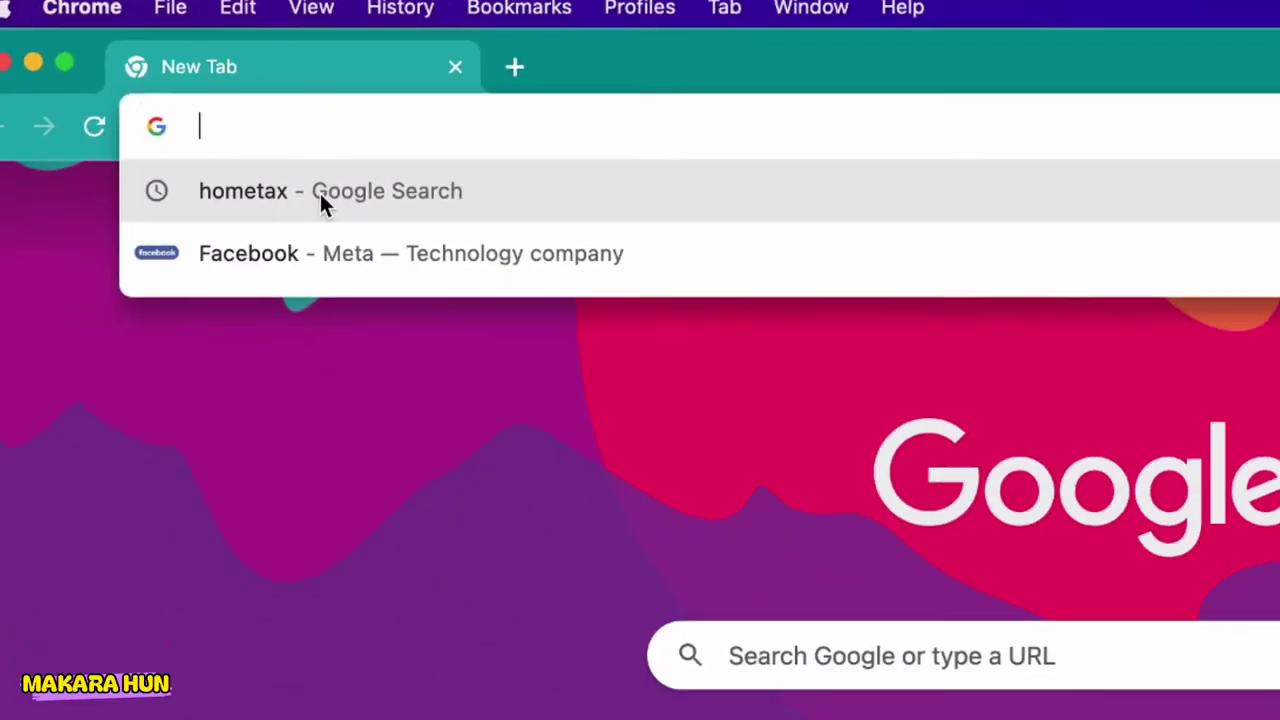
Run the earlier 'hometax' Google search and open the official hometax.go.kr site.
left_click(204, 93)
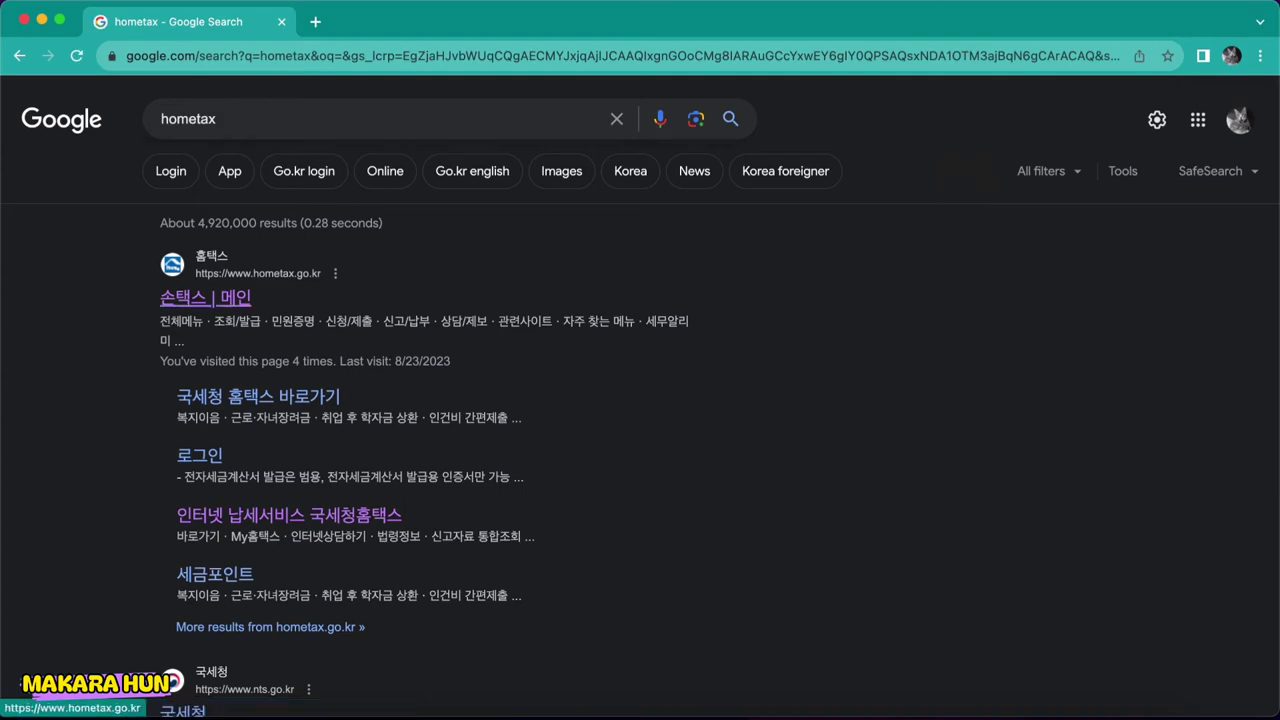
left_click(210, 267)
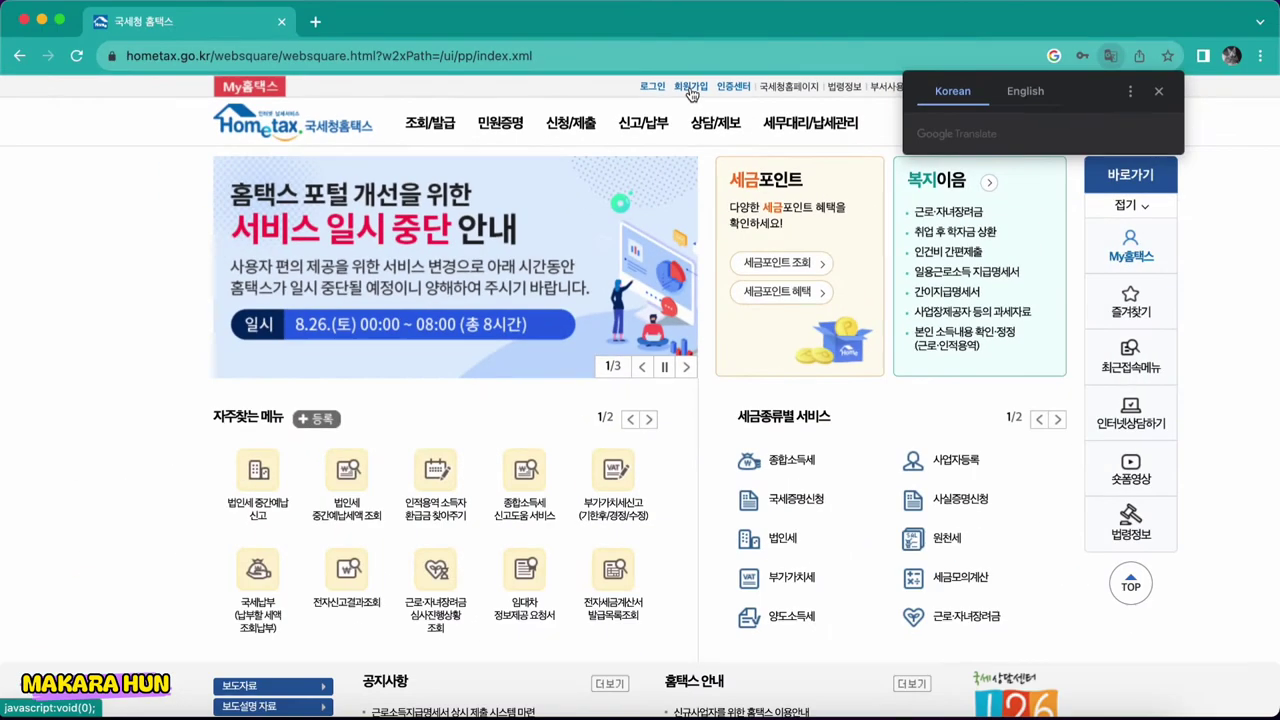
Choose 회원가입 and sign up with a resident registration number (주민등록번호로 회원가입).
left_click(689, 89)
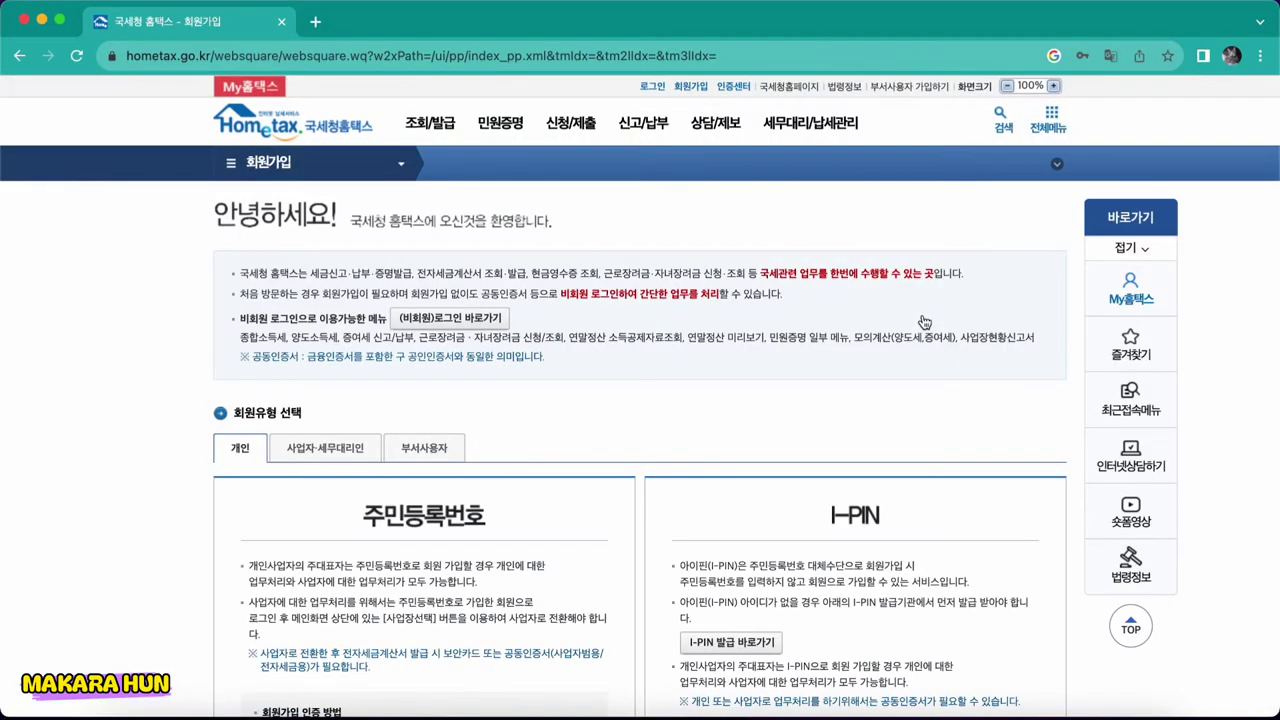
scroll(706, 425, "down", 5)
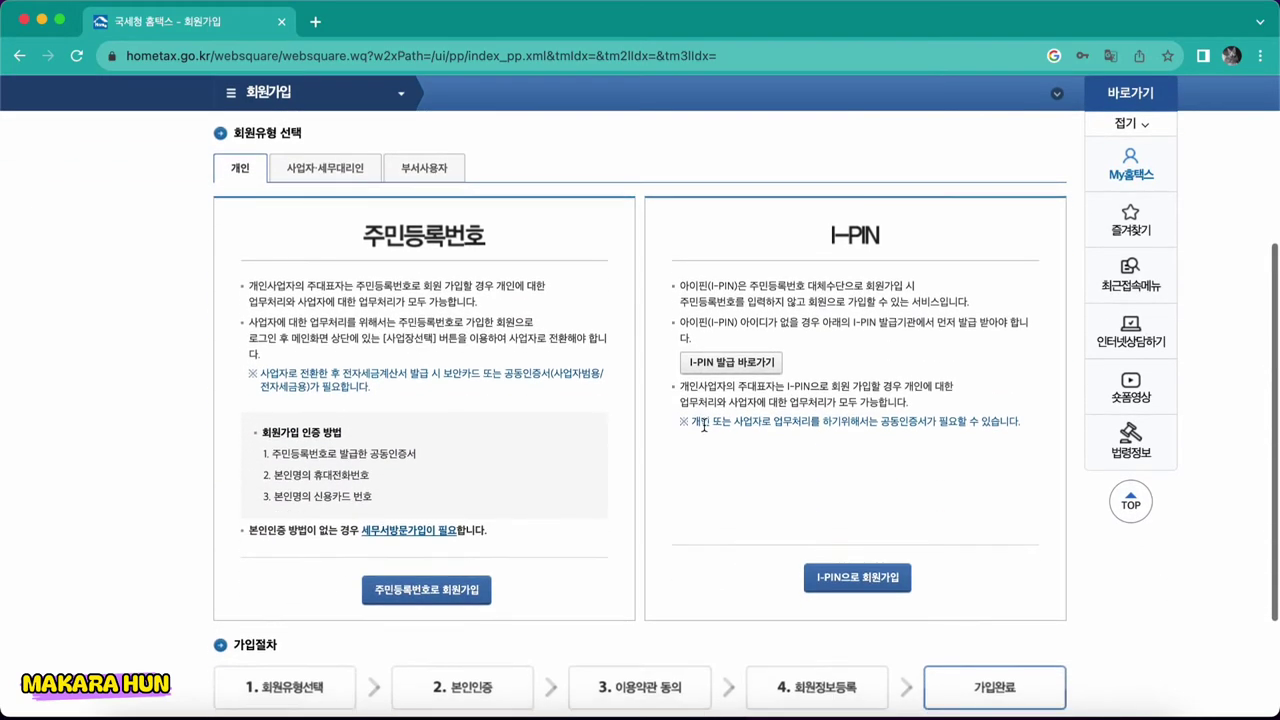
scroll(564, 513, "down", 1)
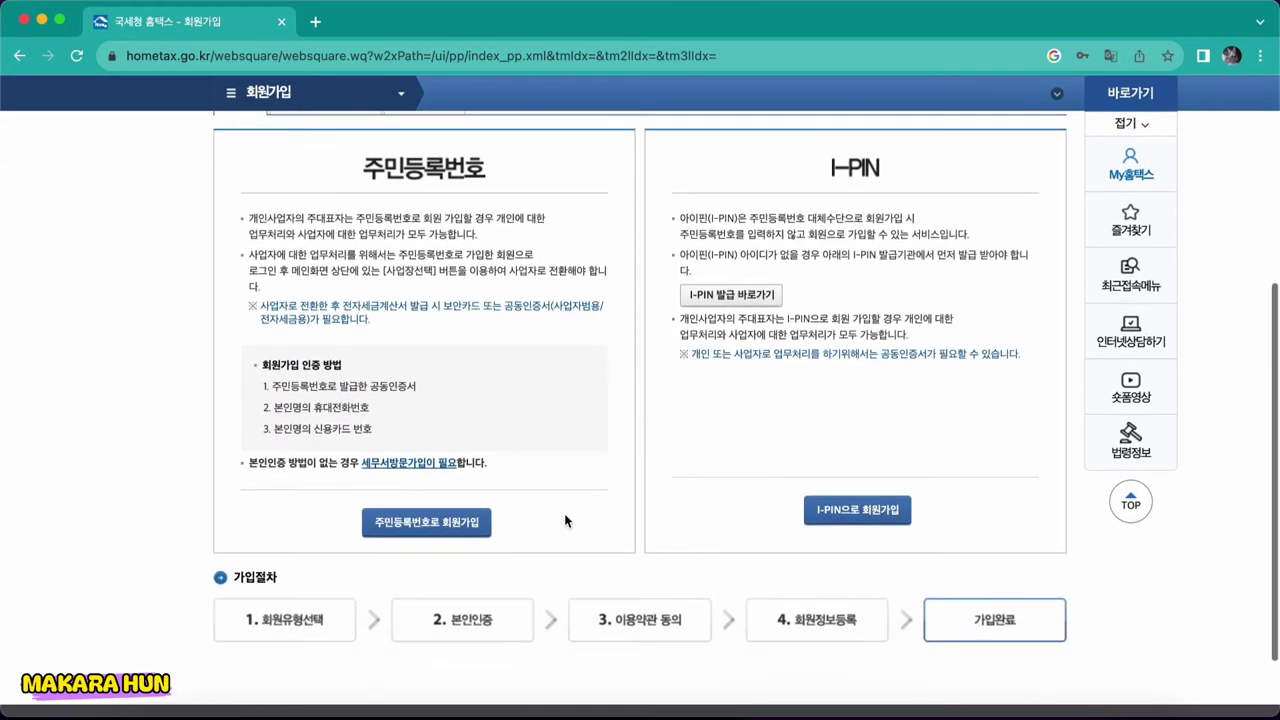
left_click(466, 524)
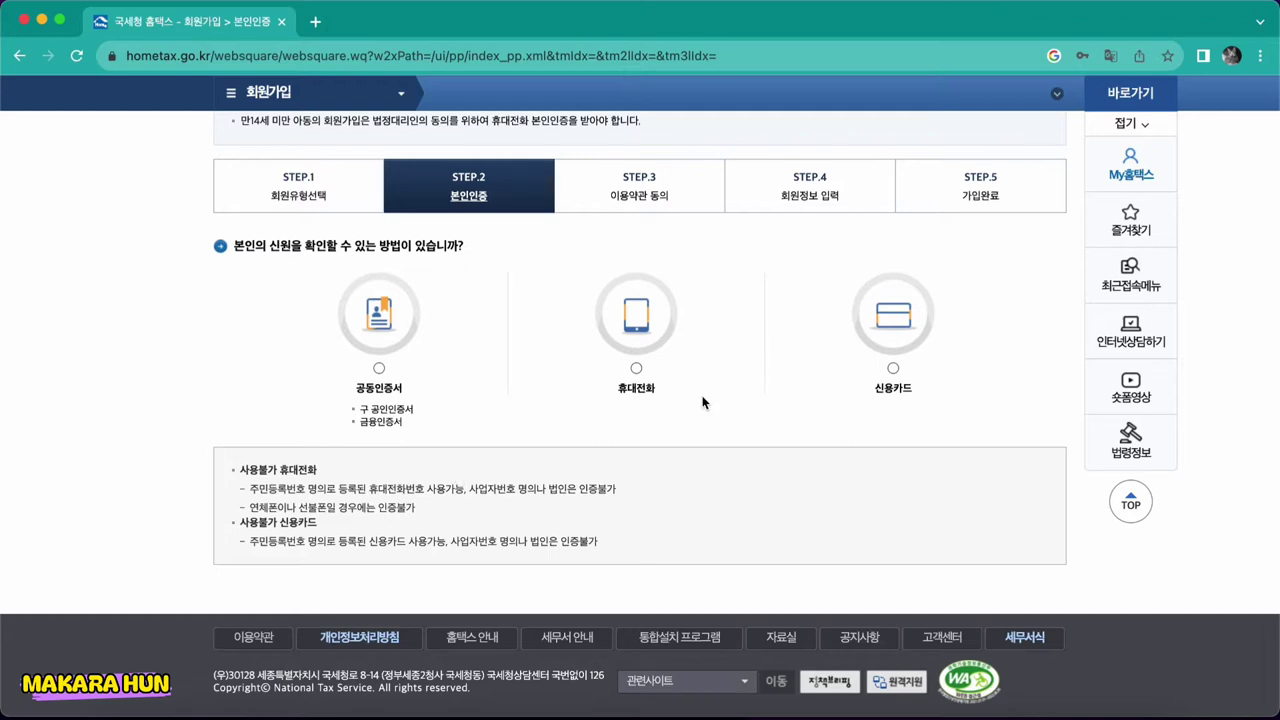
scroll(702, 402, "up", 1)
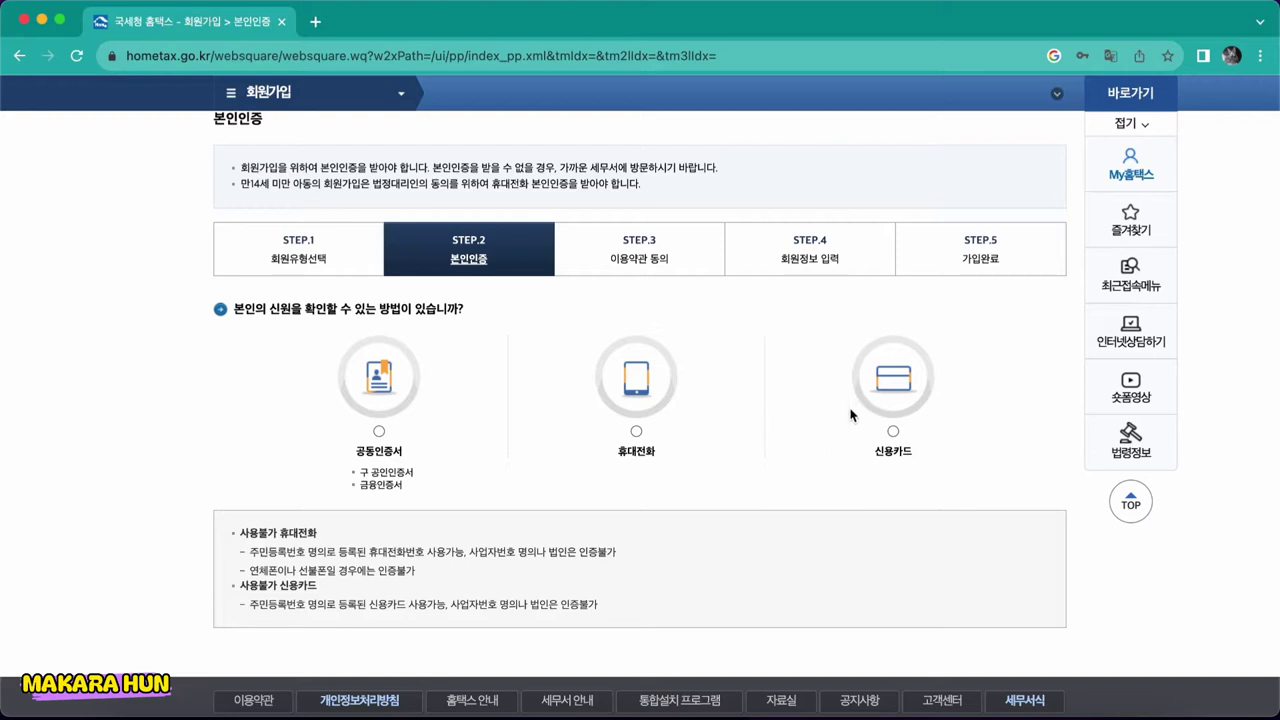
Choose 휴대전화 verification and fill in the applicant's saved name.
left_click(636, 432)
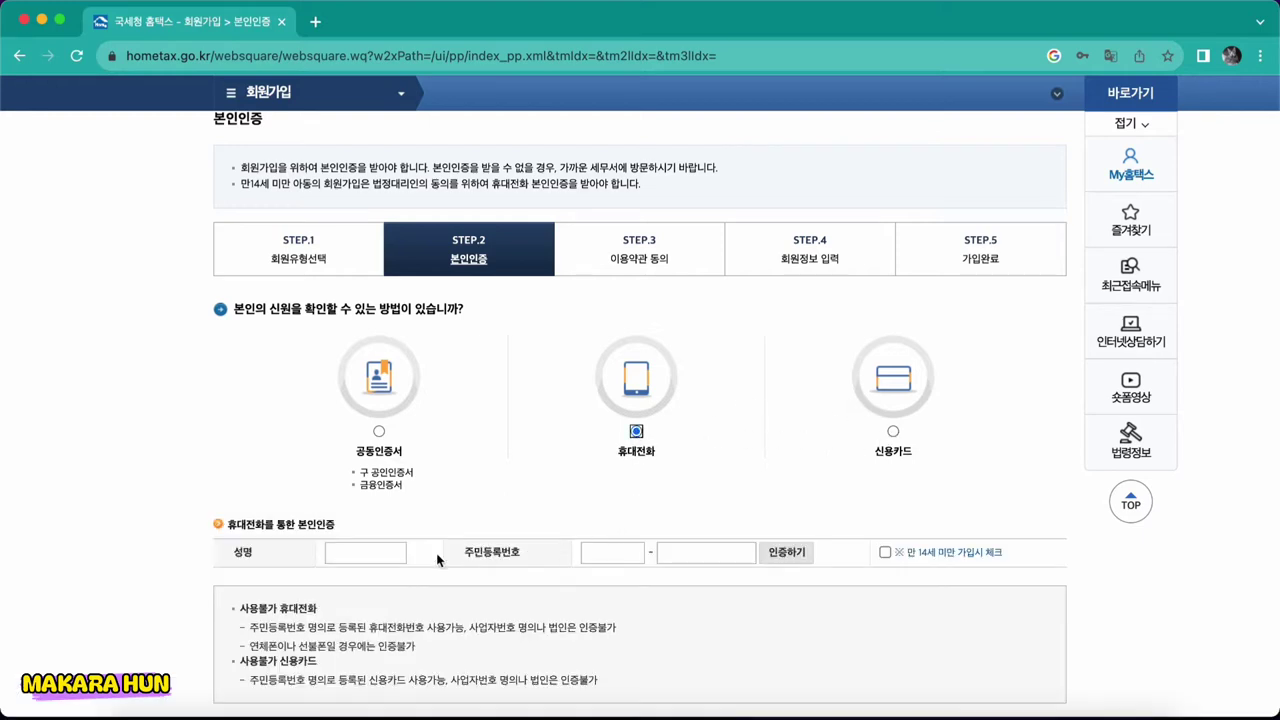
left_click(384, 554)
left_click(393, 588)
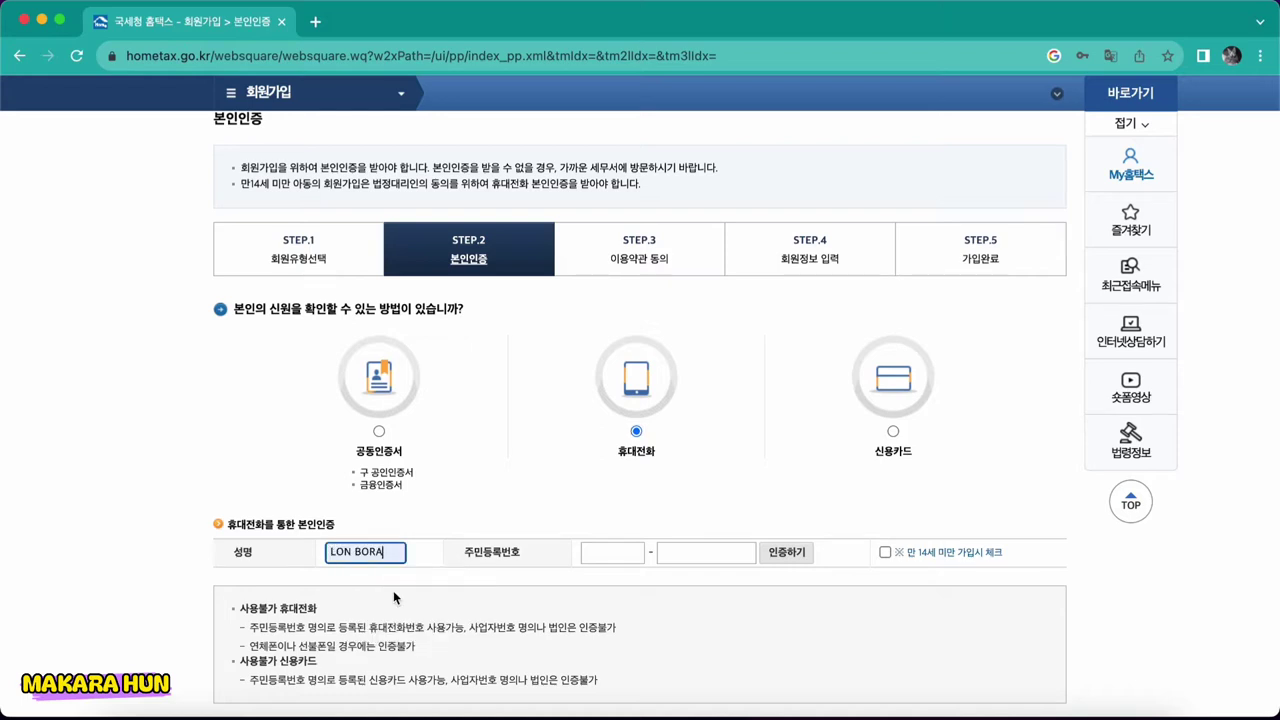
Enter both halves of the applicant's resident registration number.
left_click(632, 550)
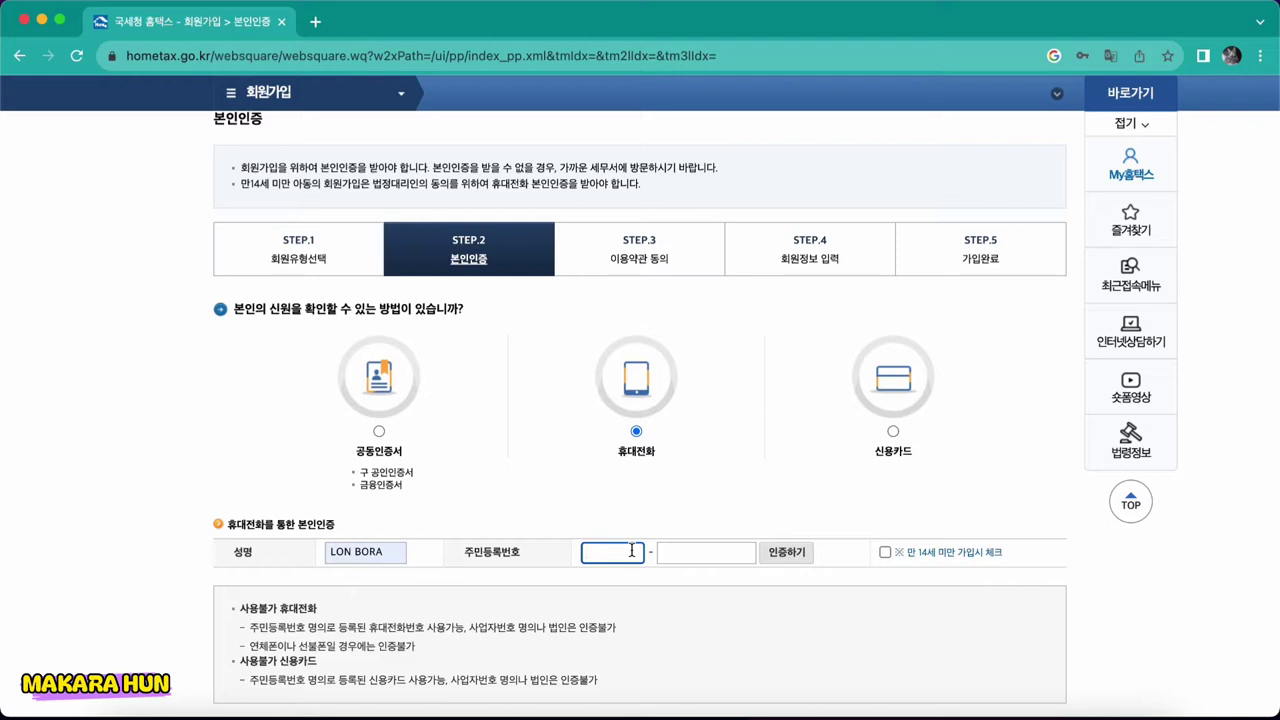
left_click(715, 553)
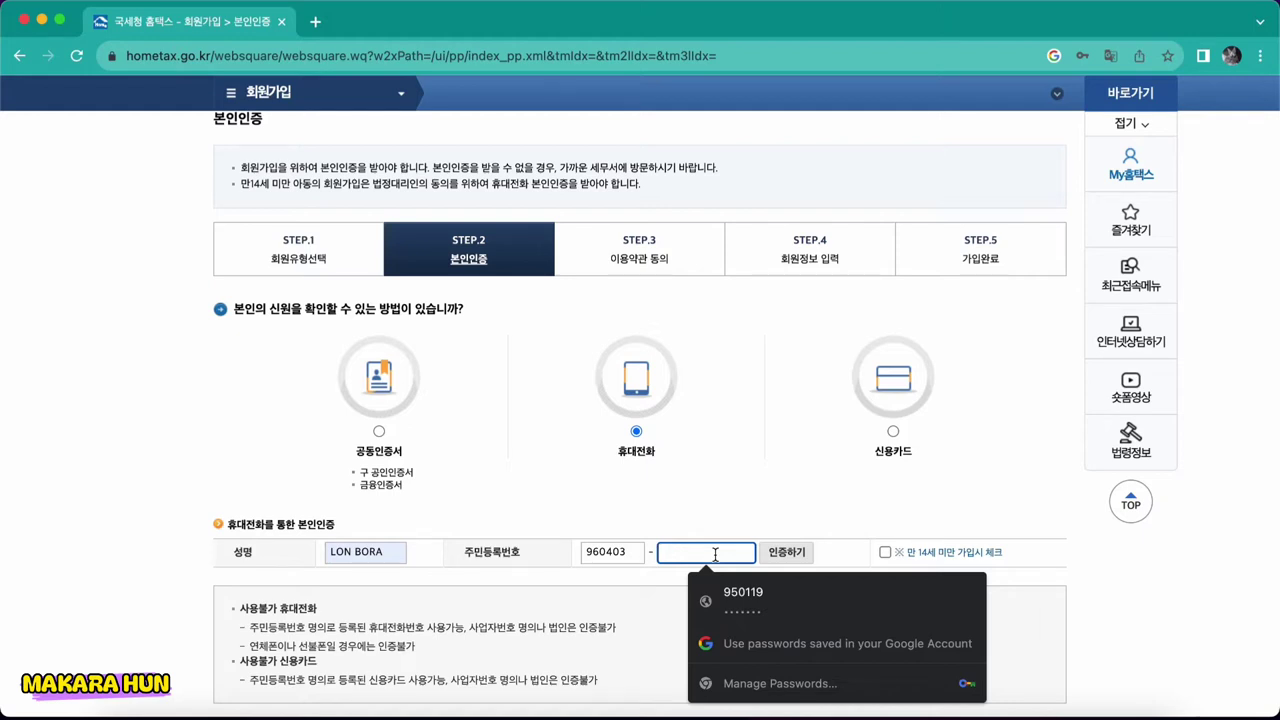
type("5")
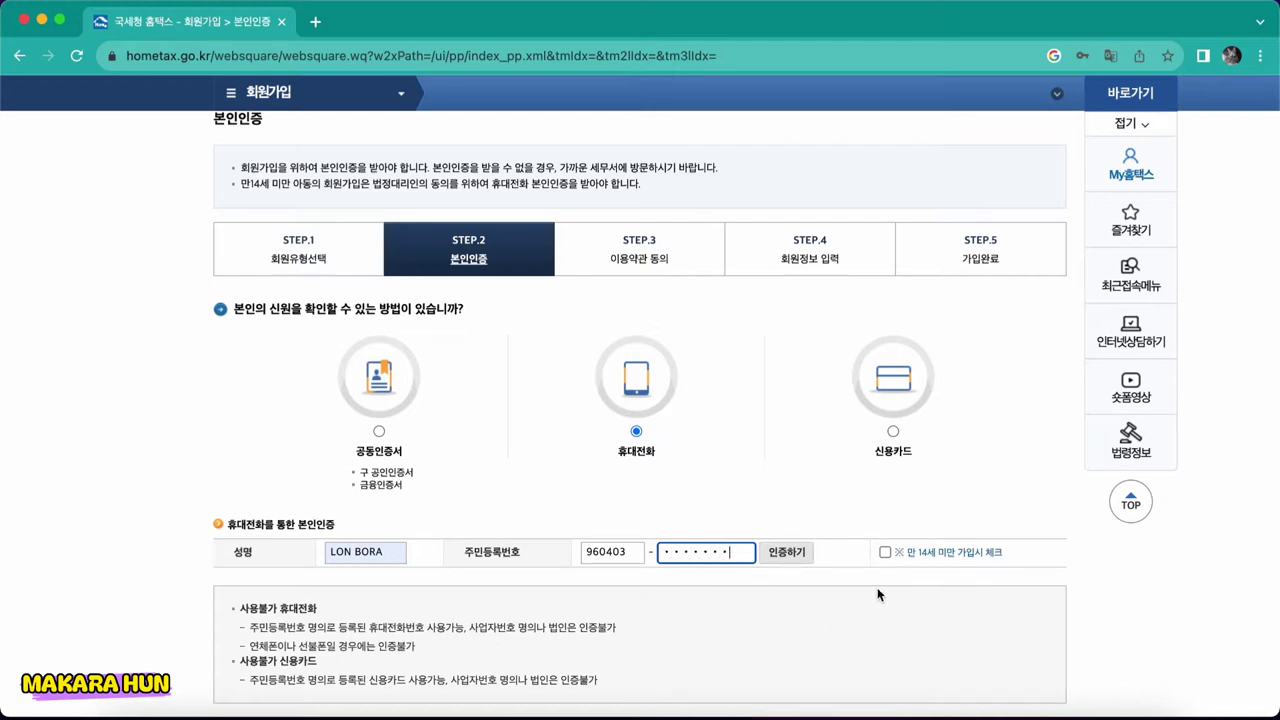
scroll(714, 573, "down", 3)
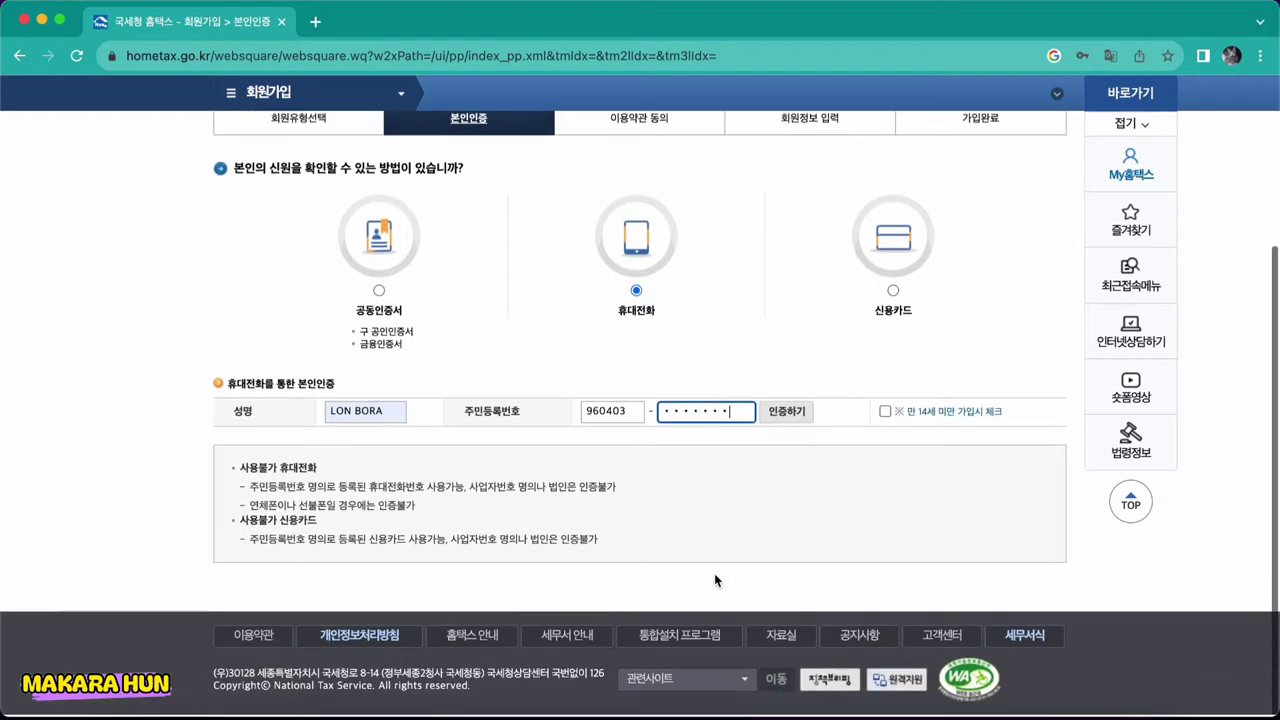
scroll(714, 573, "up", 3)
scroll(714, 573, "up", 3)
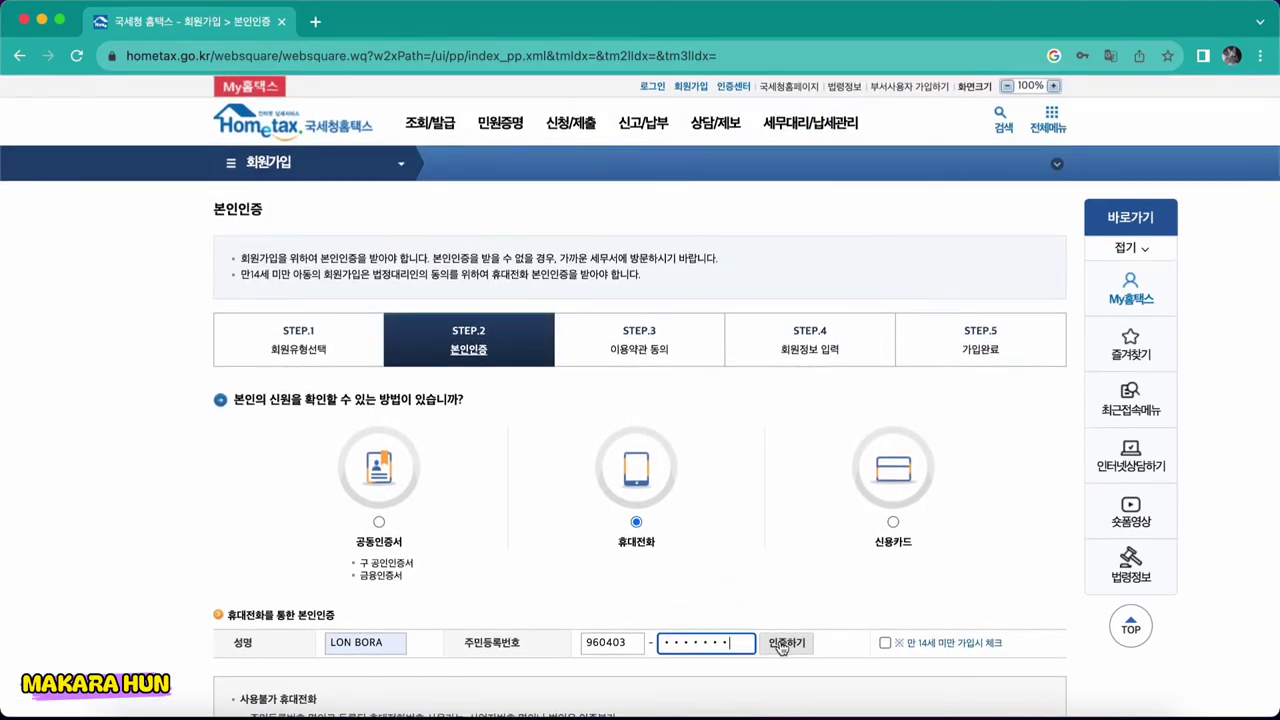
Start phone verification, enter the applicant's phone number, and set the carrier to 알뜰폰 on KT.
left_click(782, 644)
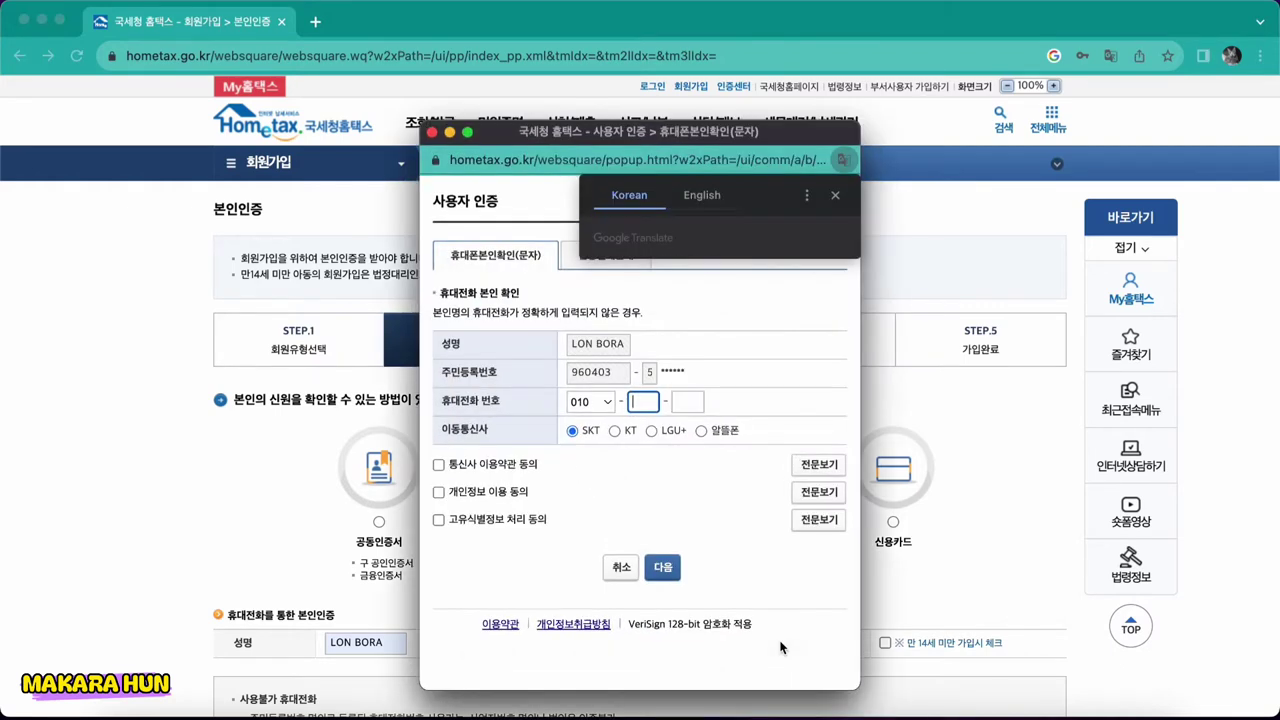
left_click(631, 402)
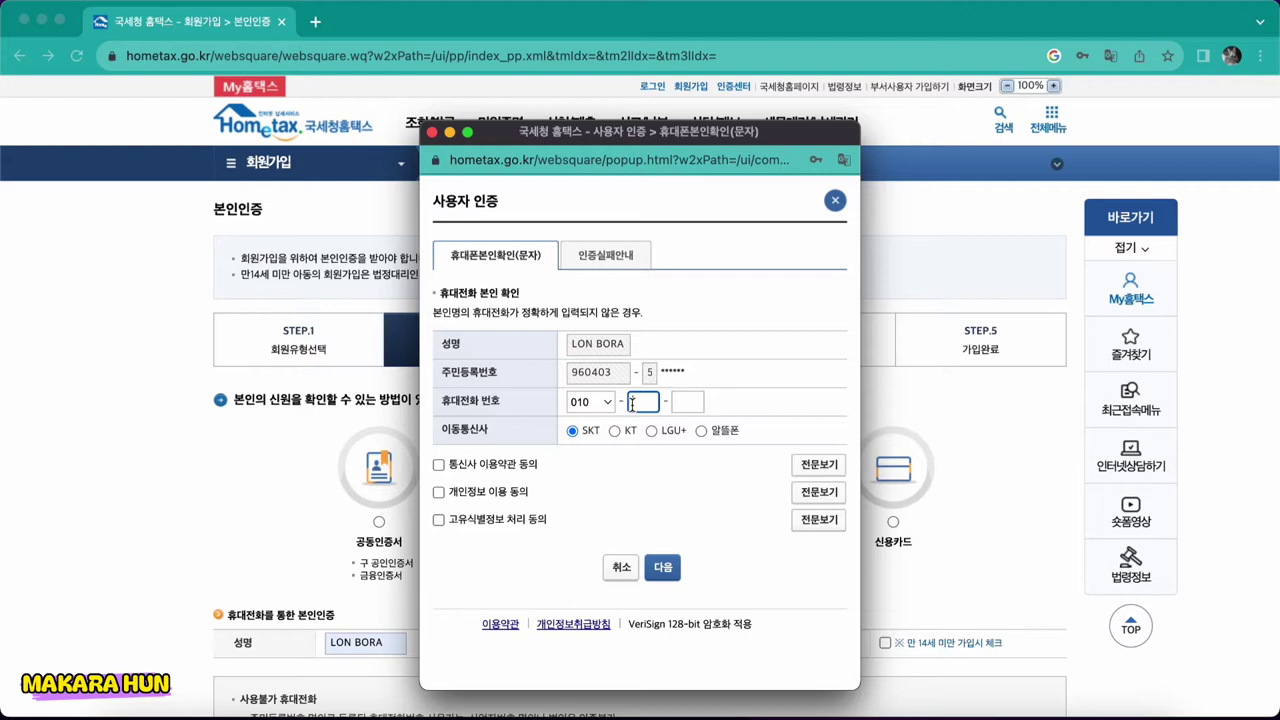
left_click(687, 401)
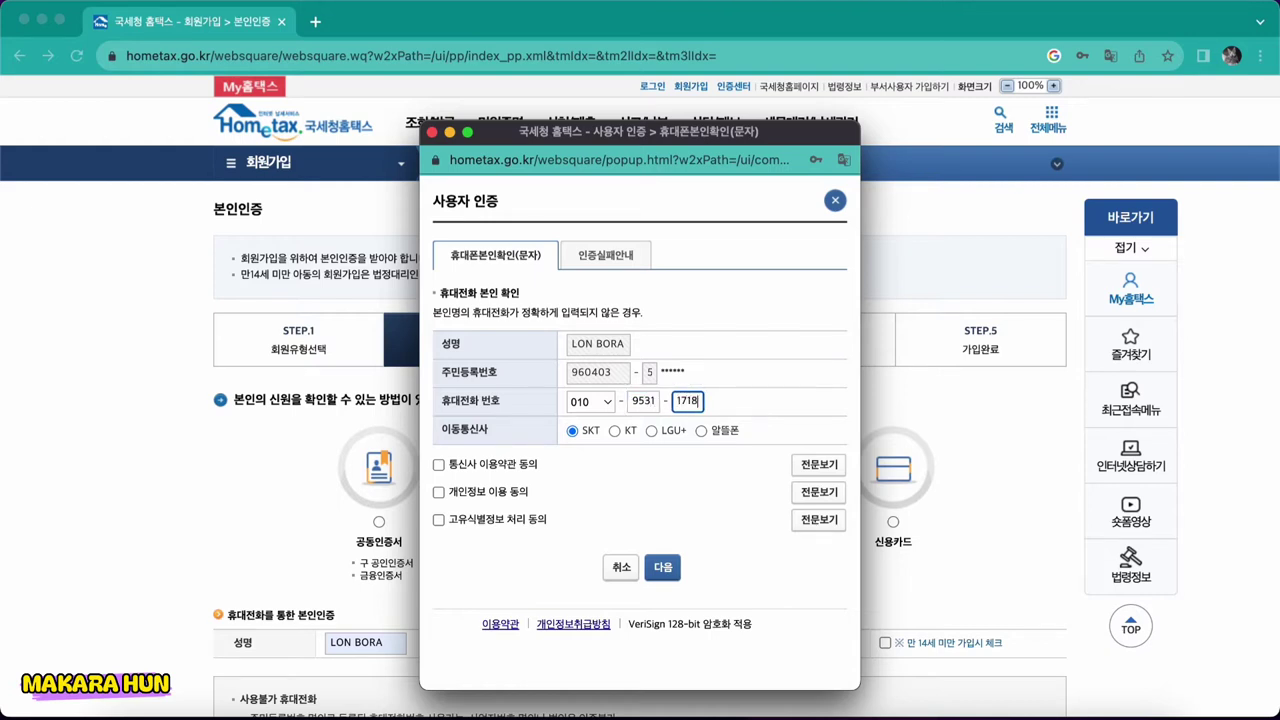
left_click(702, 432)
left_click(689, 461)
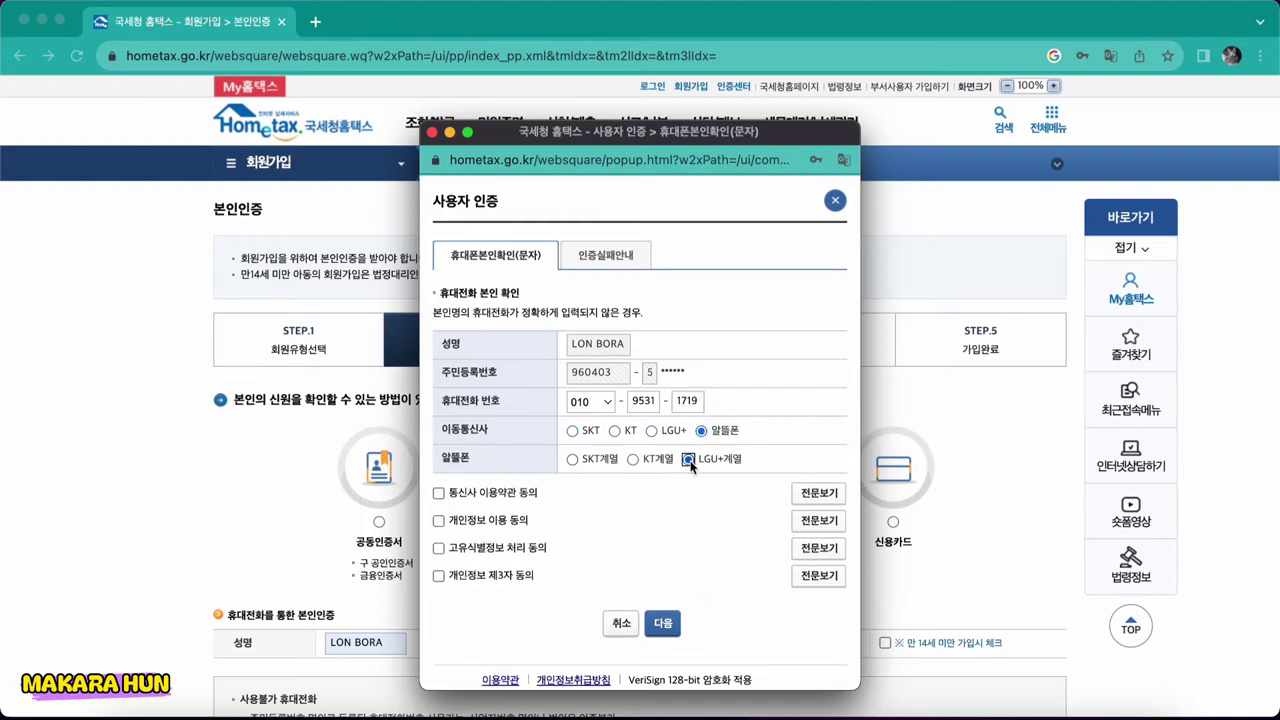
left_click(633, 460)
Accept all four carrier consents, request the code, and enter the texted verification code.
left_click(440, 494)
left_click(439, 522)
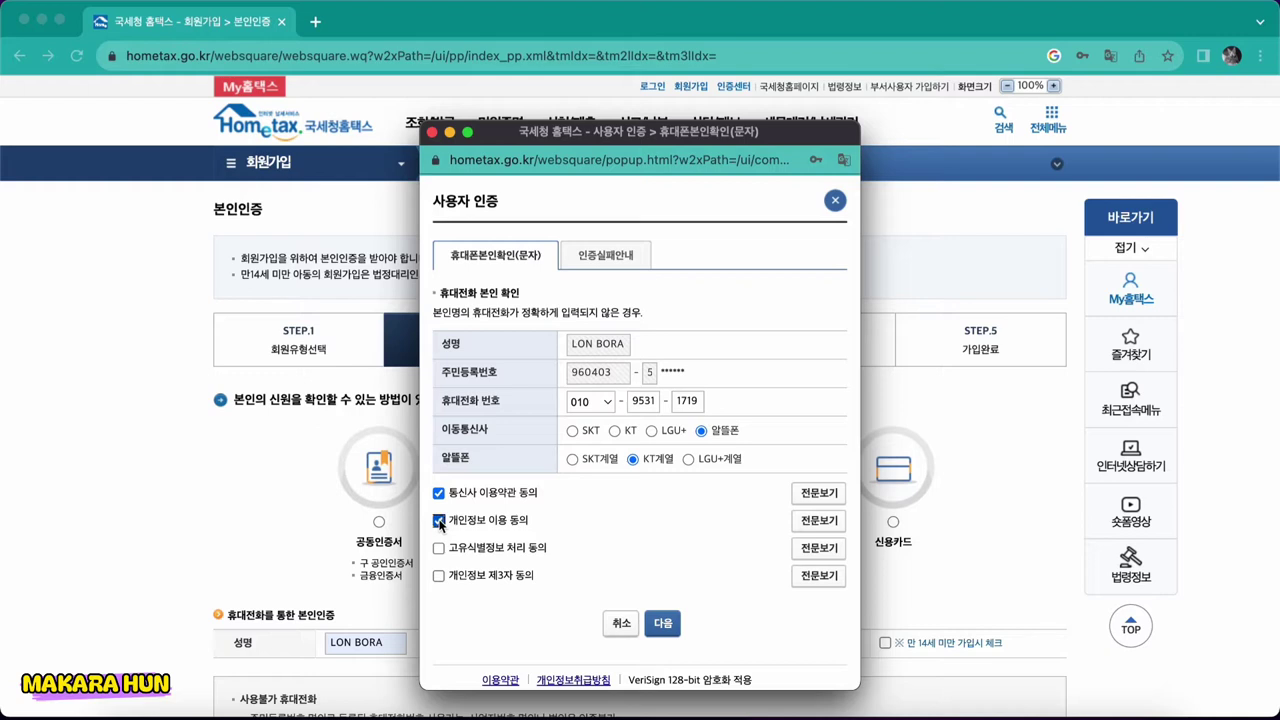
left_click(439, 576)
left_click(439, 548)
left_click(668, 624)
left_click(623, 379)
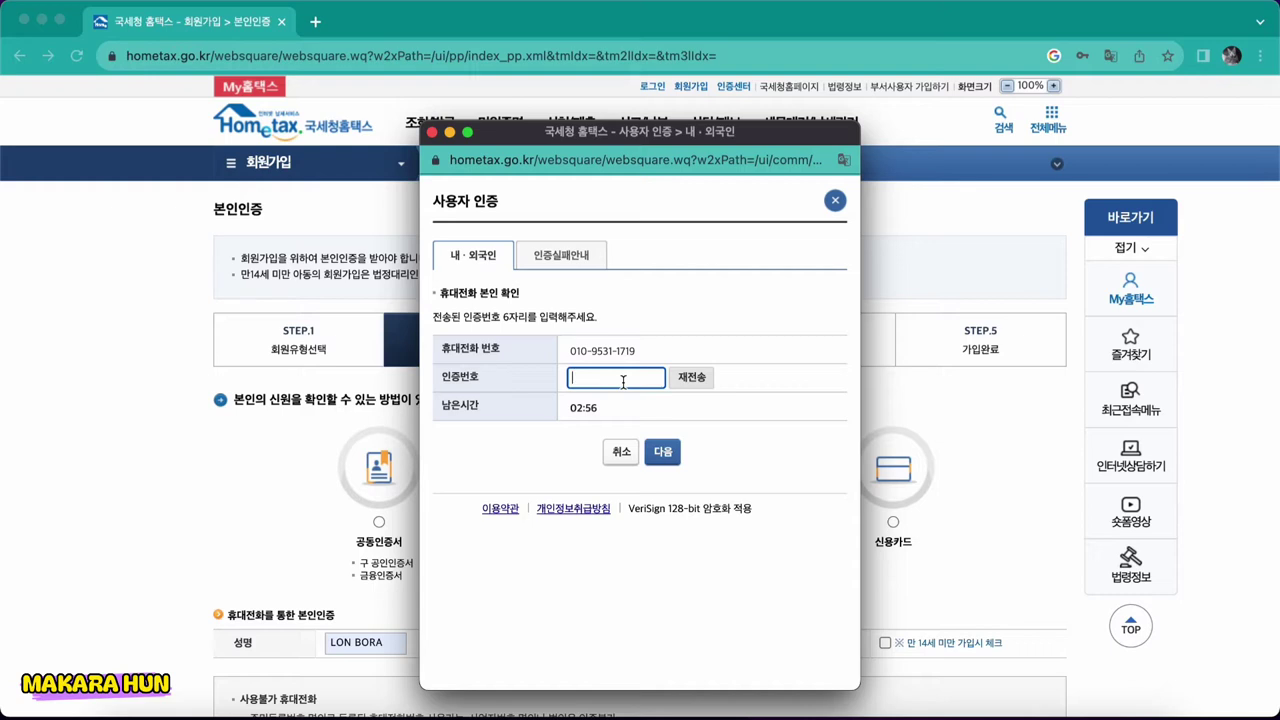
Submit the verification code and agree to the Hometax terms of use.
left_click(672, 452)
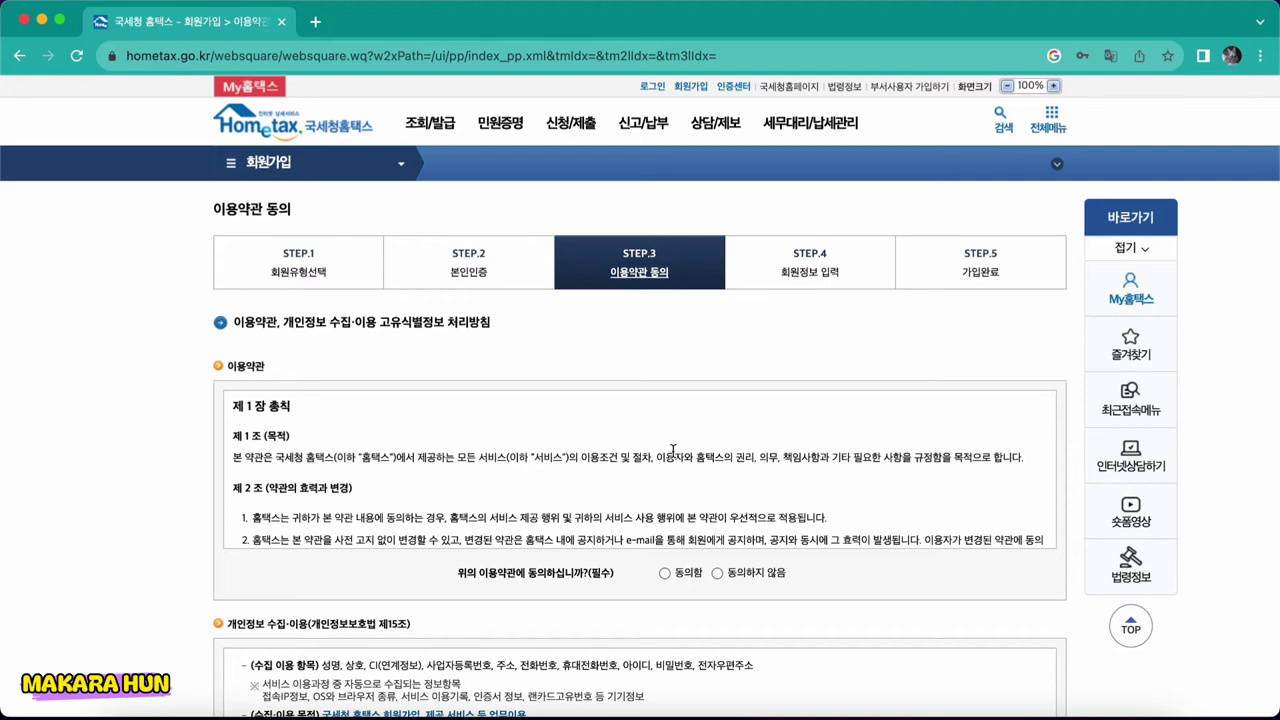
scroll(672, 452, "down", 3)
scroll(670, 470, "up", 2)
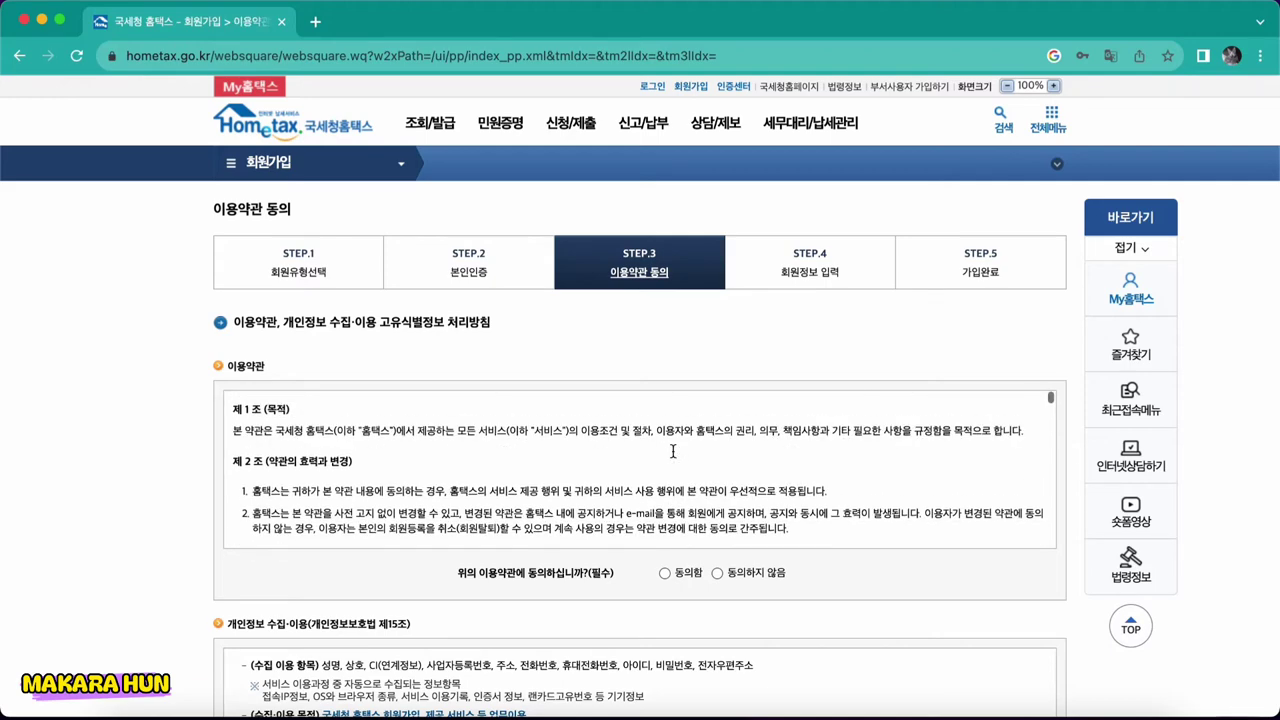
scroll(628, 572, "down", 2)
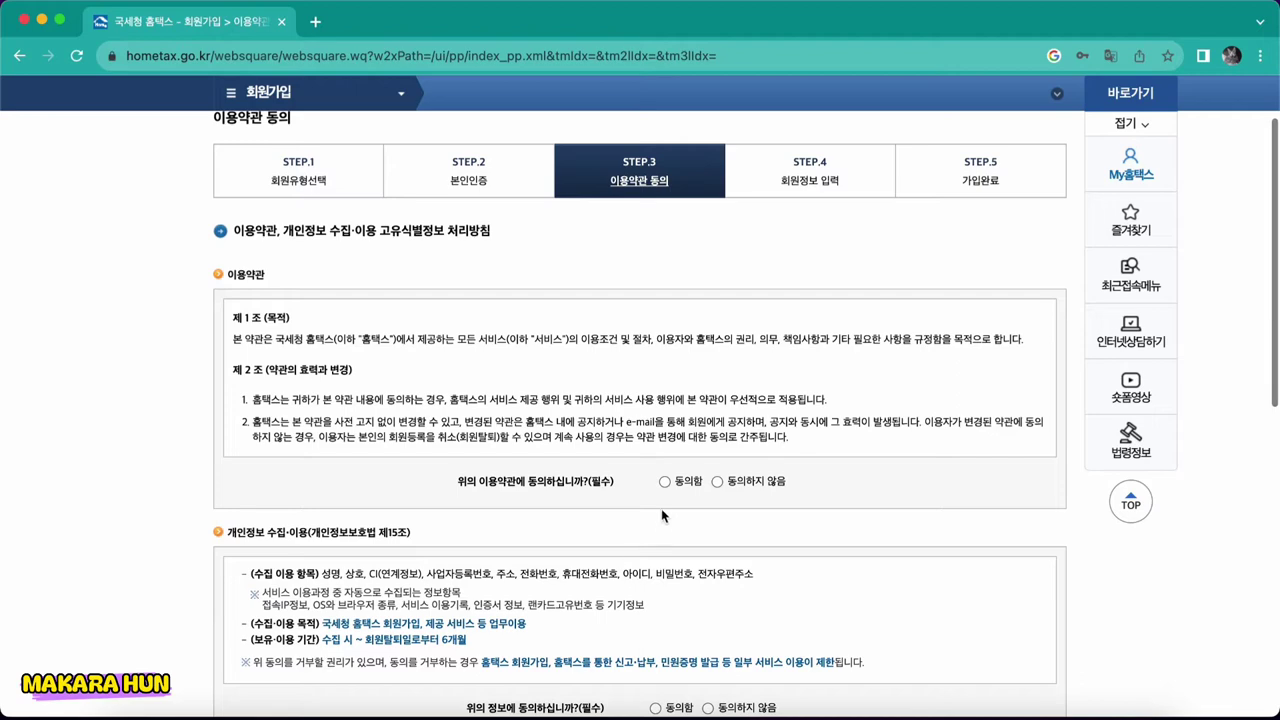
left_click(665, 482)
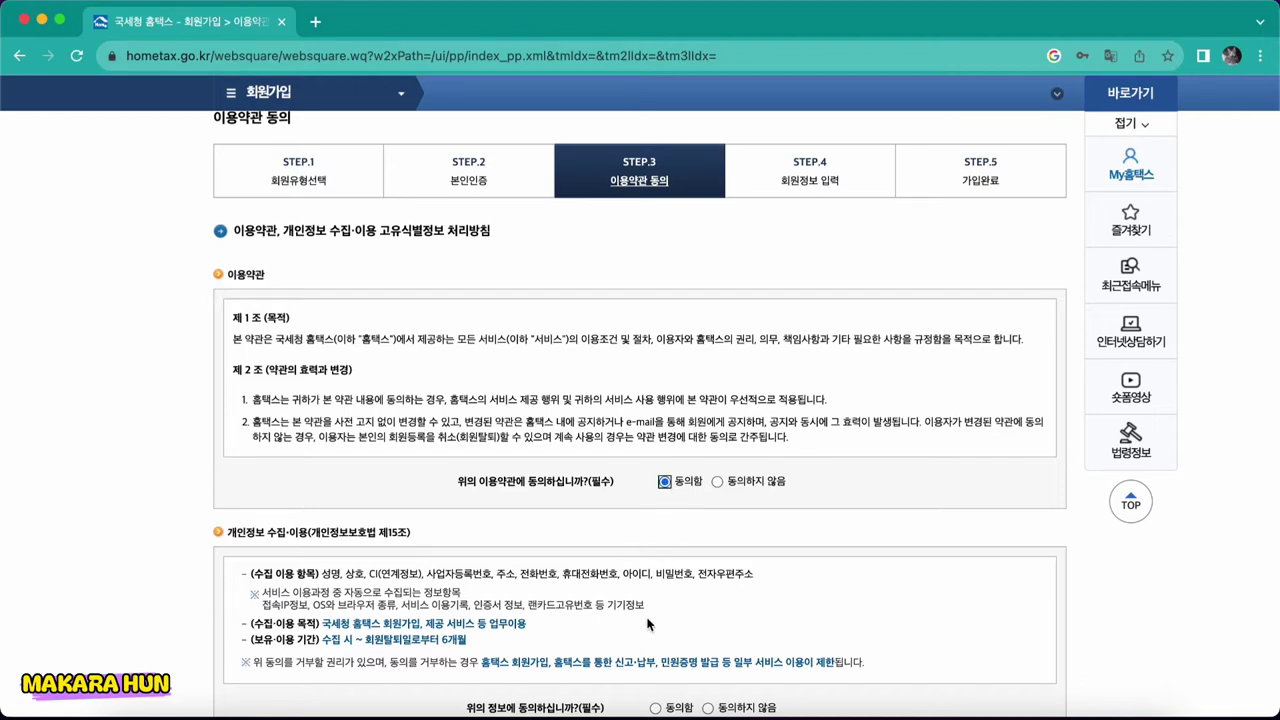
Agree to personal information, unique identifier and third-party sharing consents, then continue.
scroll(638, 700, "down", 2)
scroll(622, 704, "down", 5)
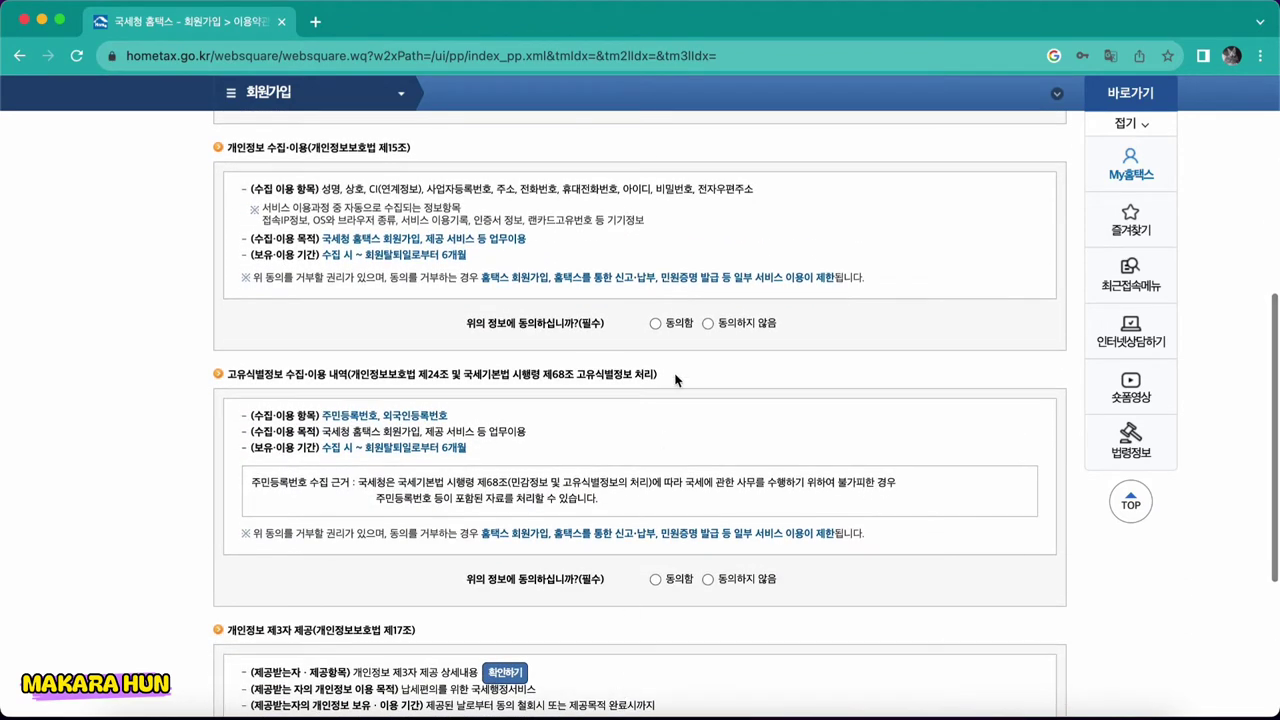
left_click(656, 323)
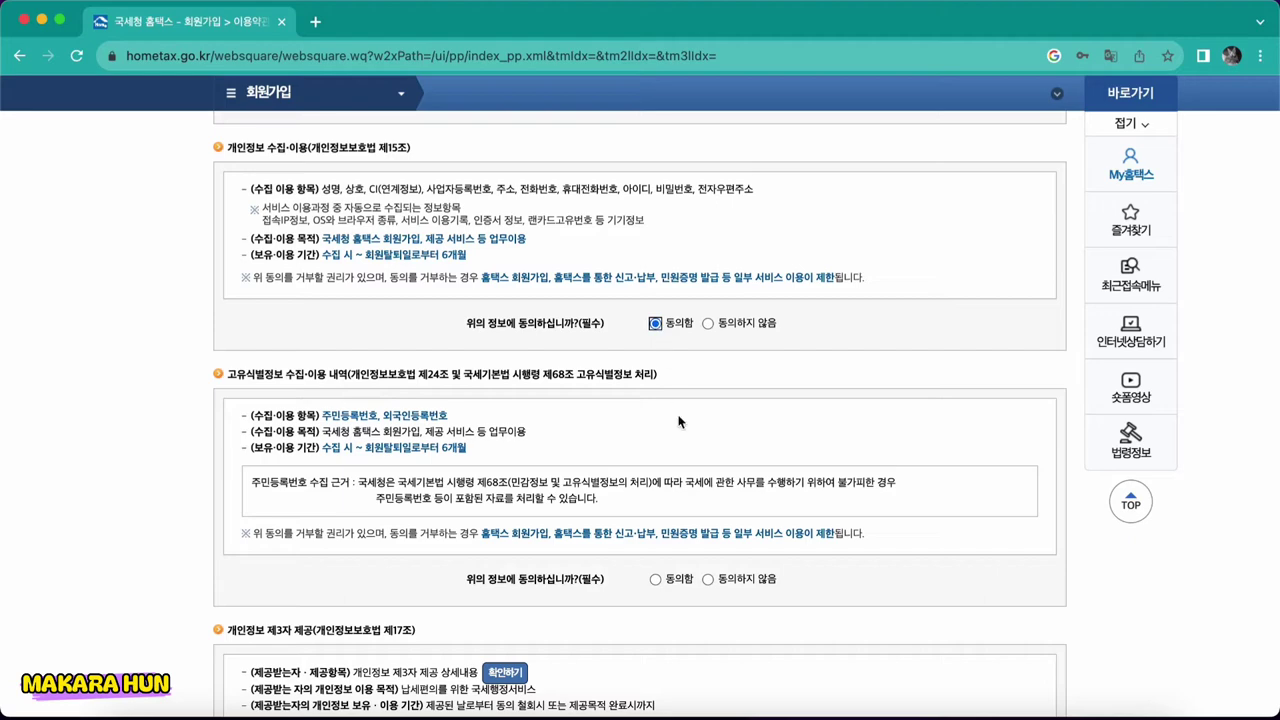
left_click(656, 579)
scroll(656, 582, "down", 1)
scroll(654, 576, "down", 5)
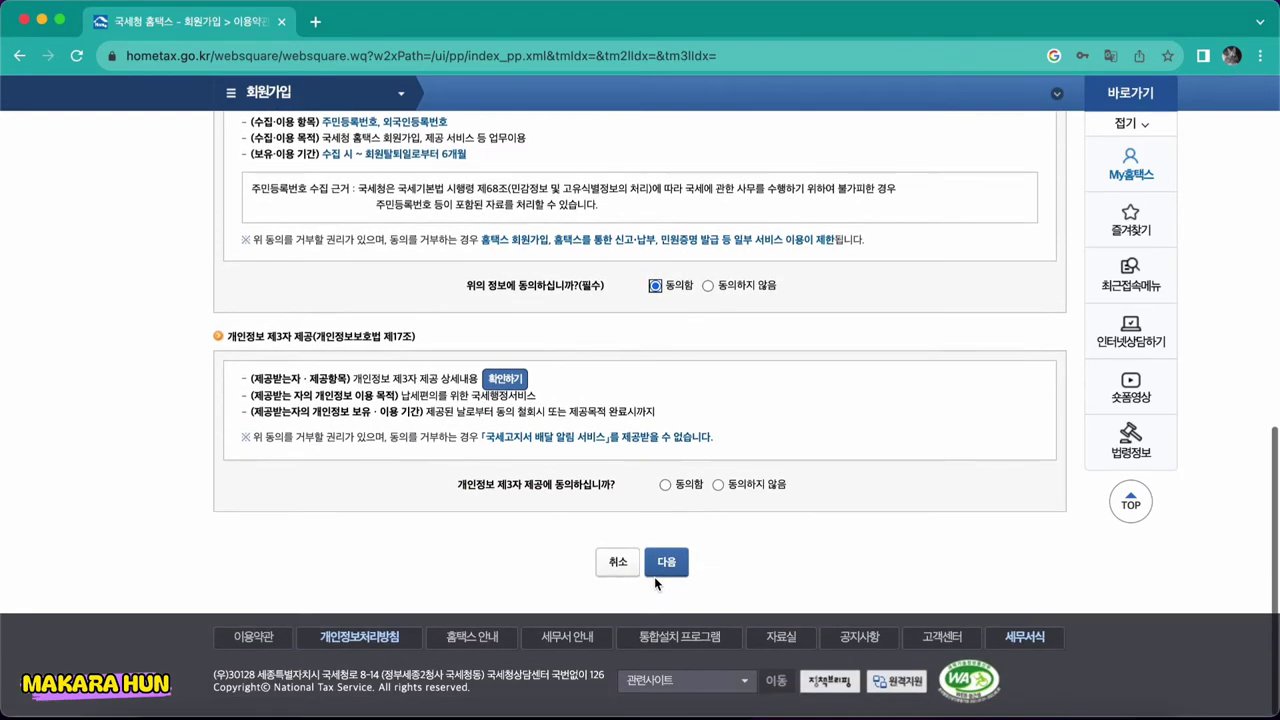
left_click(664, 485)
left_click(666, 563)
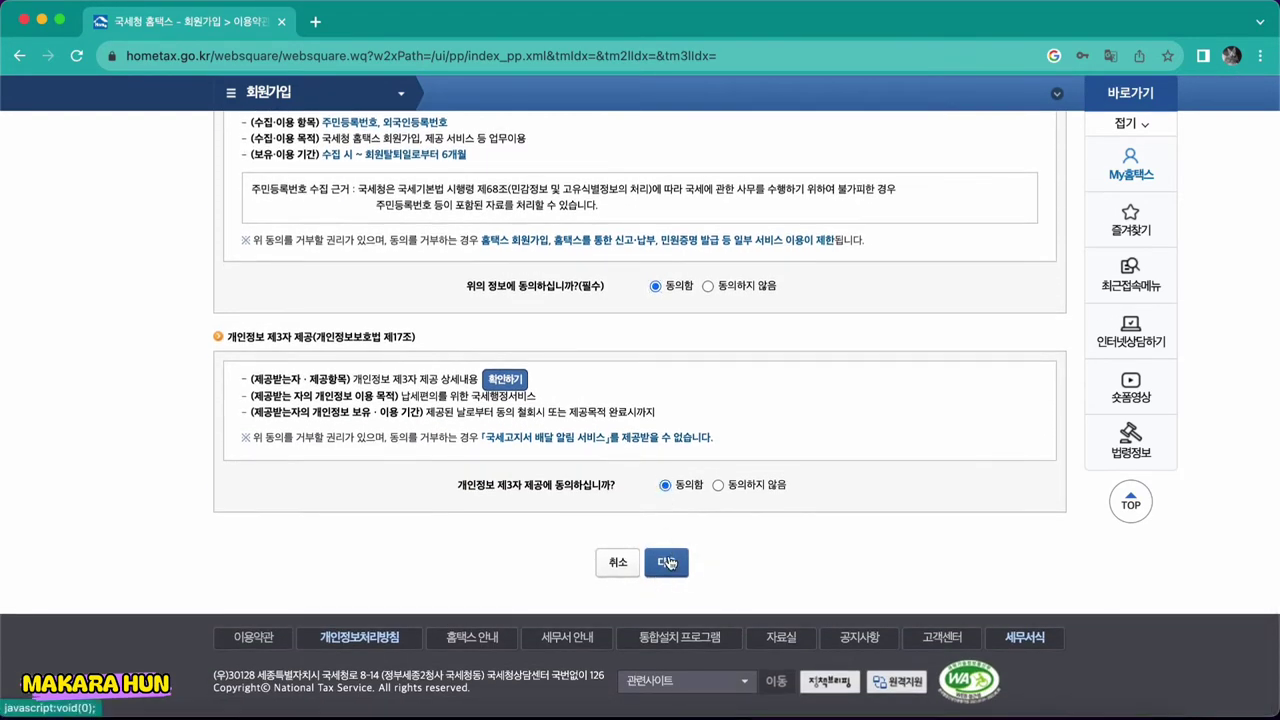
Enter a user ID and confirm with 중복확인 that it is available.
scroll(781, 420, "up", 4)
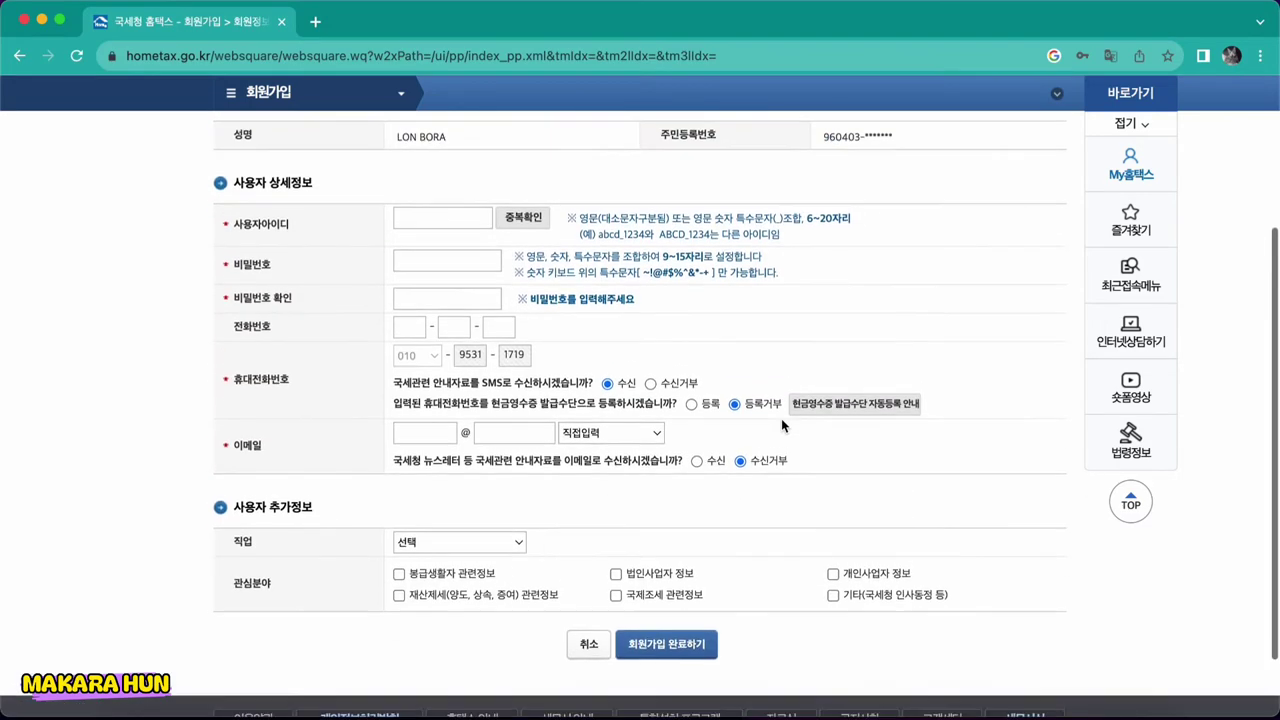
left_click(432, 329)
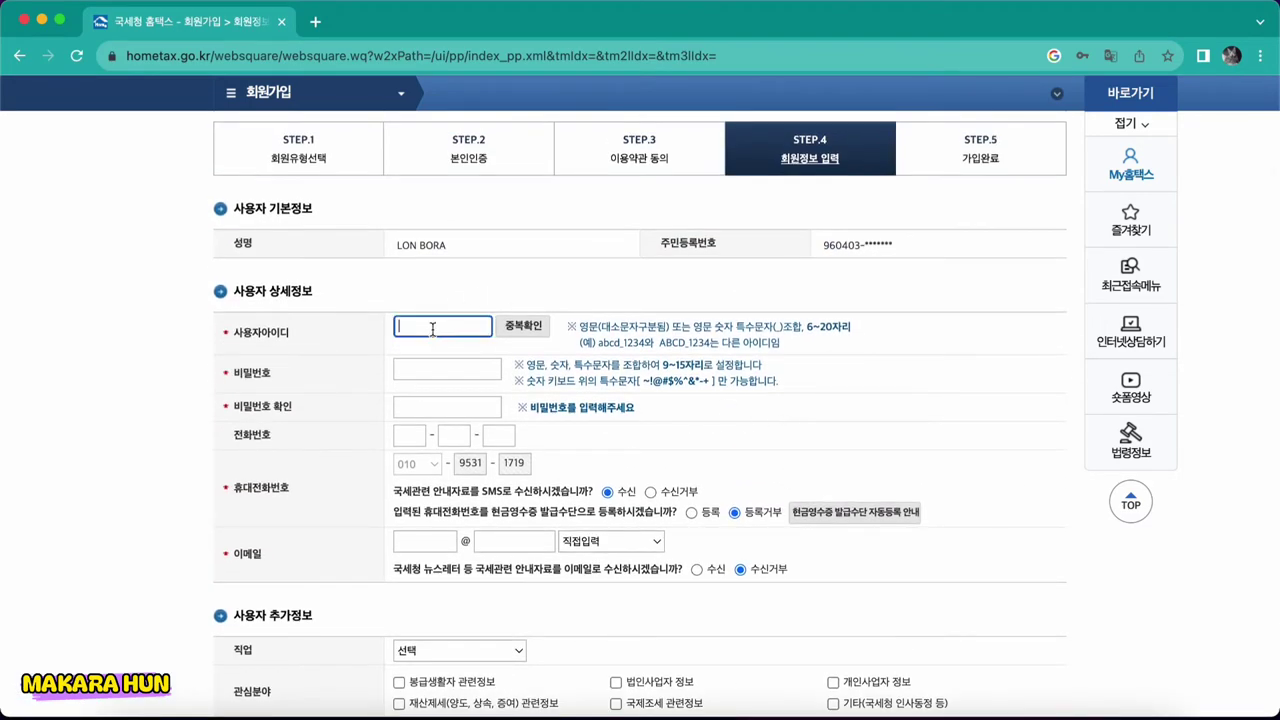
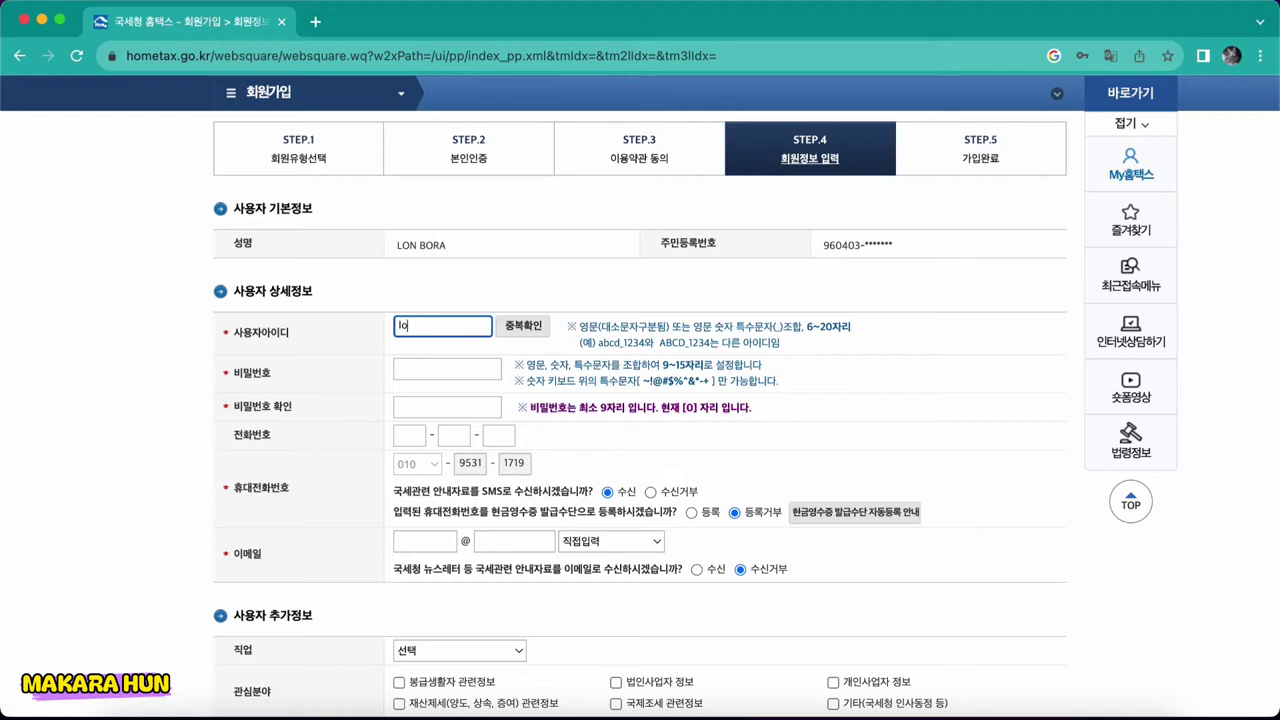
left_click(510, 335)
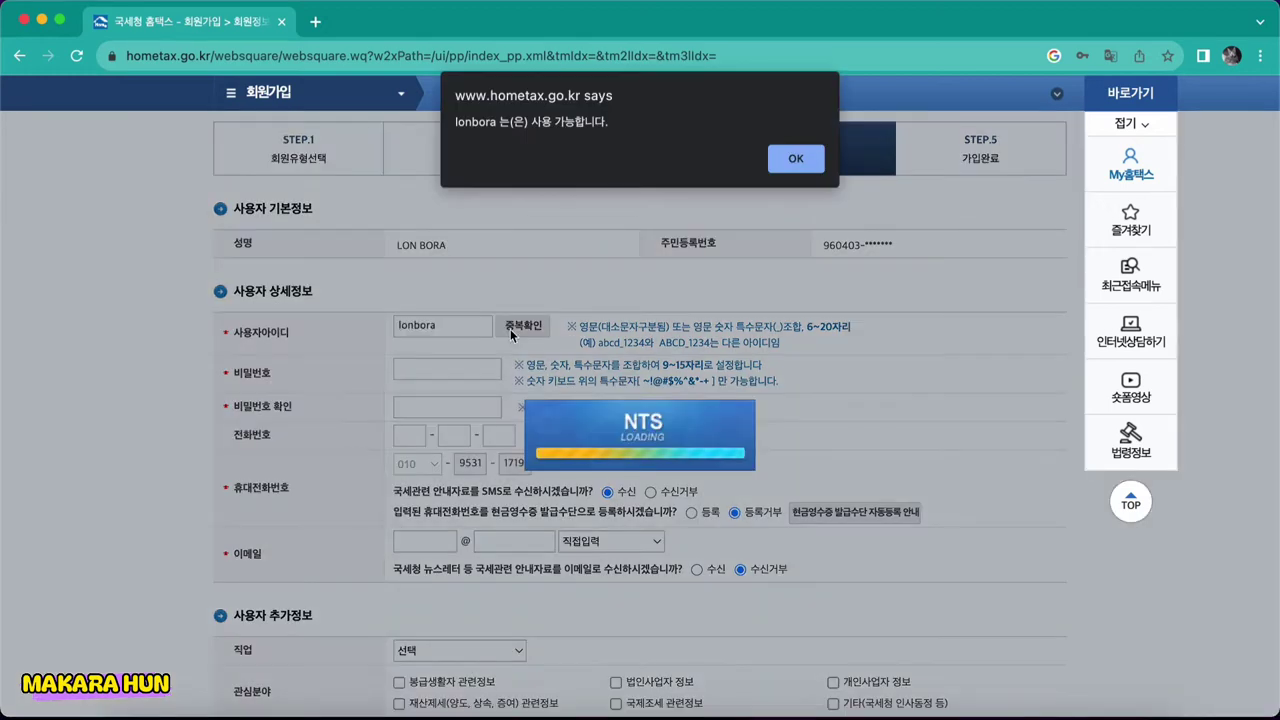
left_click(791, 152)
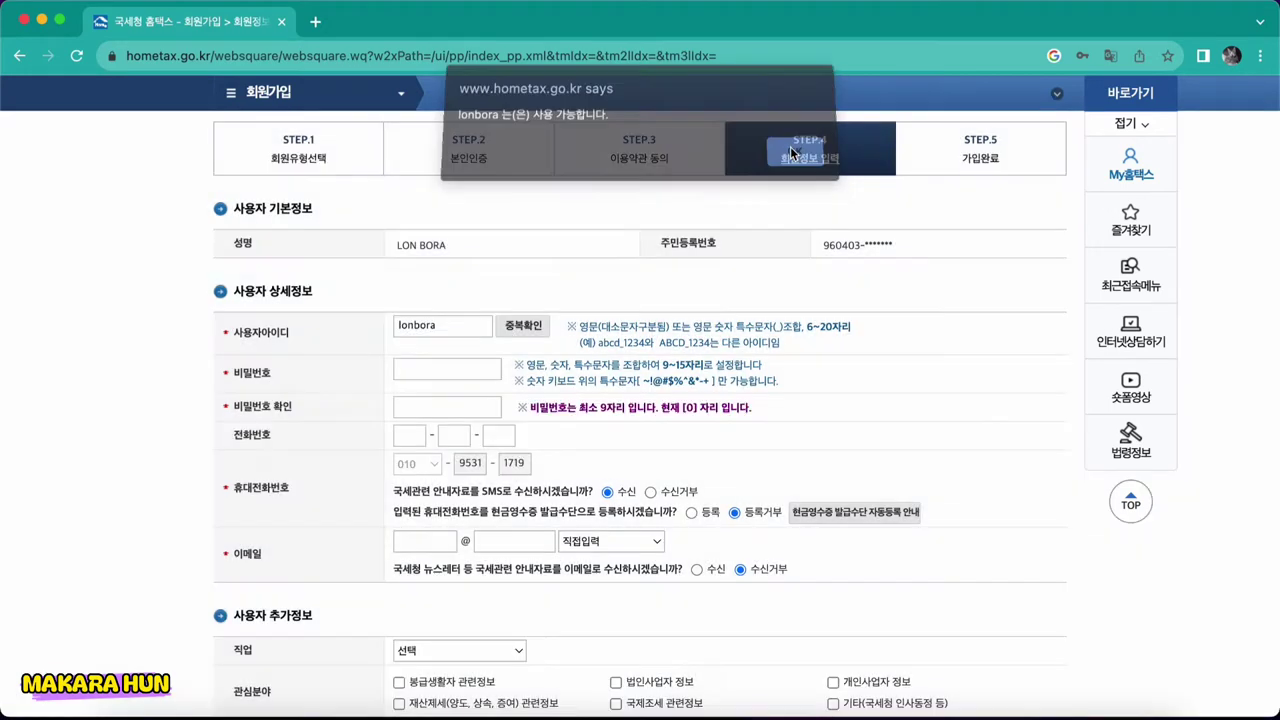
Type the account password and begin typing it into 비밀번호 확인.
left_click(432, 370)
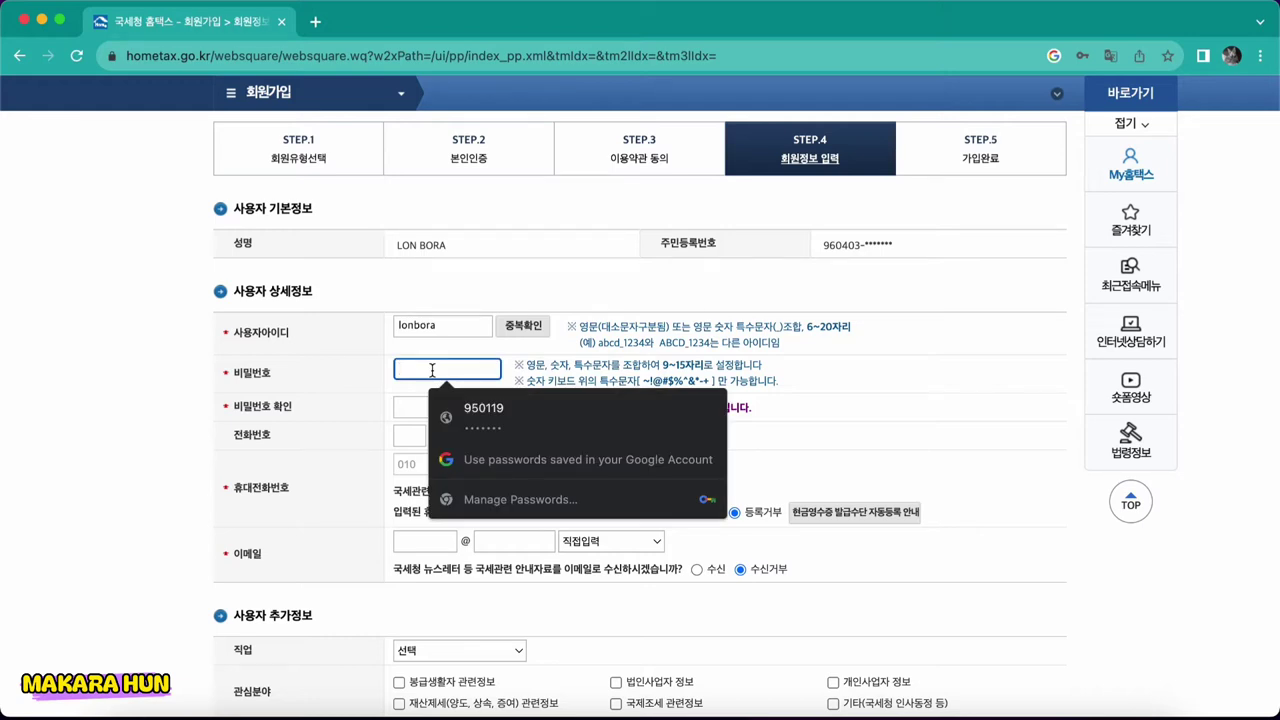
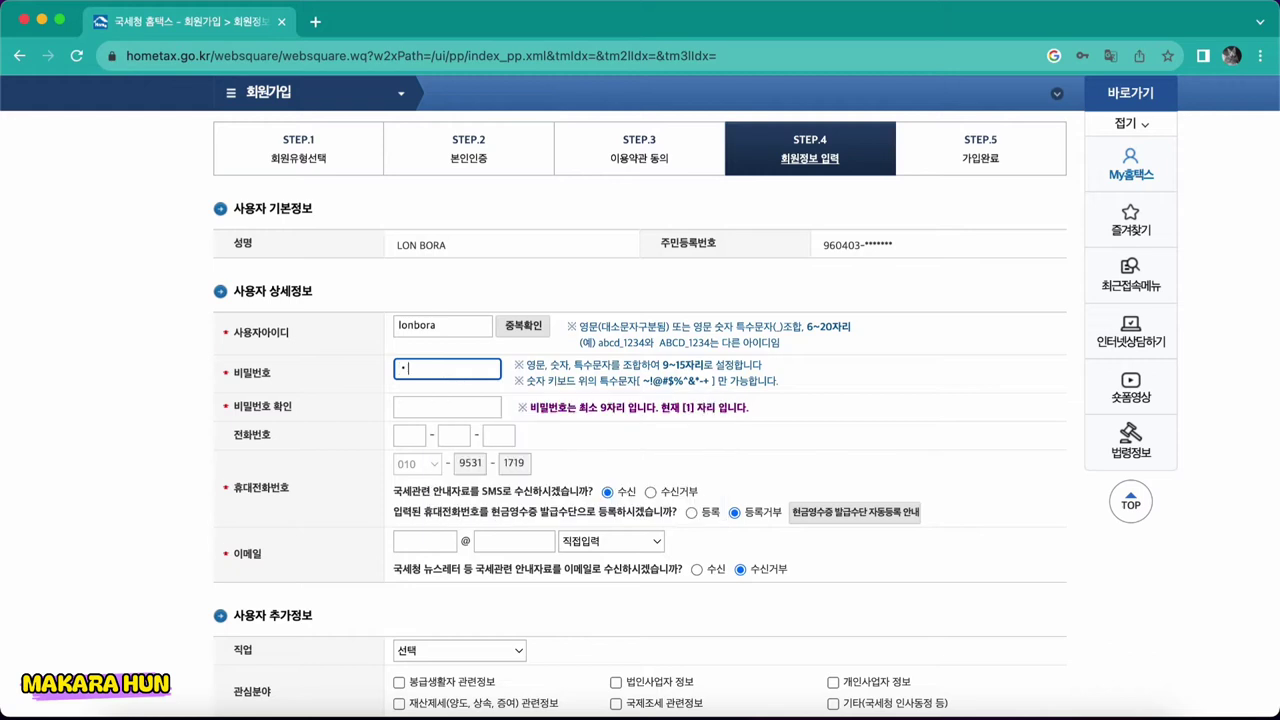
left_click(420, 408)
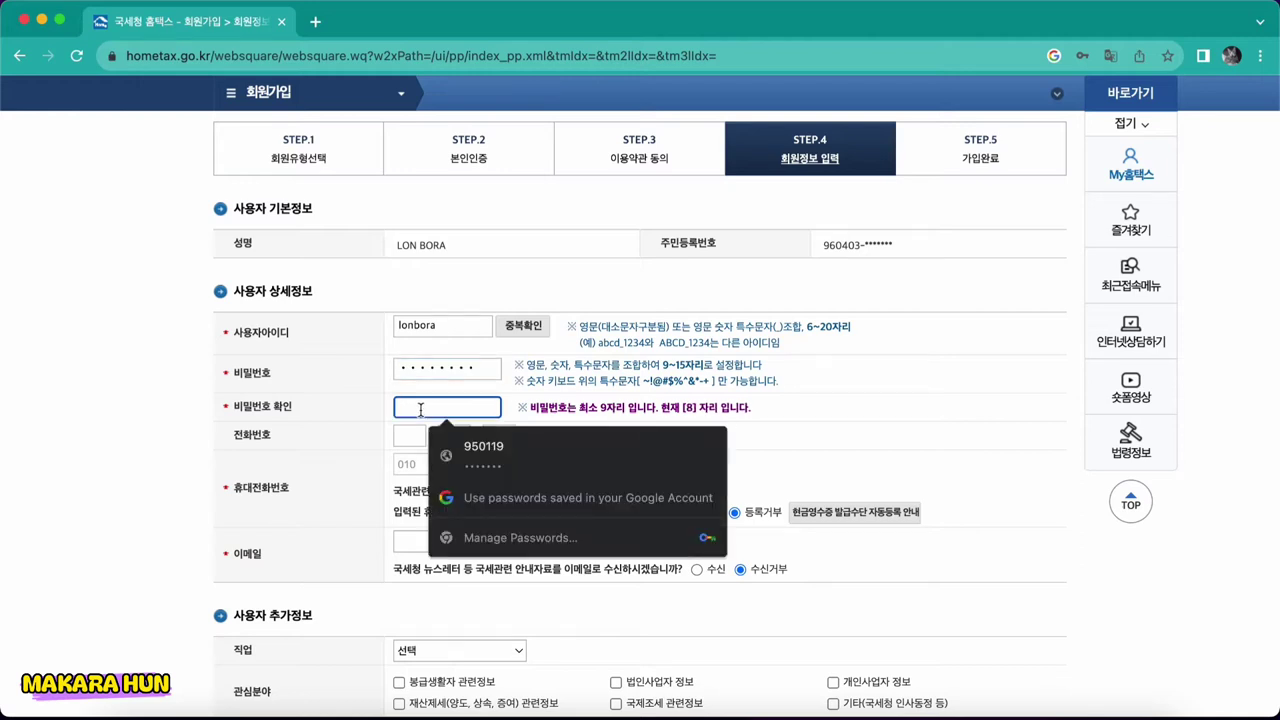
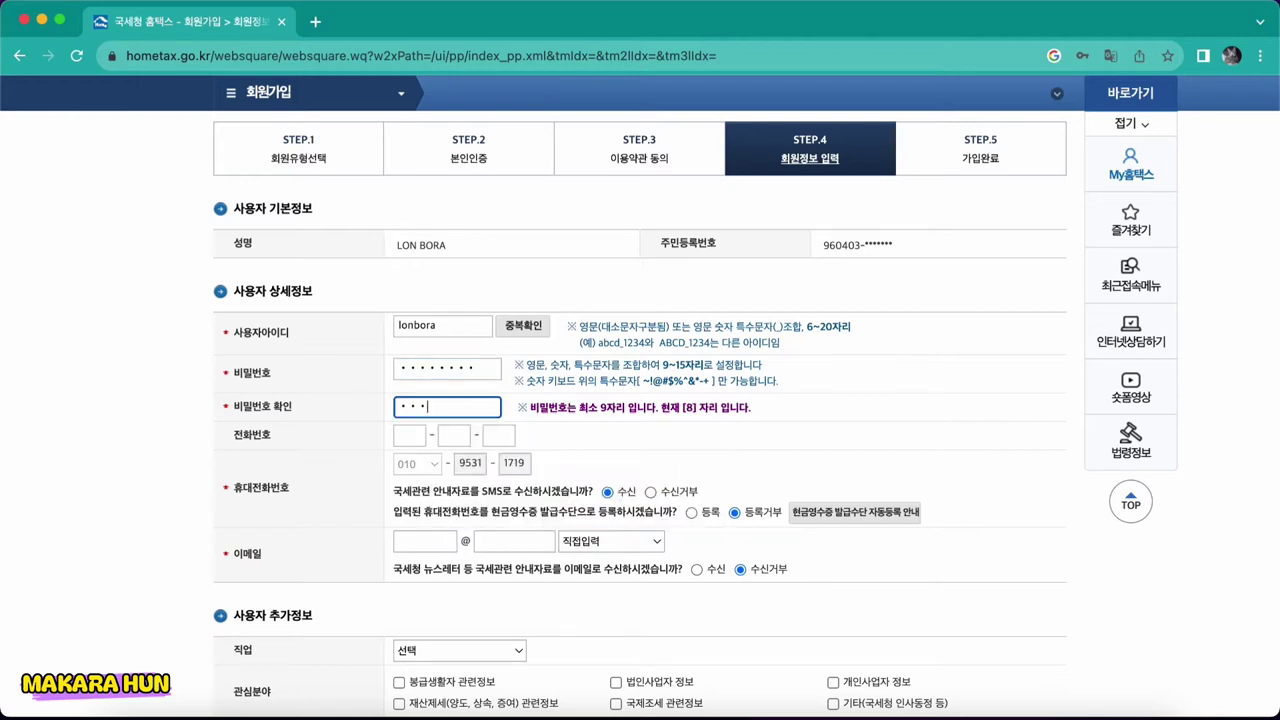
Enter the applicant's e-mail name with the gmail.com domain.
left_click(445, 541)
type("p")
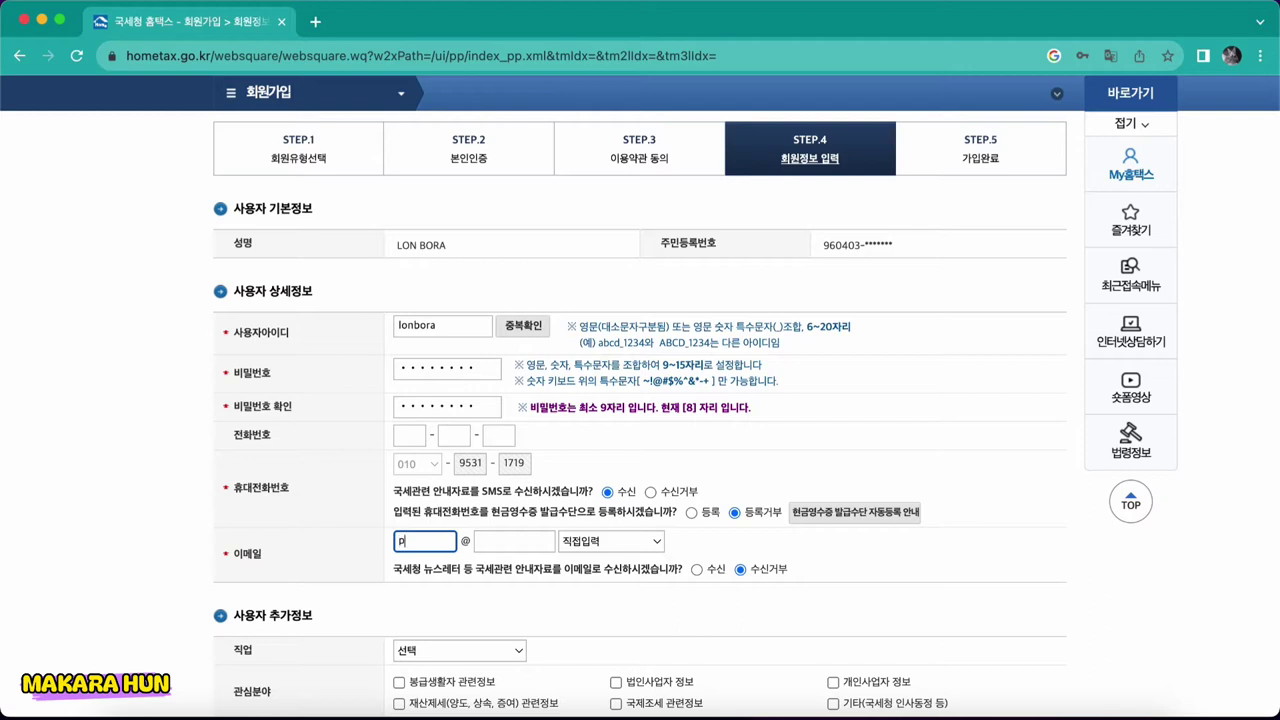
type("o")
type("zzra")
key("BackSpace")
key("BackSpace")
key("BackSpace")
key("BackSpace")
key("BackSpace")
type("8")
key("BackSpace")
left_click(591, 545)
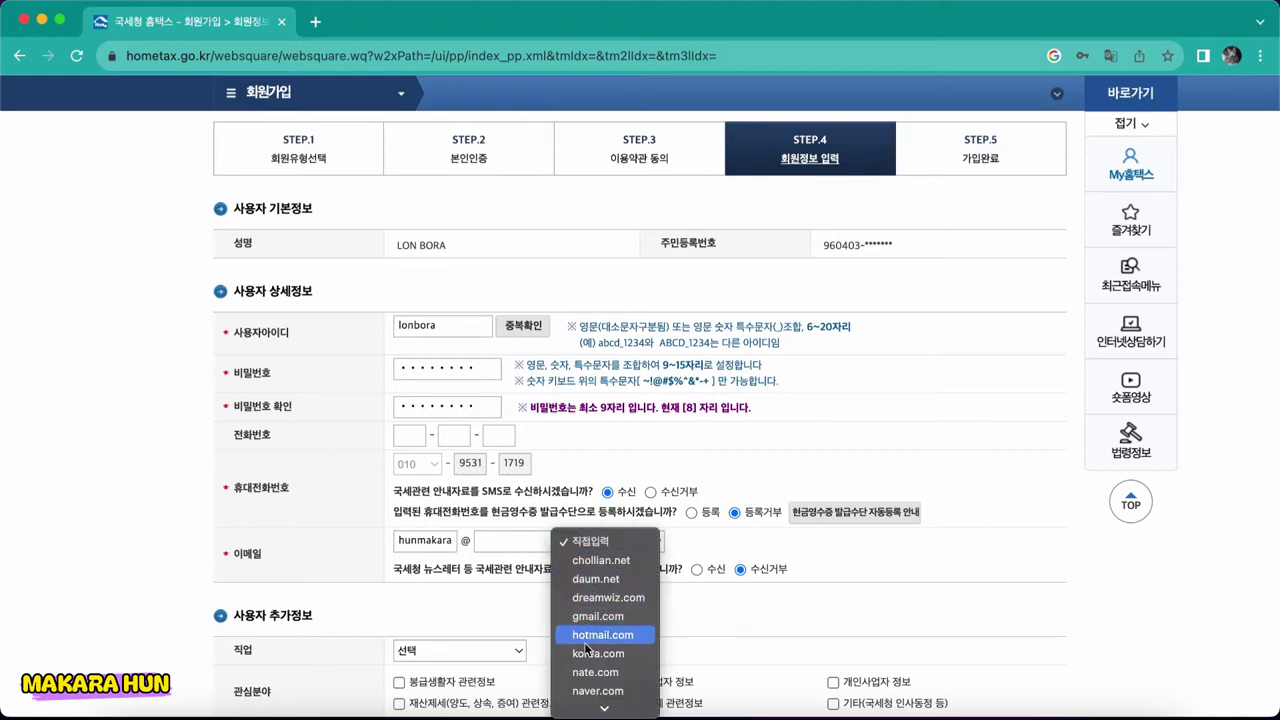
left_click(598, 614)
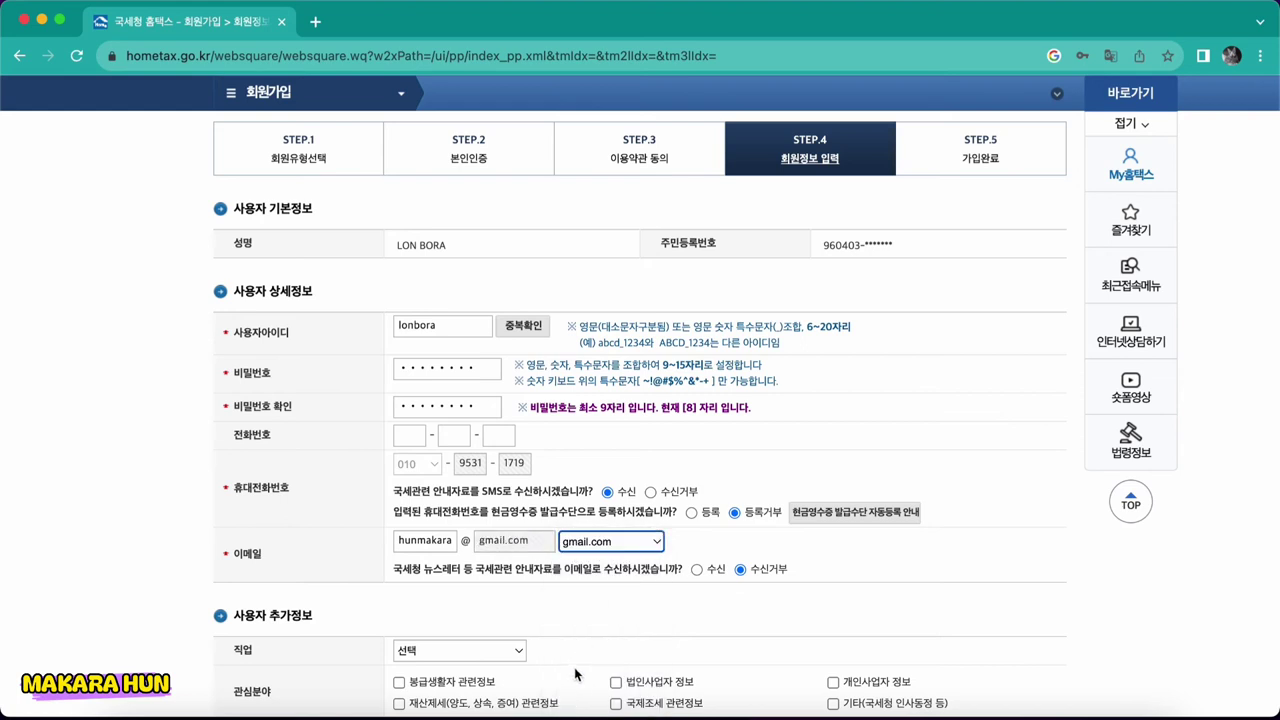
Set the occupation (직업) to 회사원.
scroll(572, 656, "down", 2)
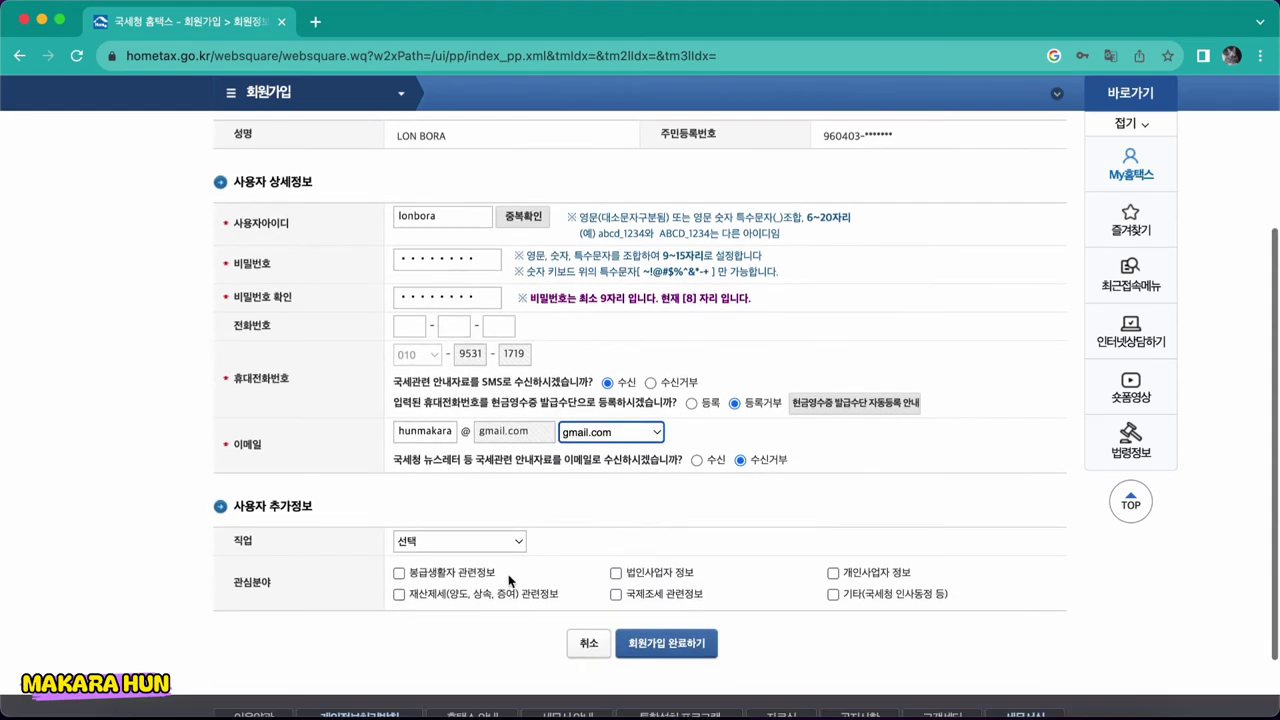
left_click(513, 541)
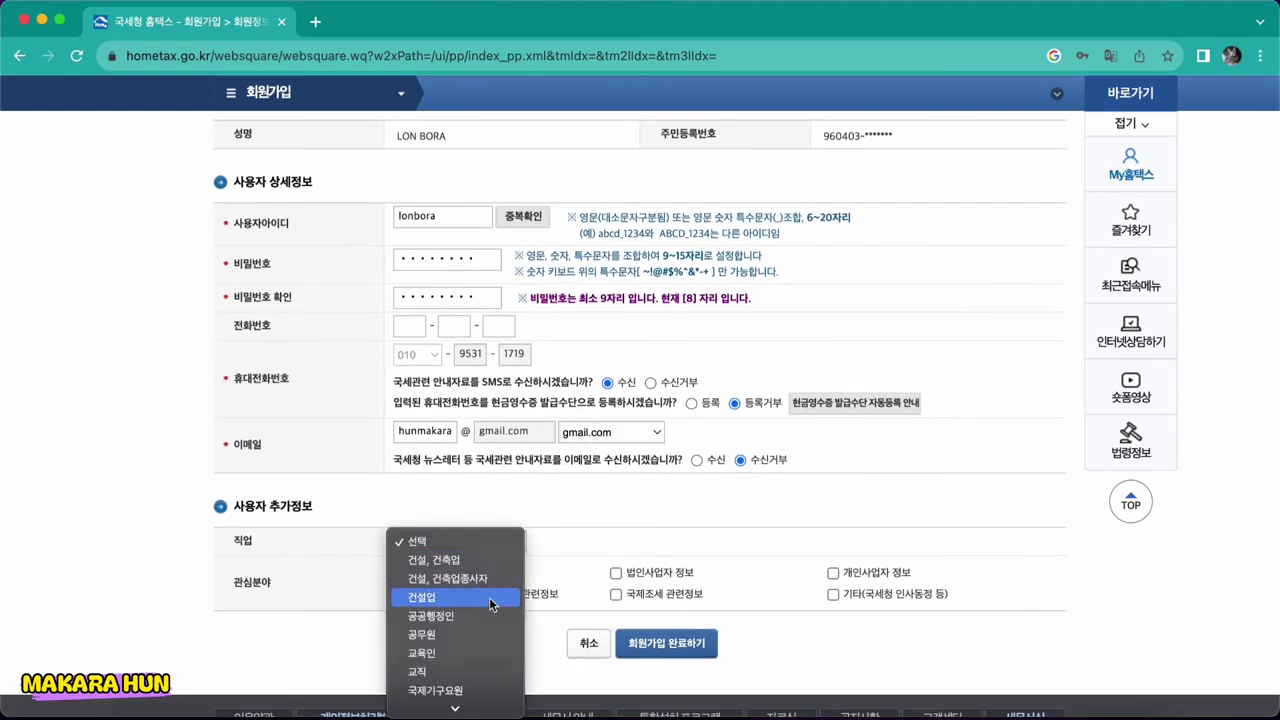
scroll(450, 665, "down", 3)
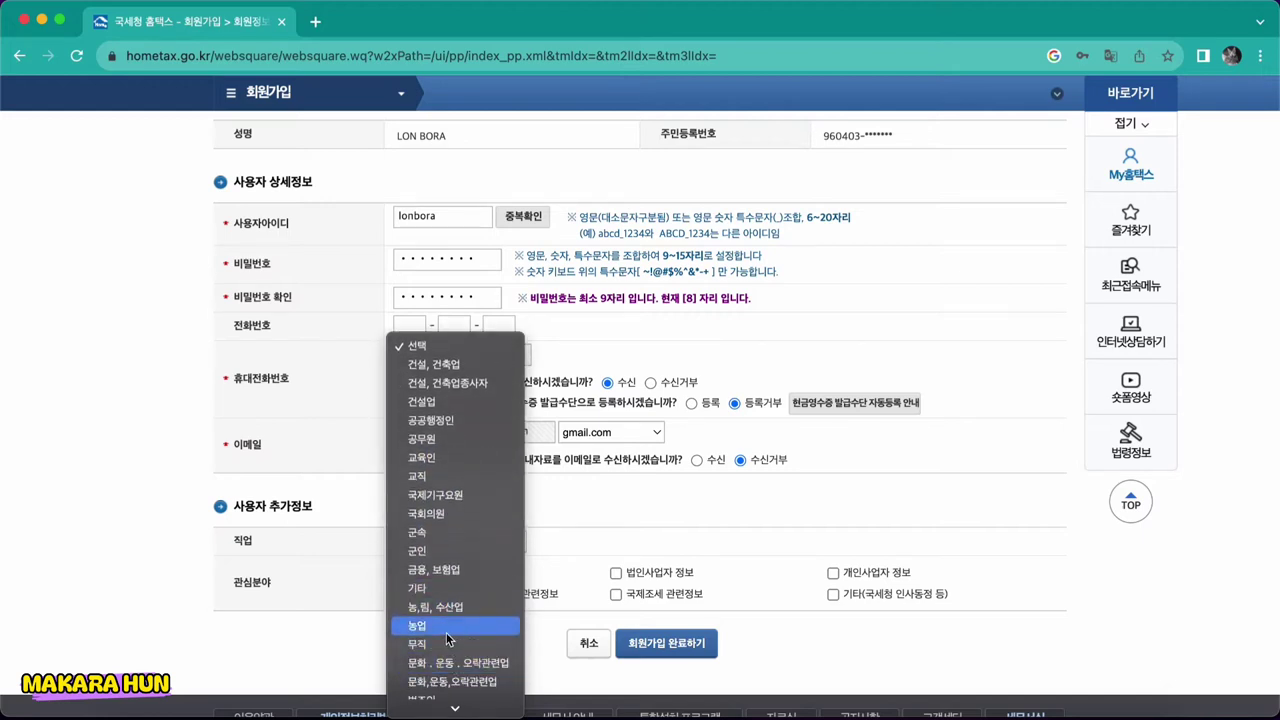
scroll(446, 632, "down", 3)
scroll(446, 632, "down", 2)
scroll(446, 632, "down", 2)
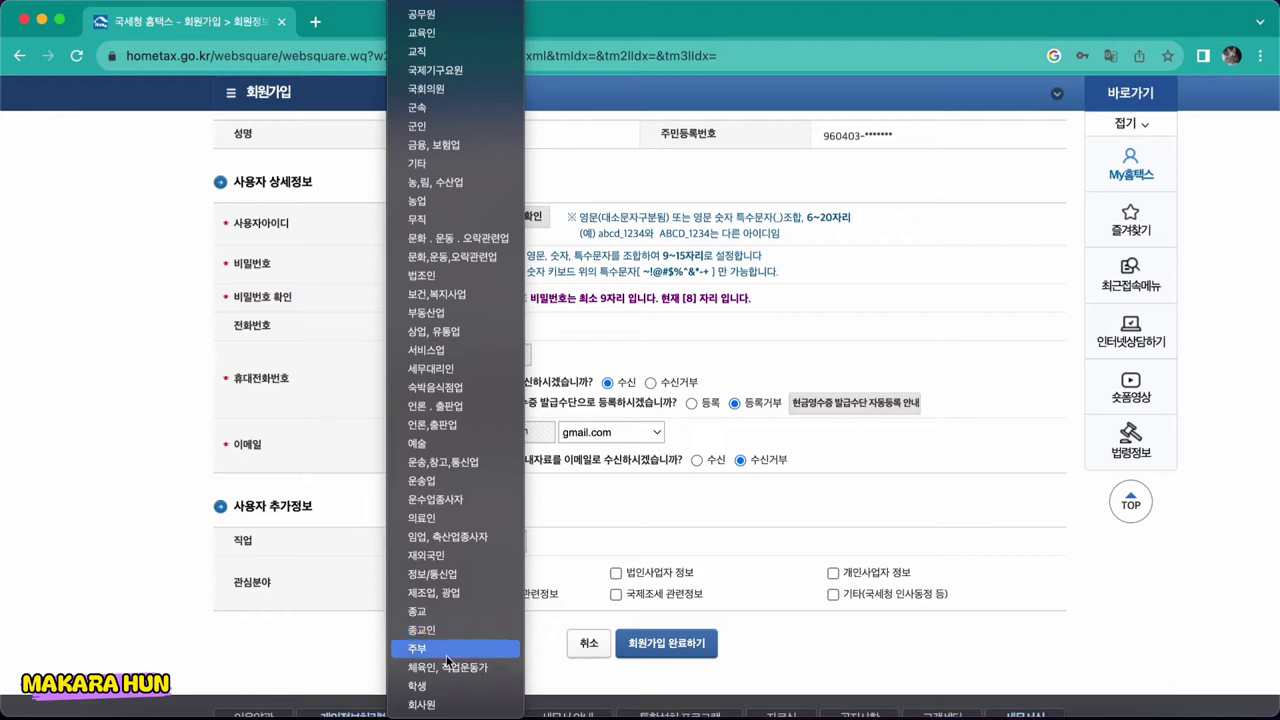
left_click(463, 700)
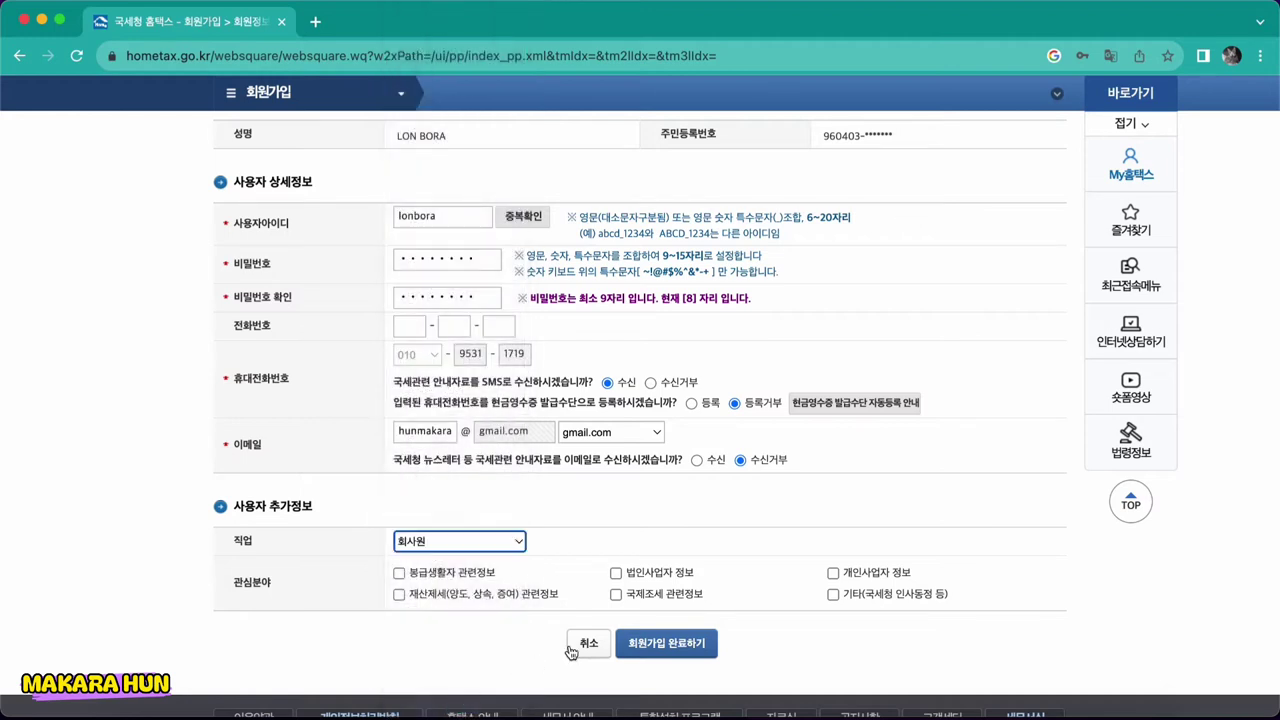
Tick all five 관심분야 interest areas and submit with 회원가입 완료하기.
left_click(398, 573)
left_click(399, 593)
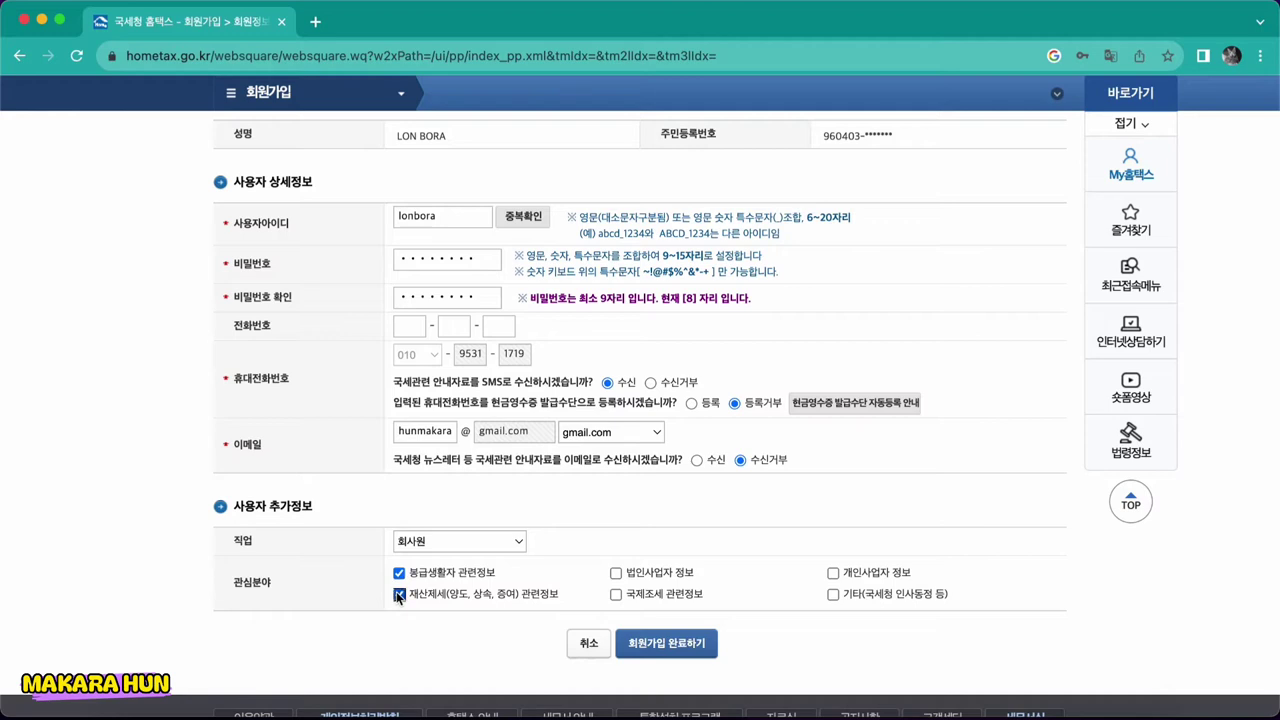
left_click(616, 573)
left_click(616, 594)
left_click(835, 575)
left_click(688, 648)
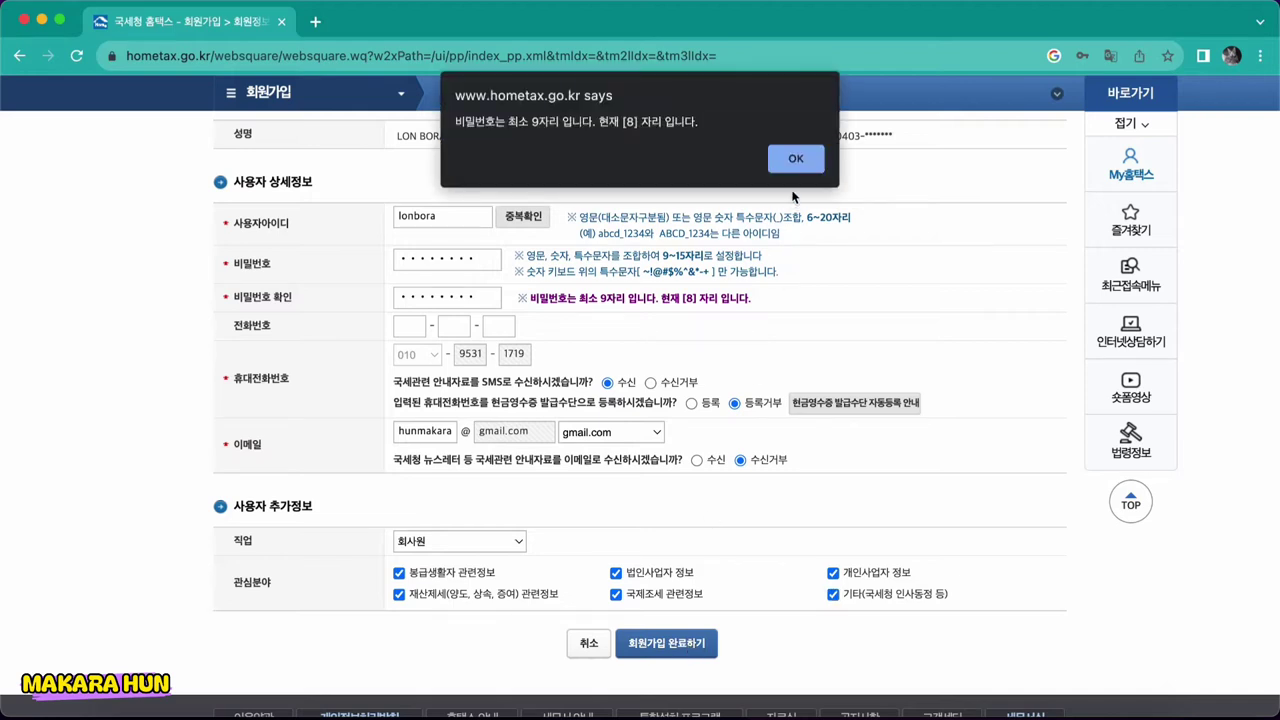
Extend the password to nine characters in both password fields and resubmit sign-up.
left_click(788, 157)
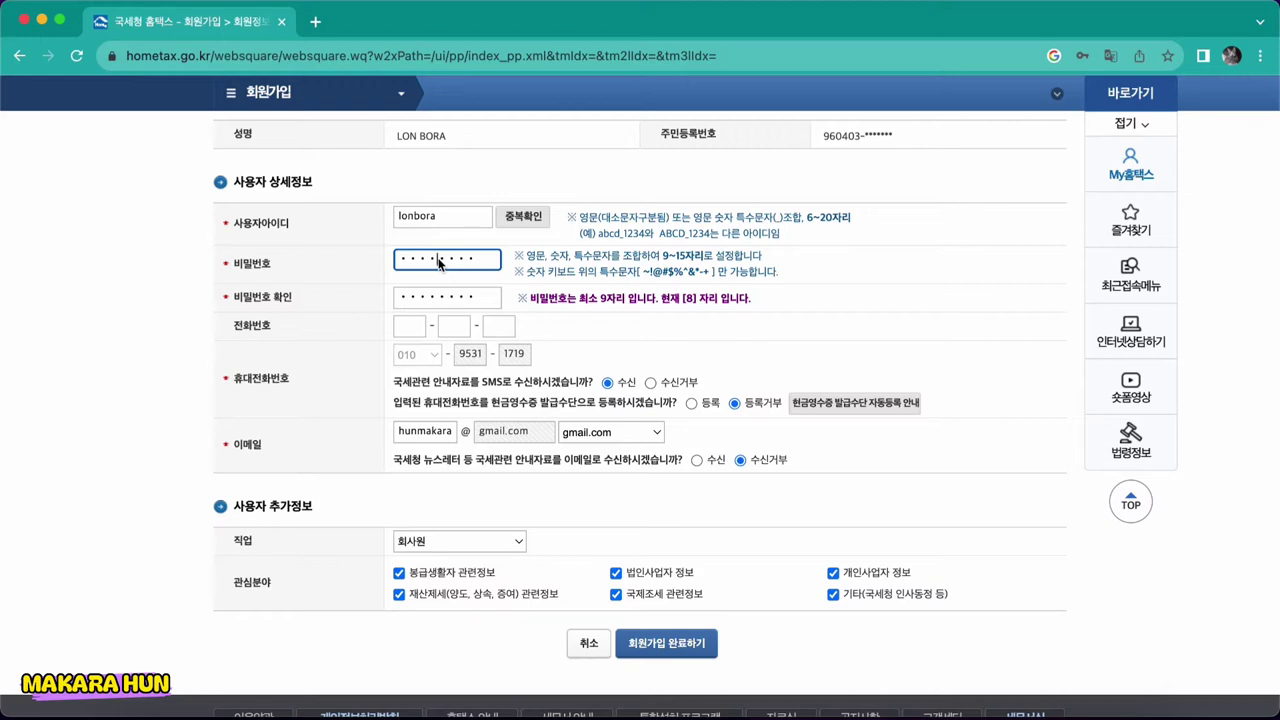
type("12")
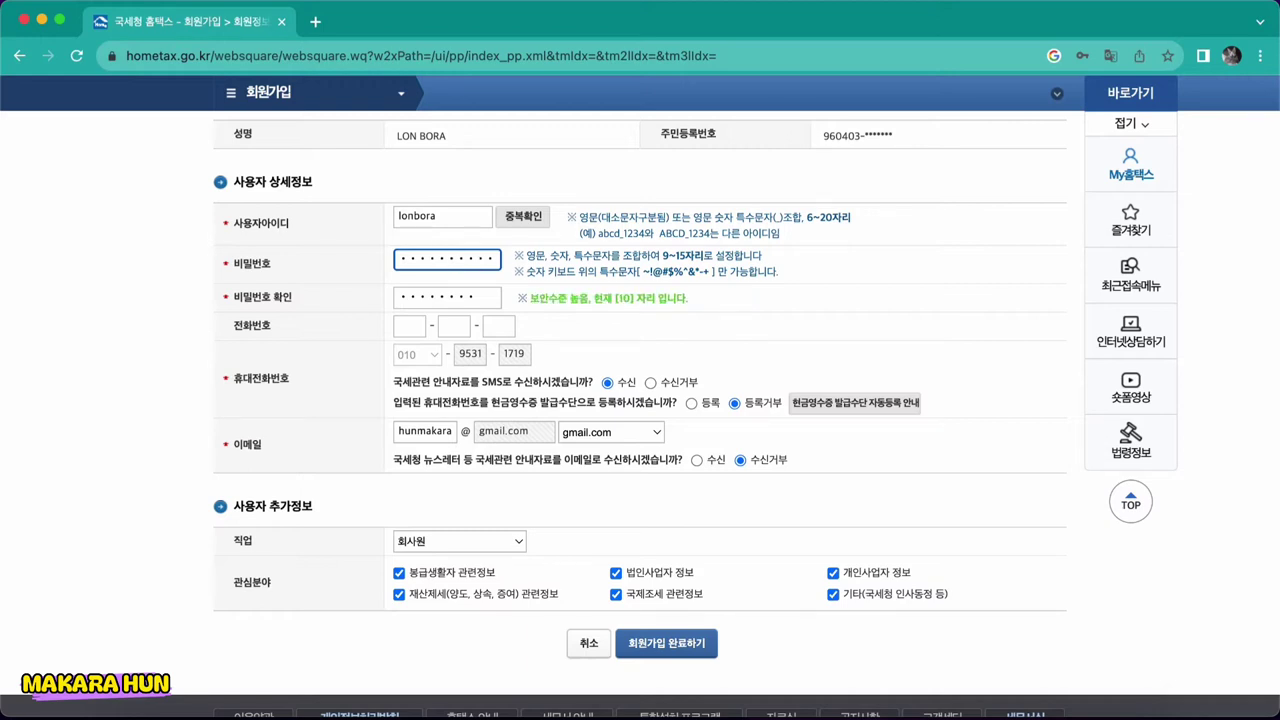
key("BackSpace")
left_click(432, 296)
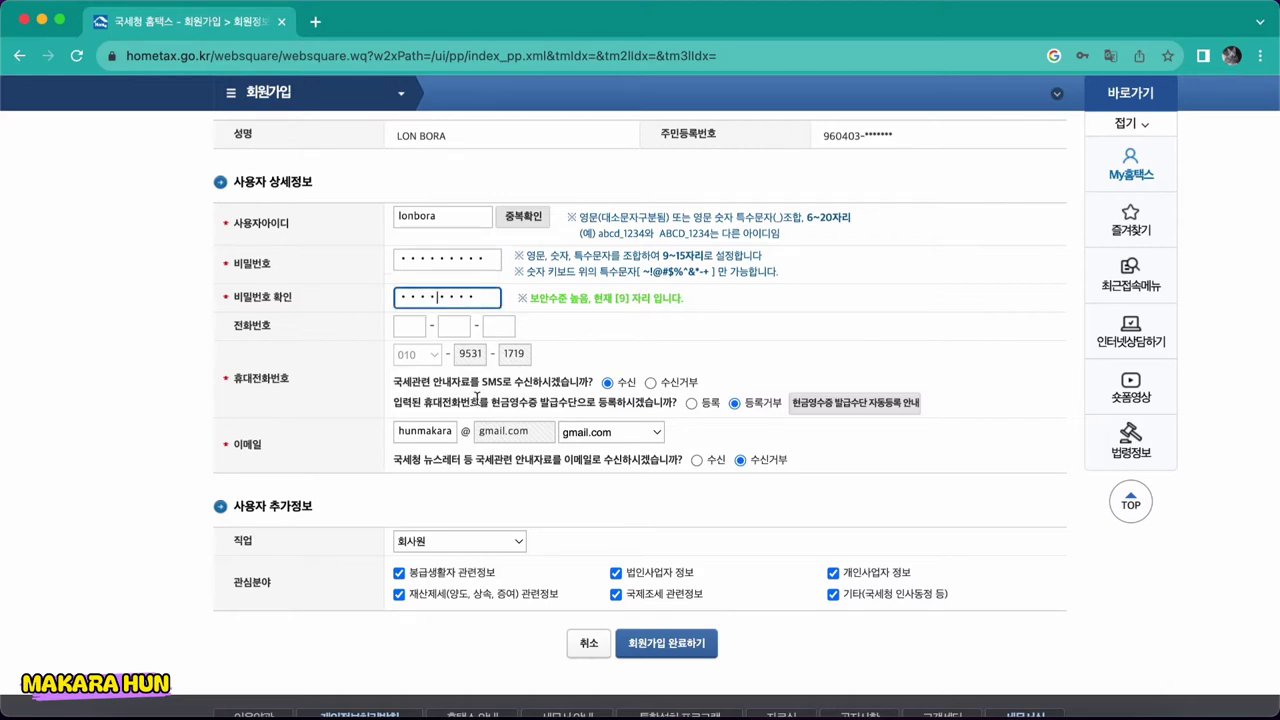
type("1")
left_click(669, 648)
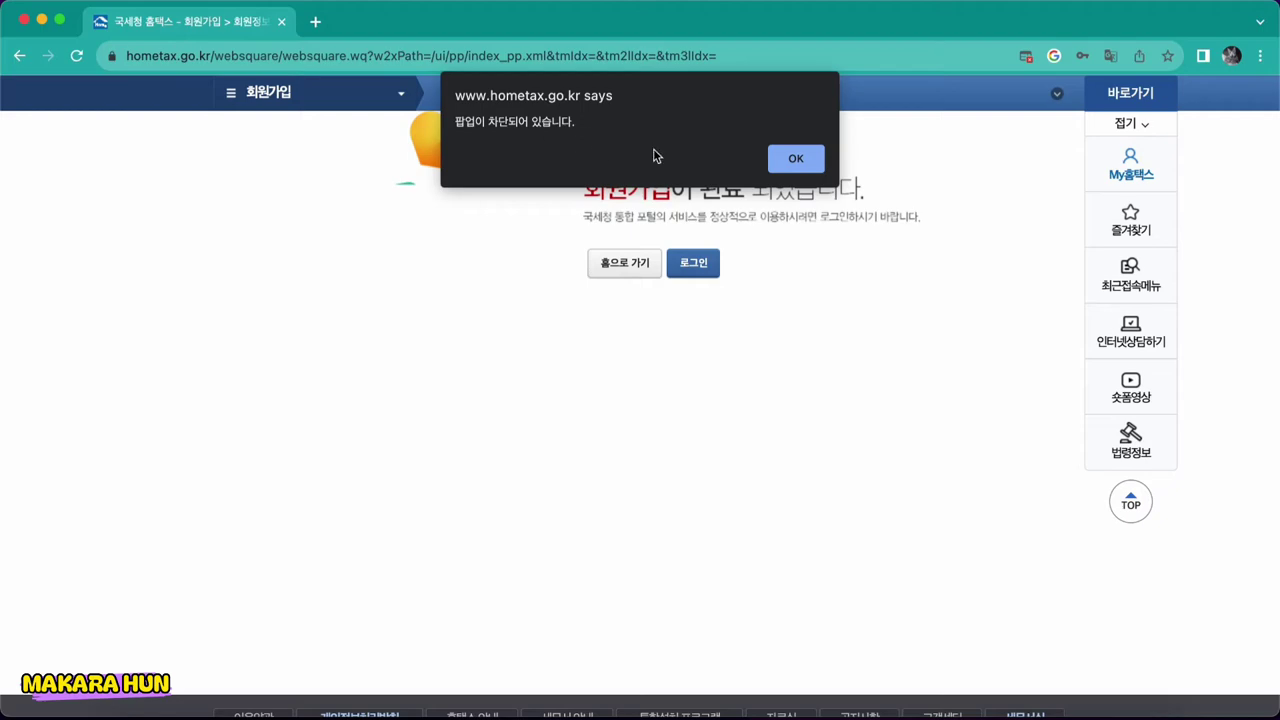
Log in through the 아이디 로그인 tab with the new user ID and password.
left_click(794, 162)
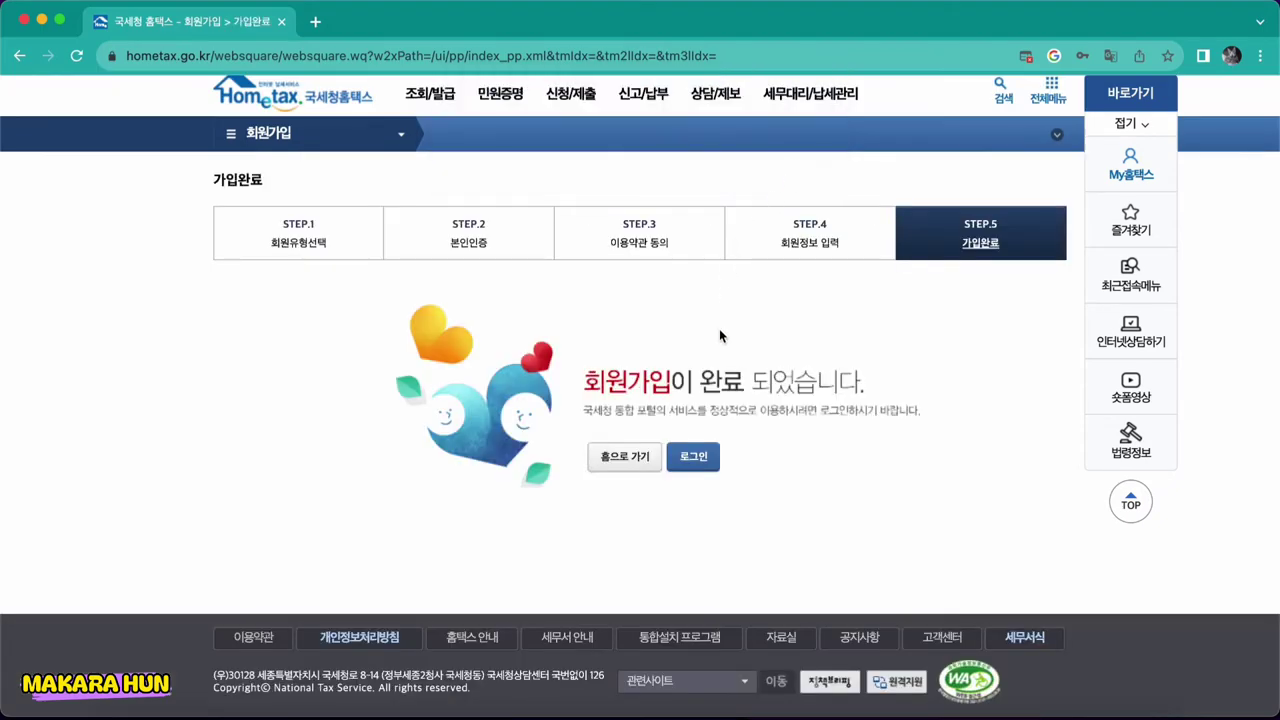
left_click(694, 455)
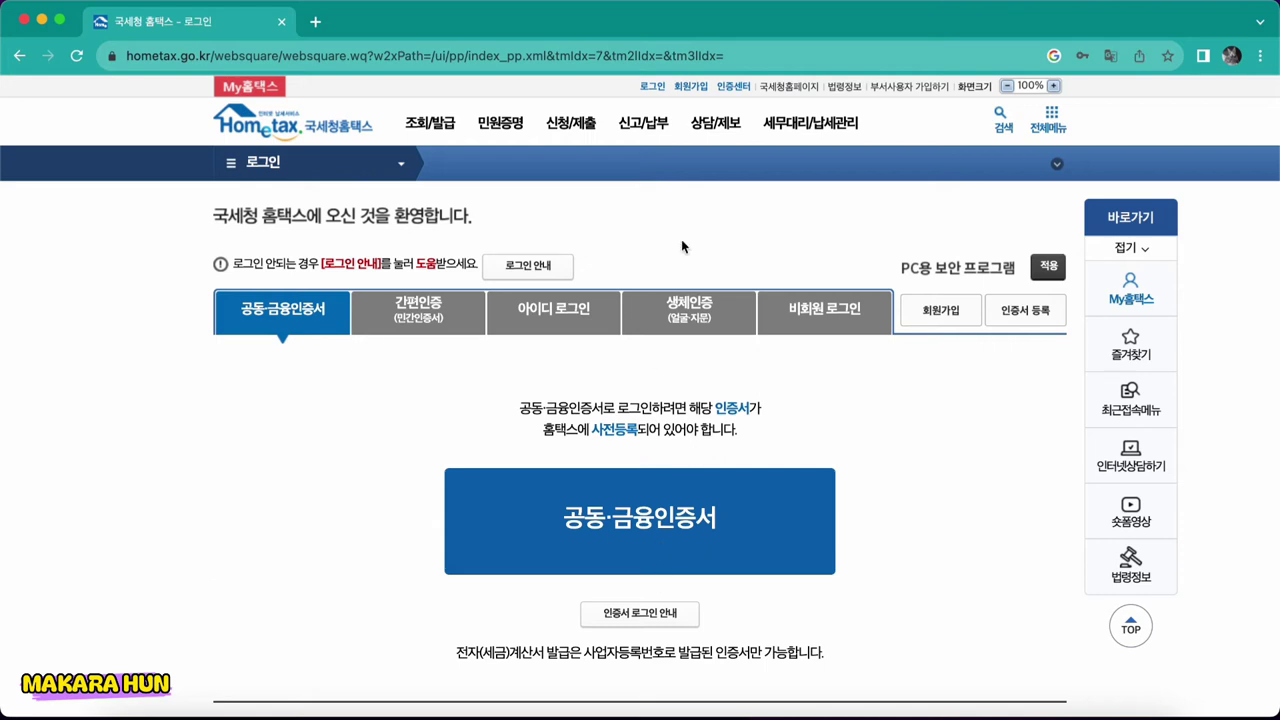
left_click(572, 306)
left_click(557, 492)
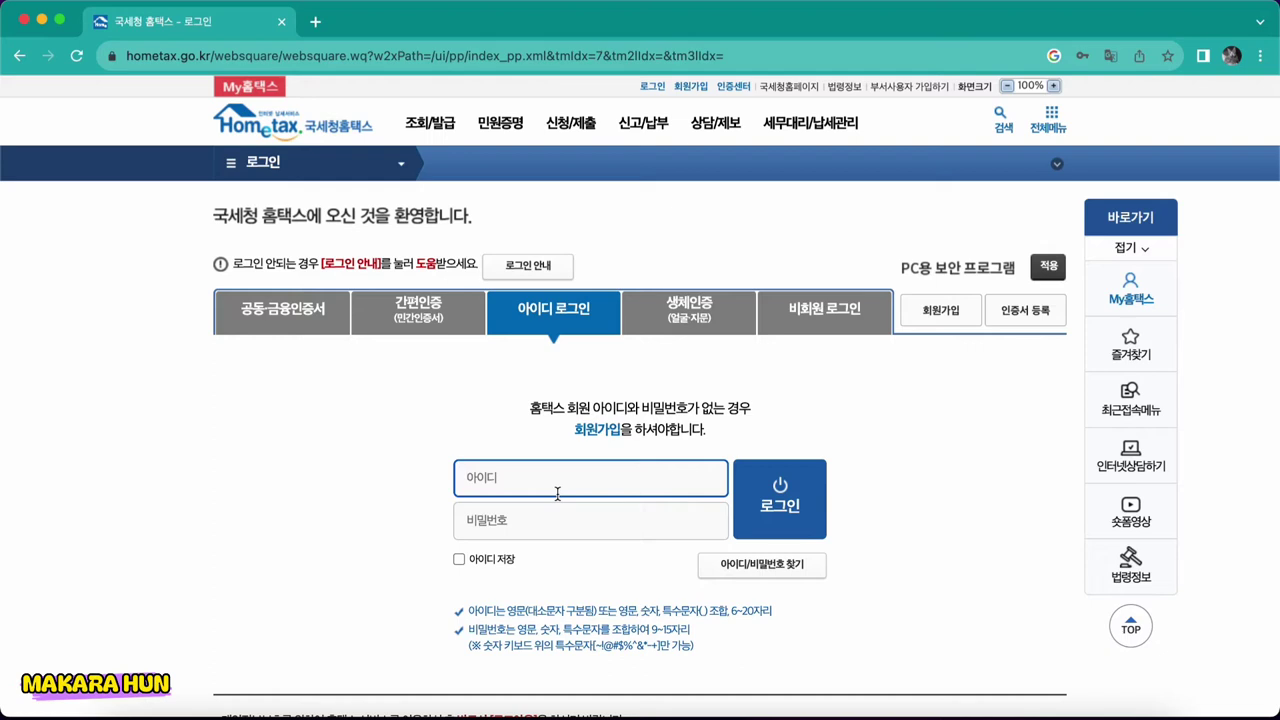
left_click(586, 527)
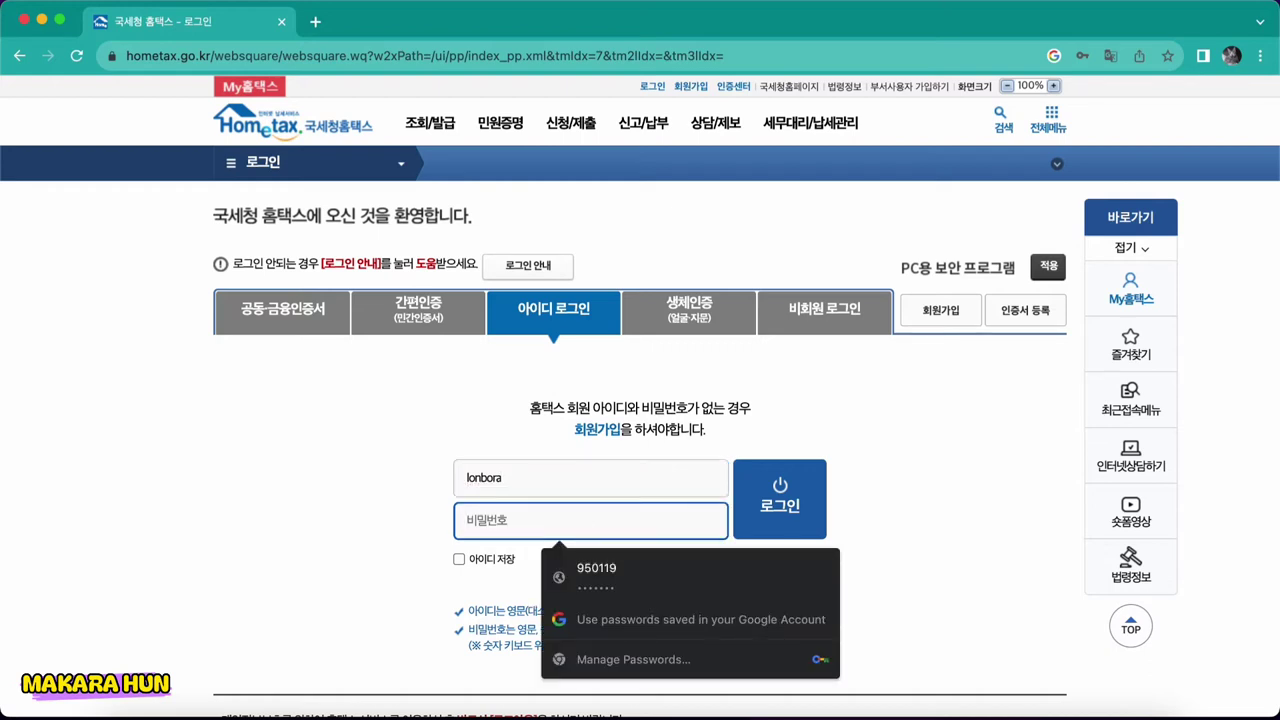
type("1")
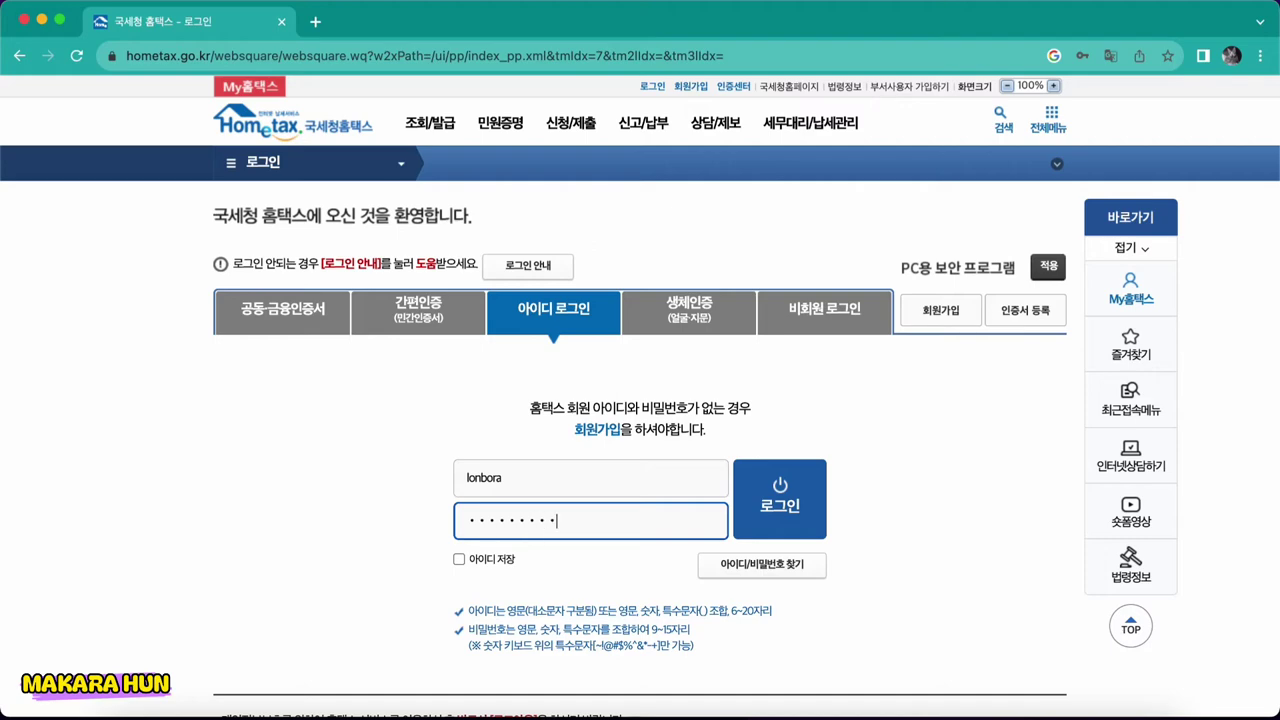
left_click(789, 512)
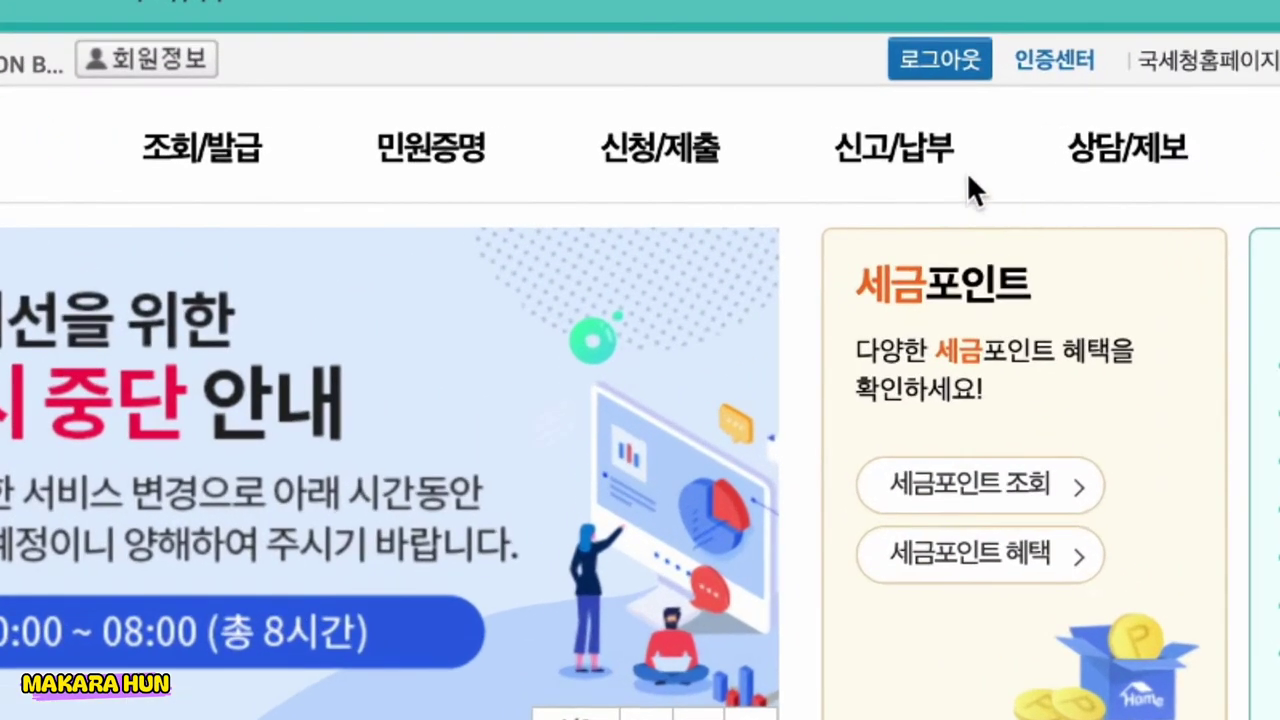
Go to 신고/납부 > 종합소득세 > 근로소득 신고 and open 경정청구, closing the info window.
mouse_move(762, 125)
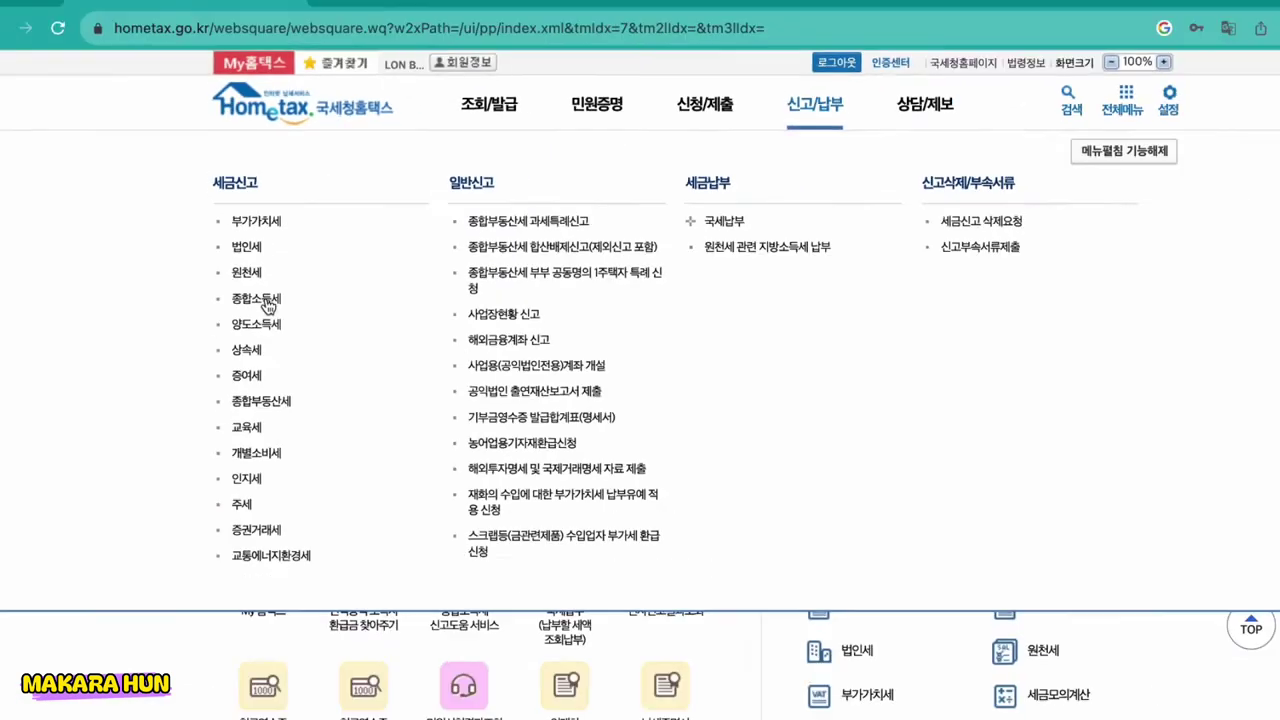
left_click(268, 306)
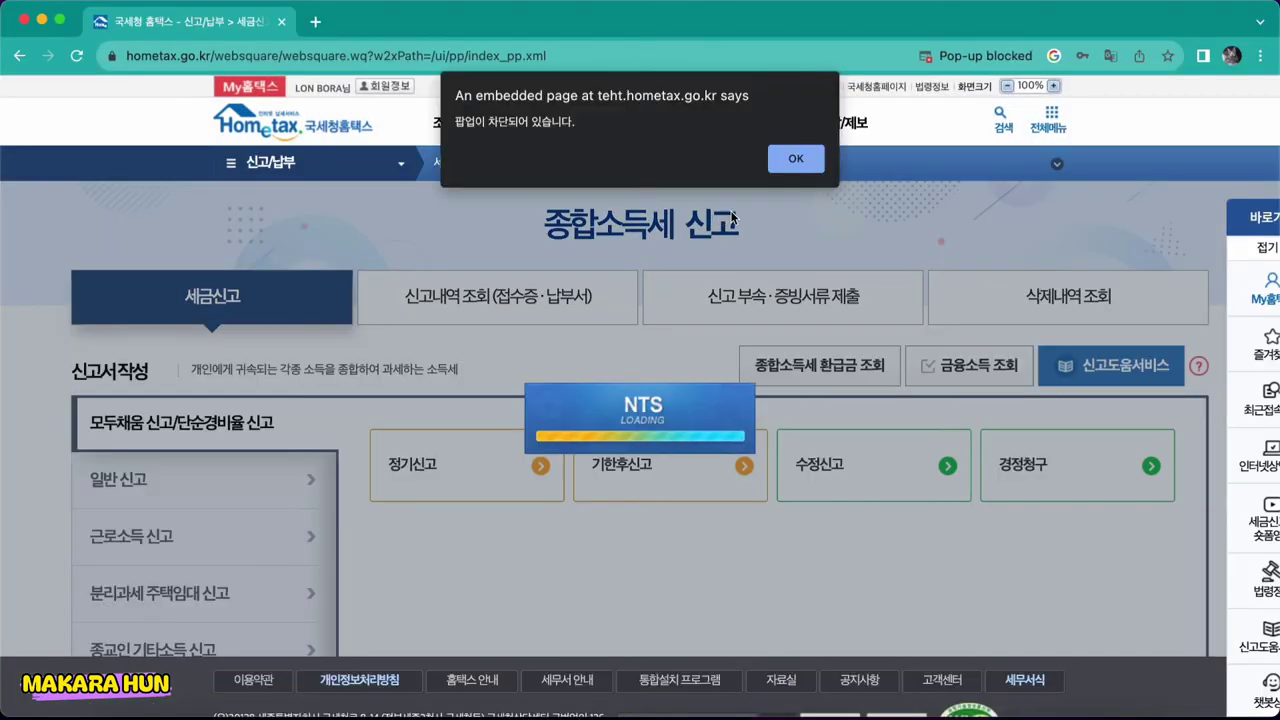
left_click(787, 163)
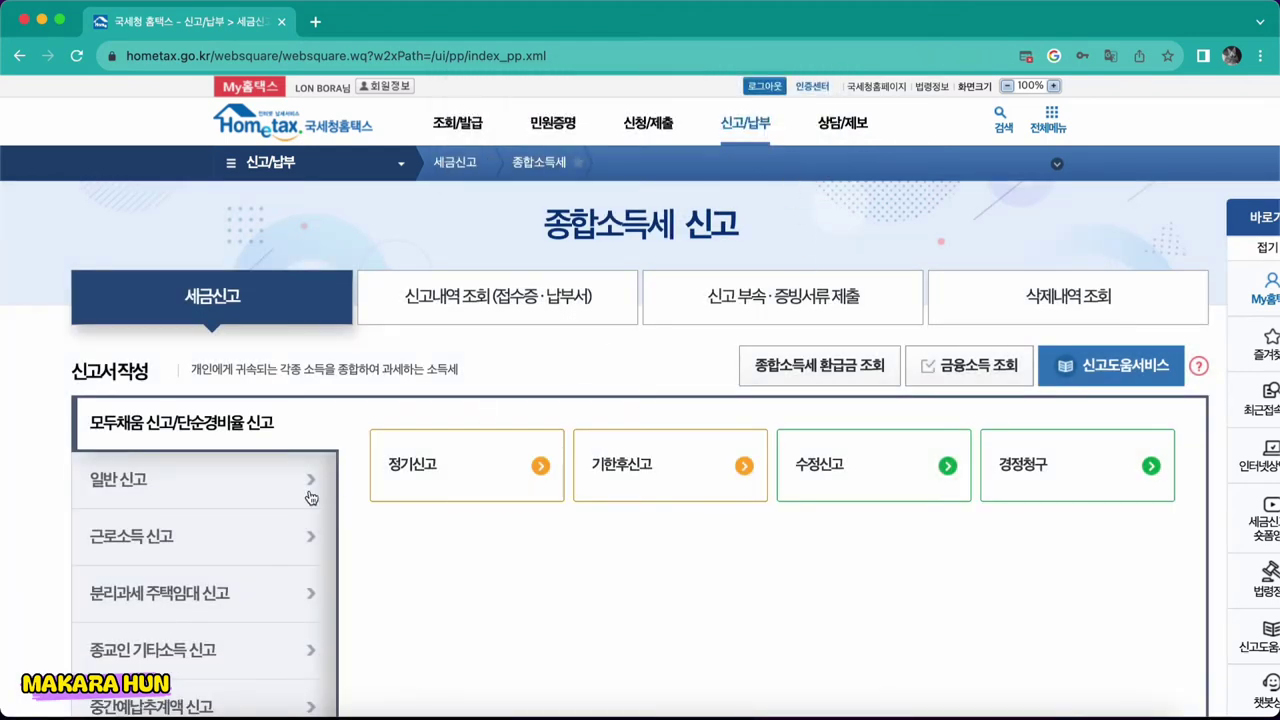
left_click(271, 546)
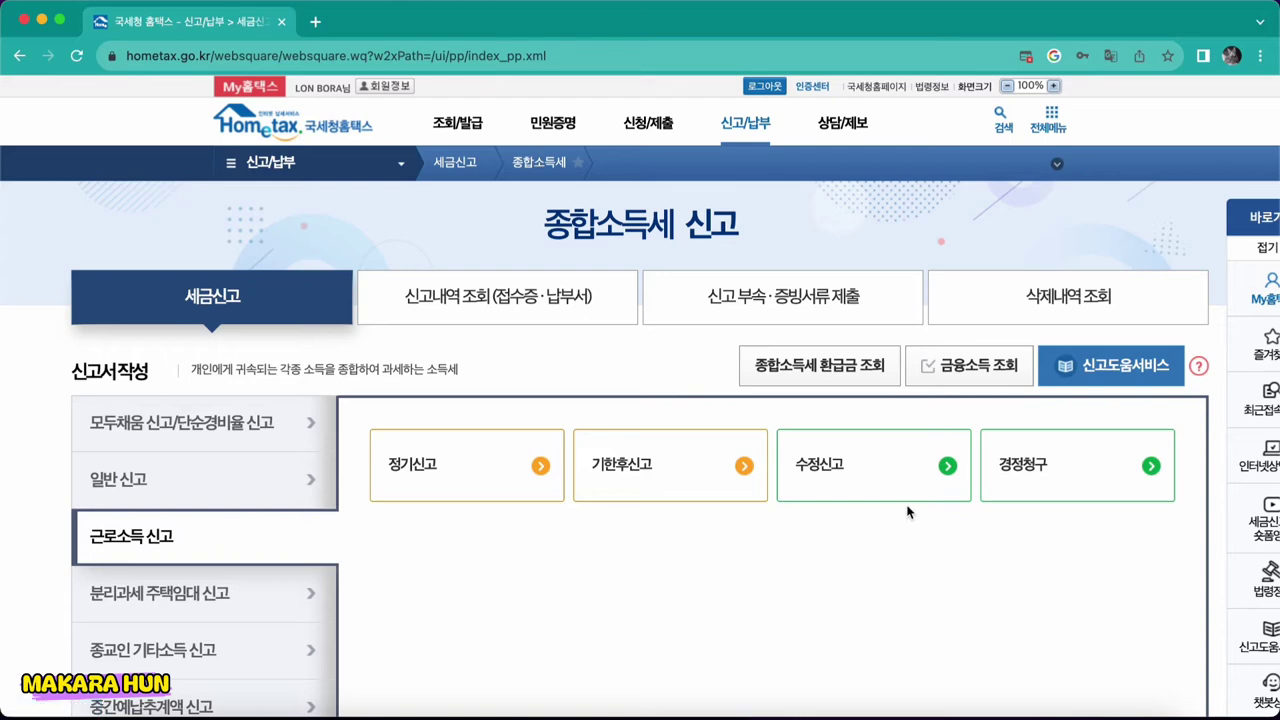
left_click(1082, 467)
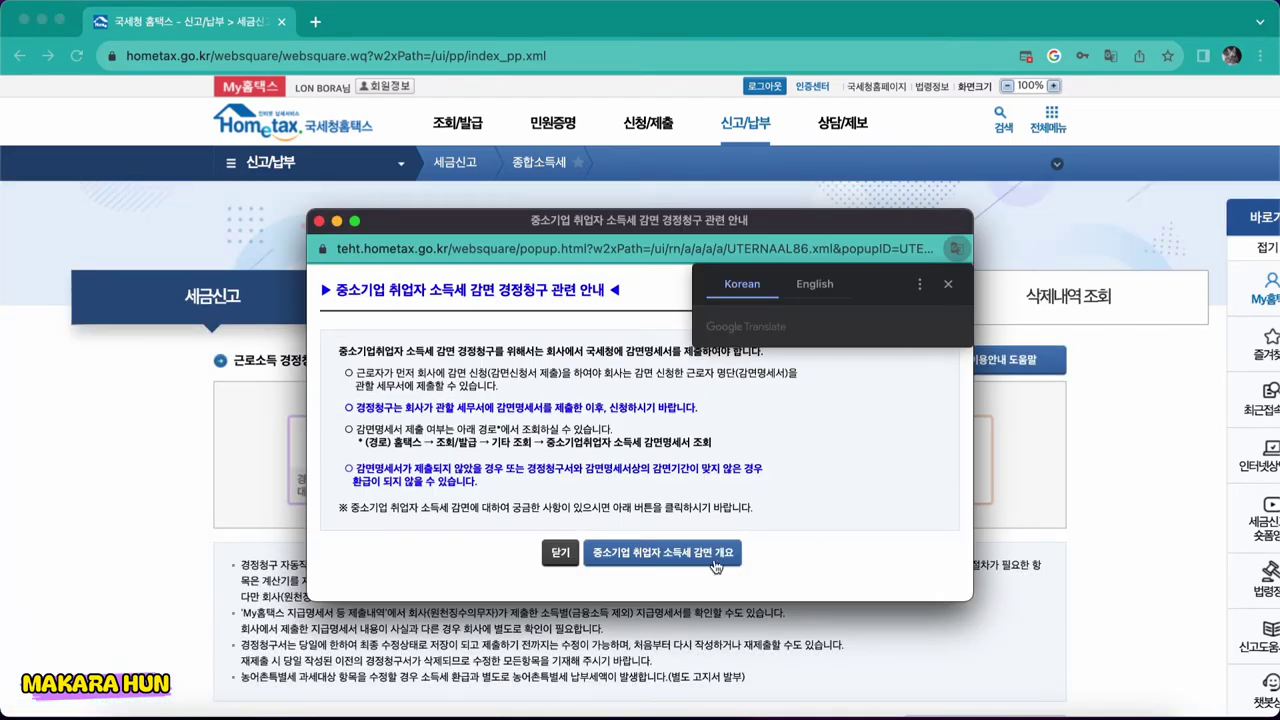
left_click(559, 558)
Choose 2018 as the 귀속년도 and look up its records.
scroll(510, 590, "down", 3)
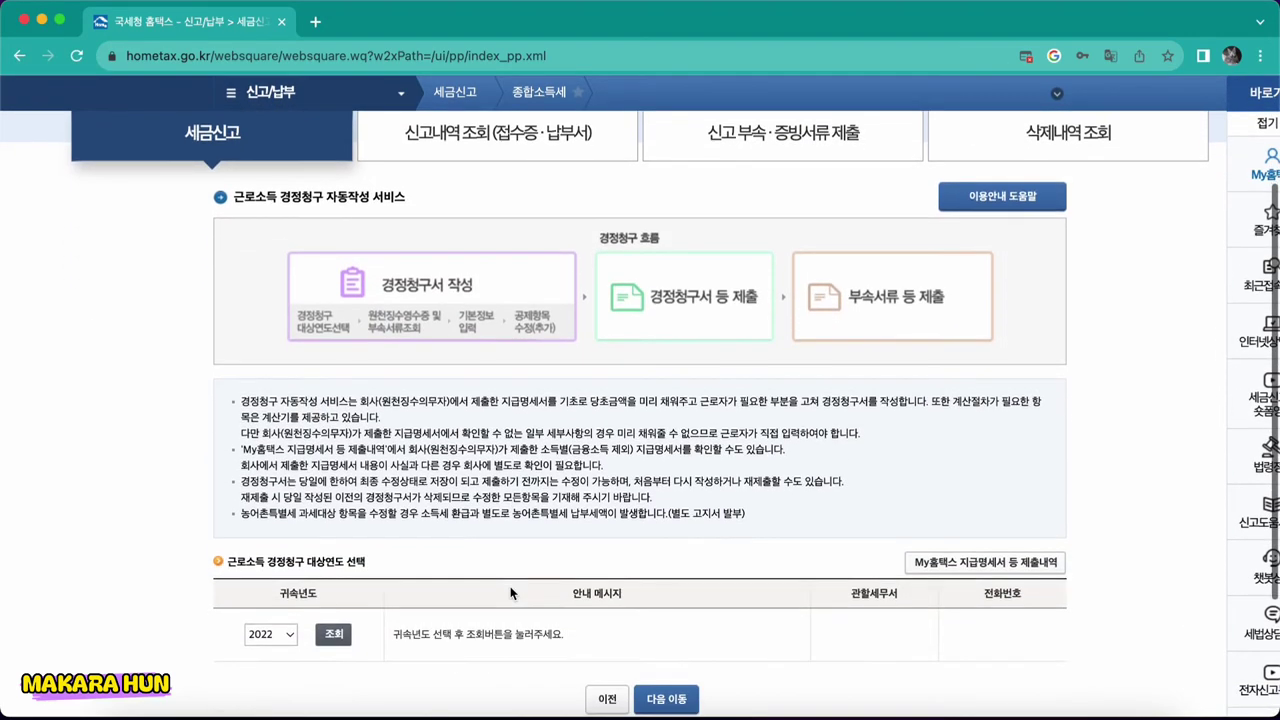
left_click(292, 598)
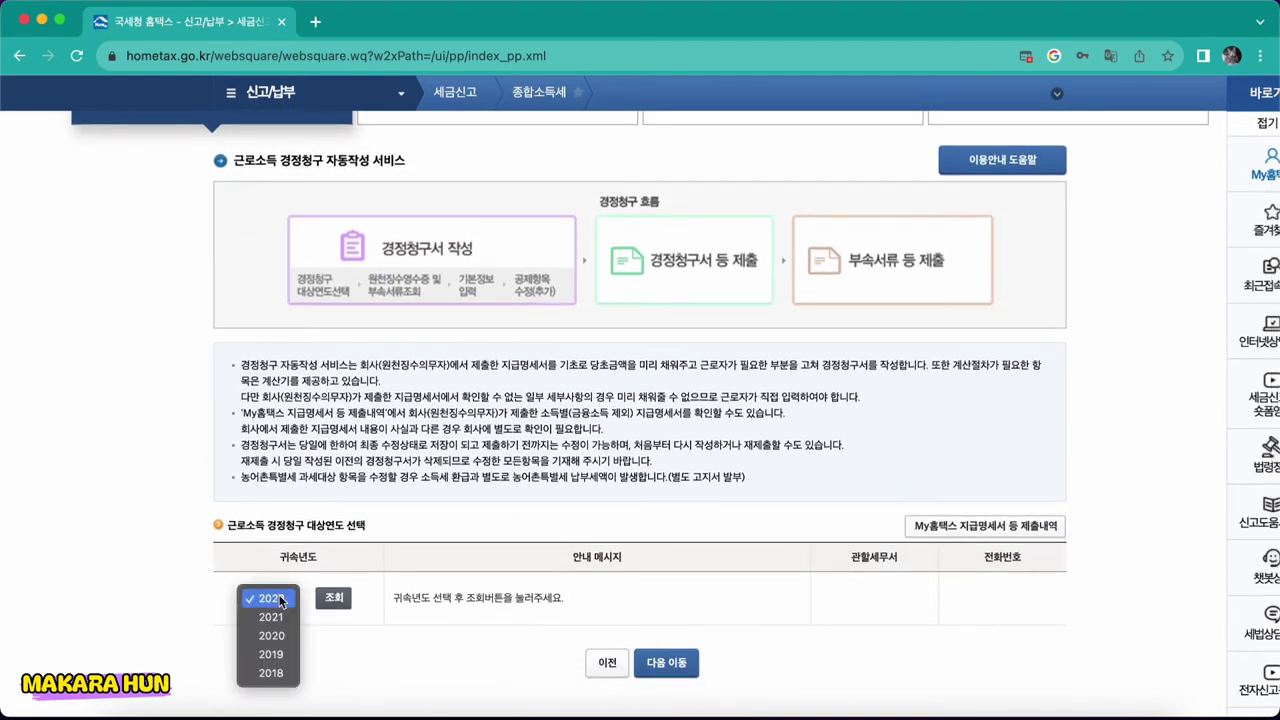
left_click(272, 673)
left_click(330, 599)
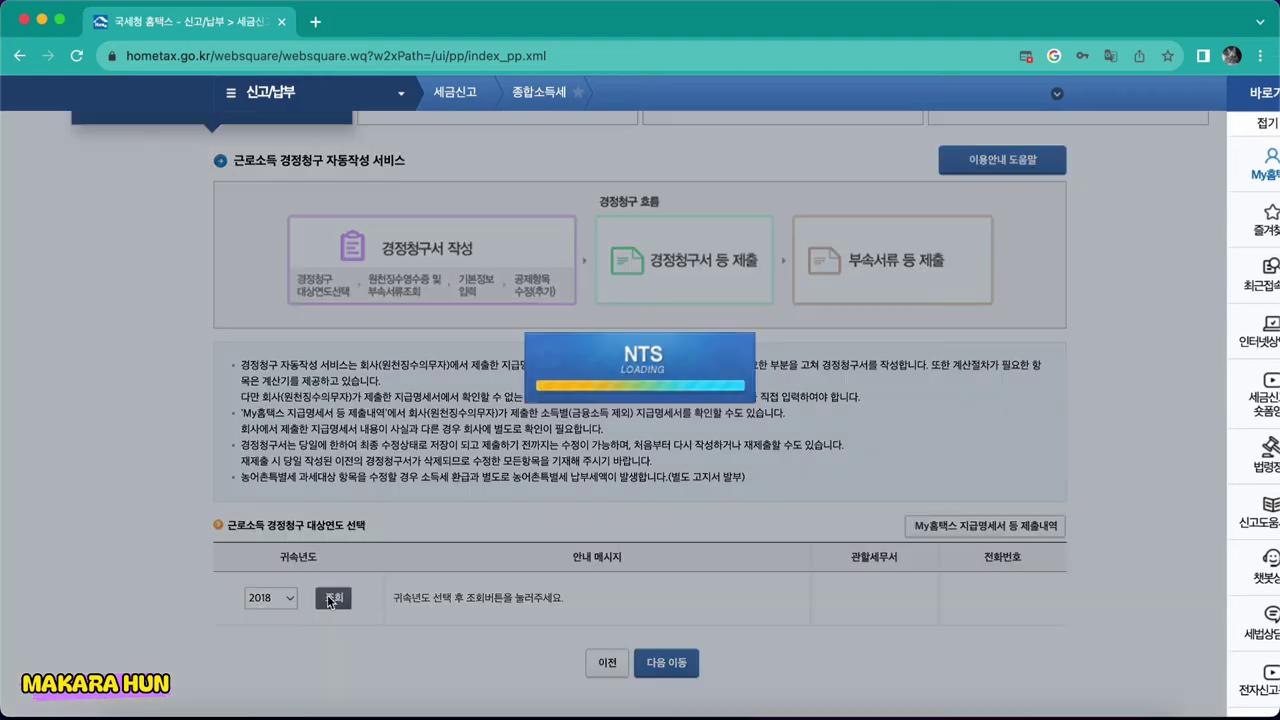
Move past the withholding receipt review to the 기본정보 입력 step.
left_click(678, 666)
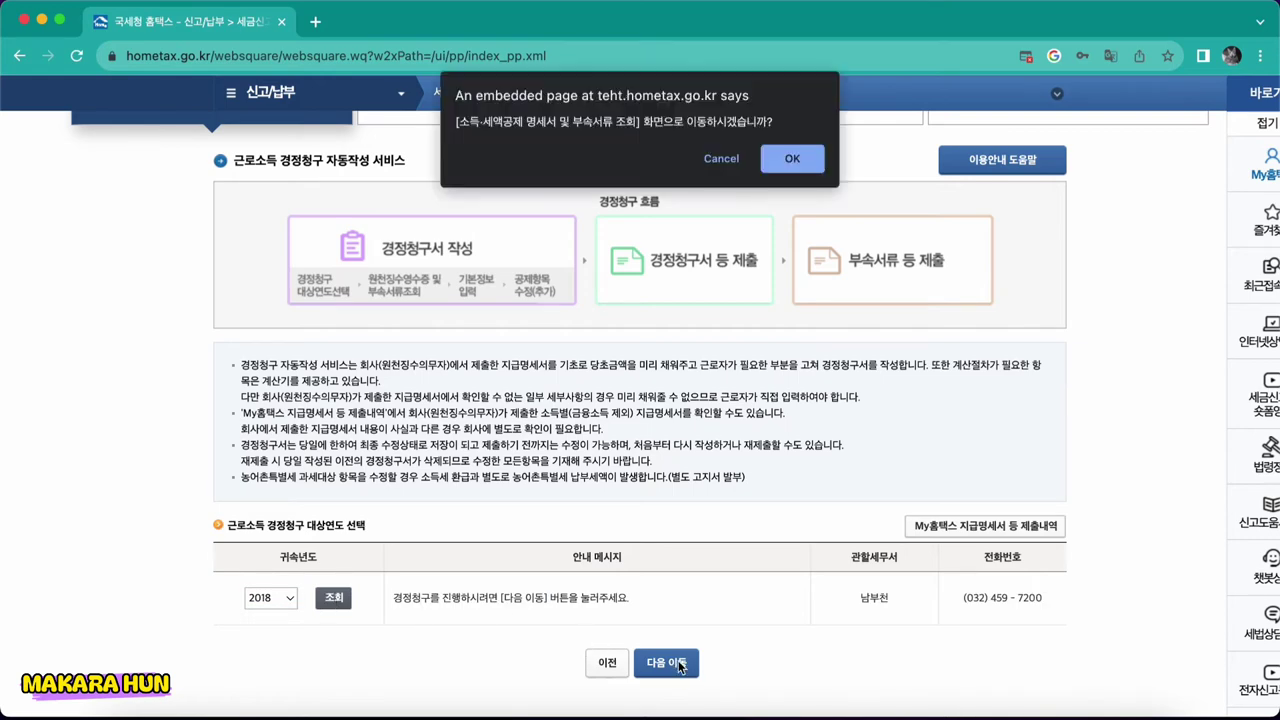
left_click(812, 166)
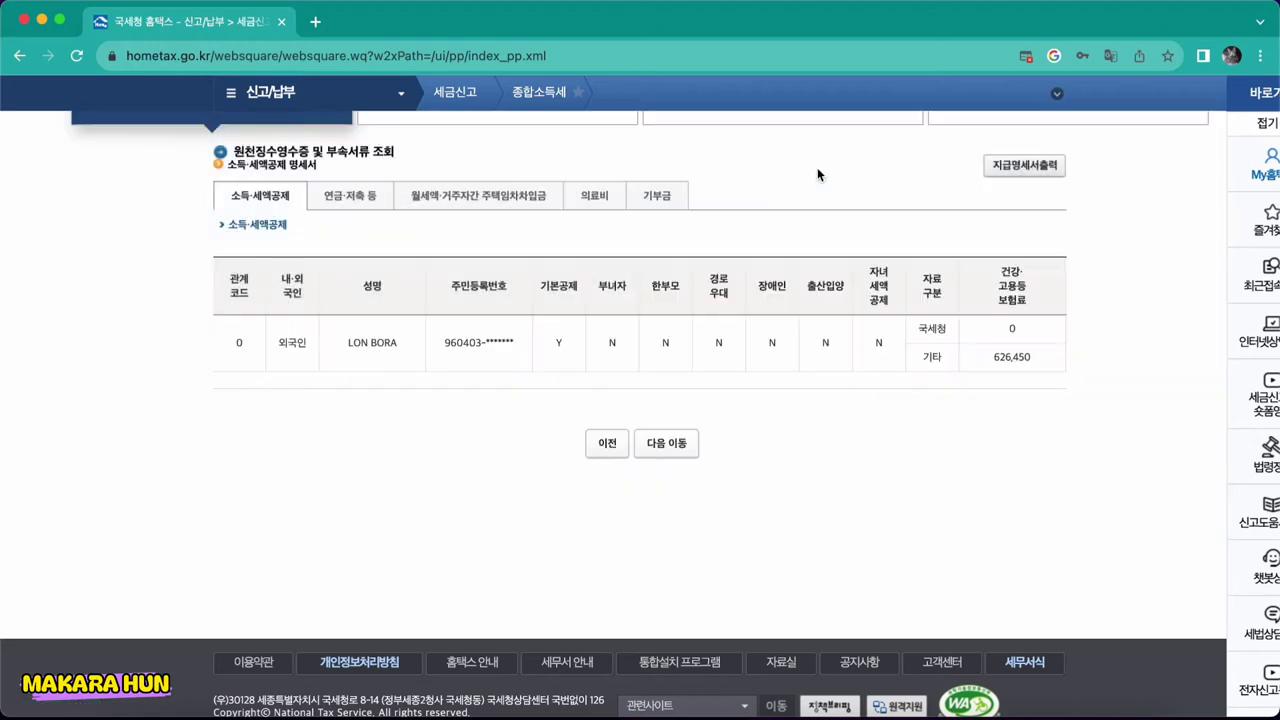
left_click(681, 448)
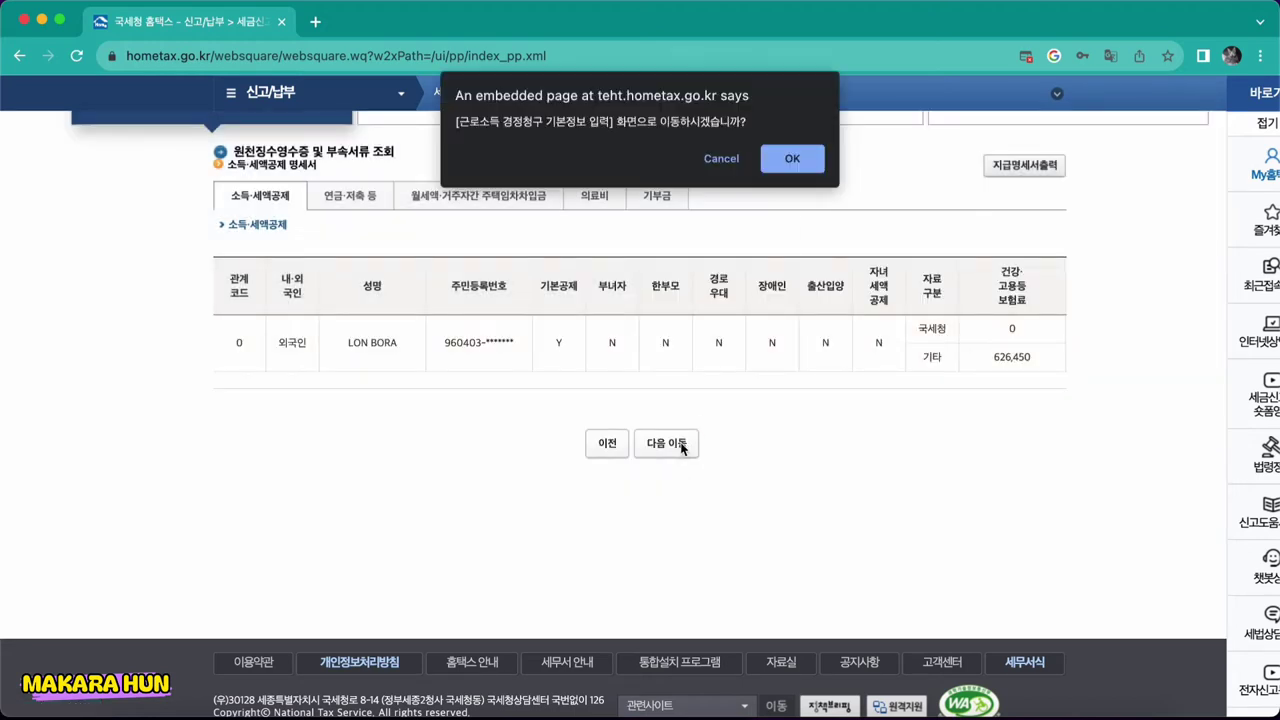
left_click(790, 160)
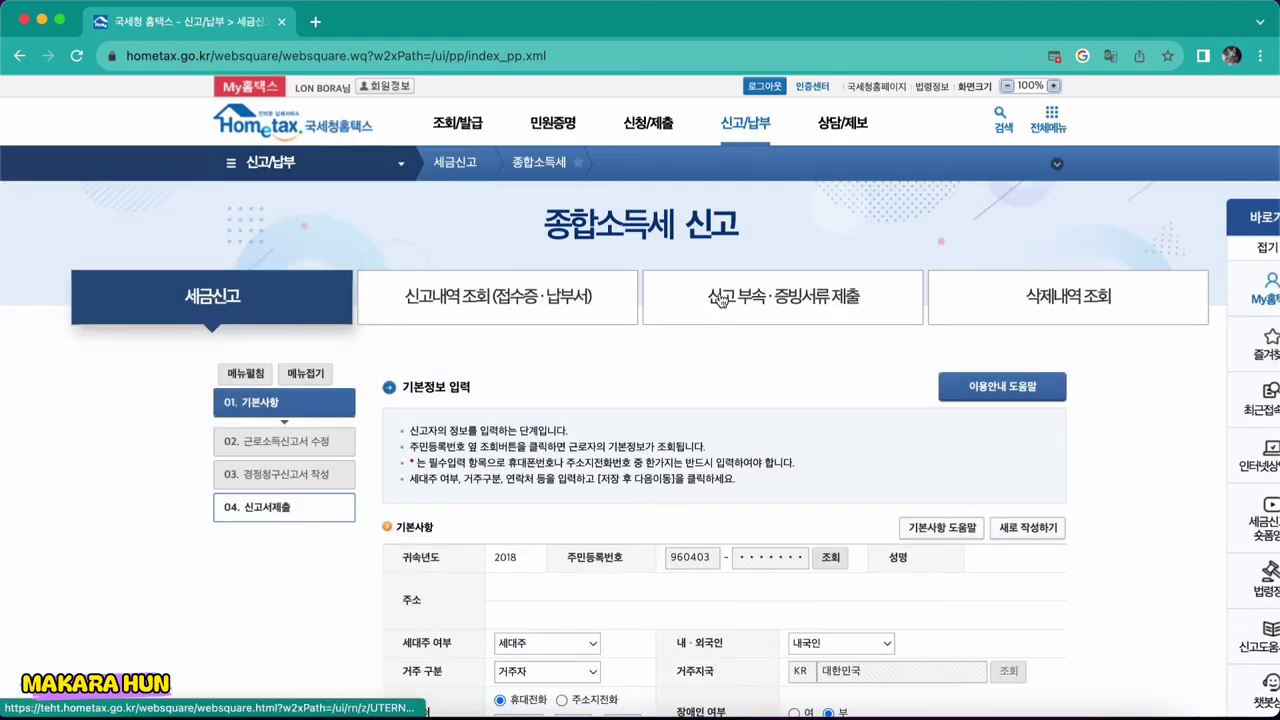
Look up the taxpayer by resident number and mark them as a foreigner (외국인).
scroll(630, 425, "down", 2)
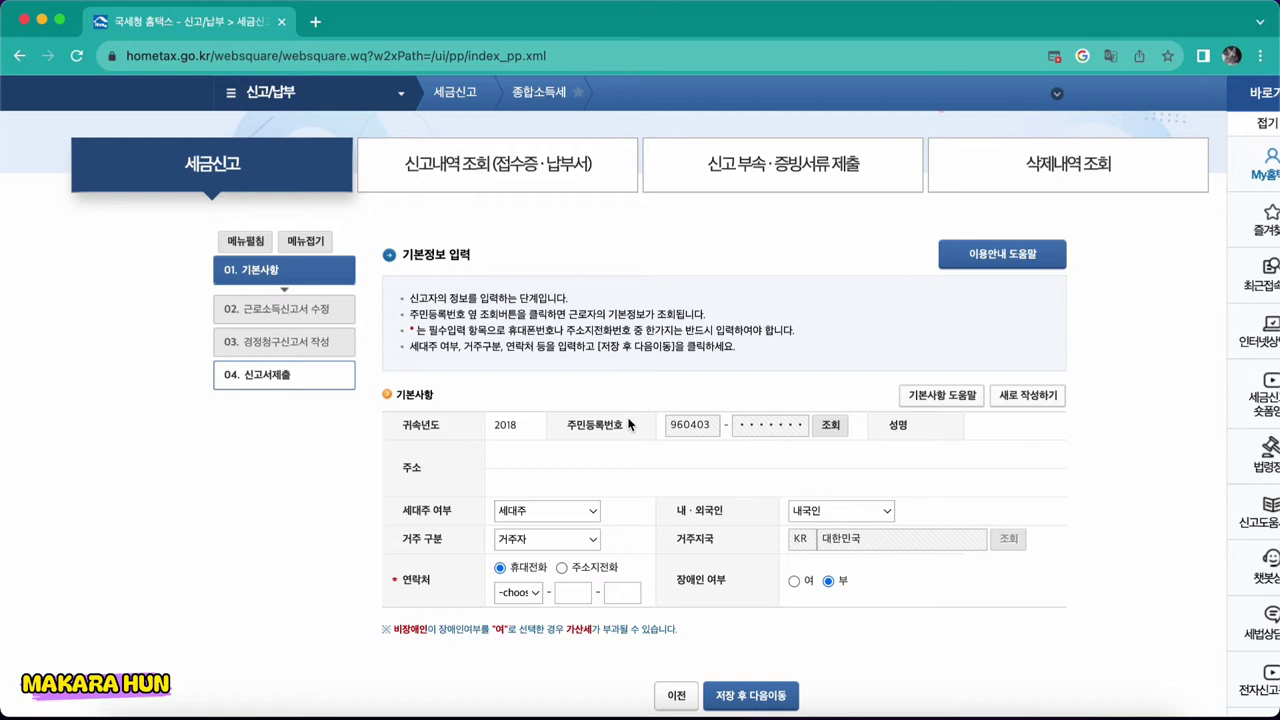
left_click(836, 428)
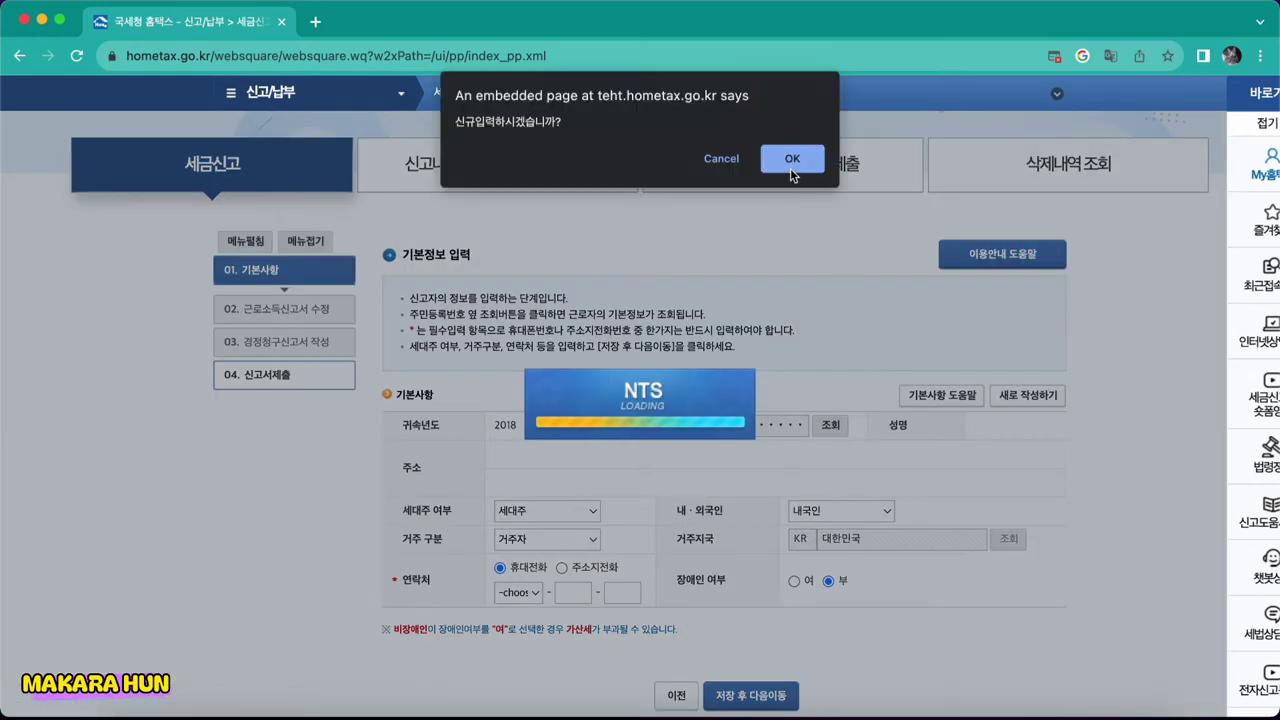
left_click(790, 166)
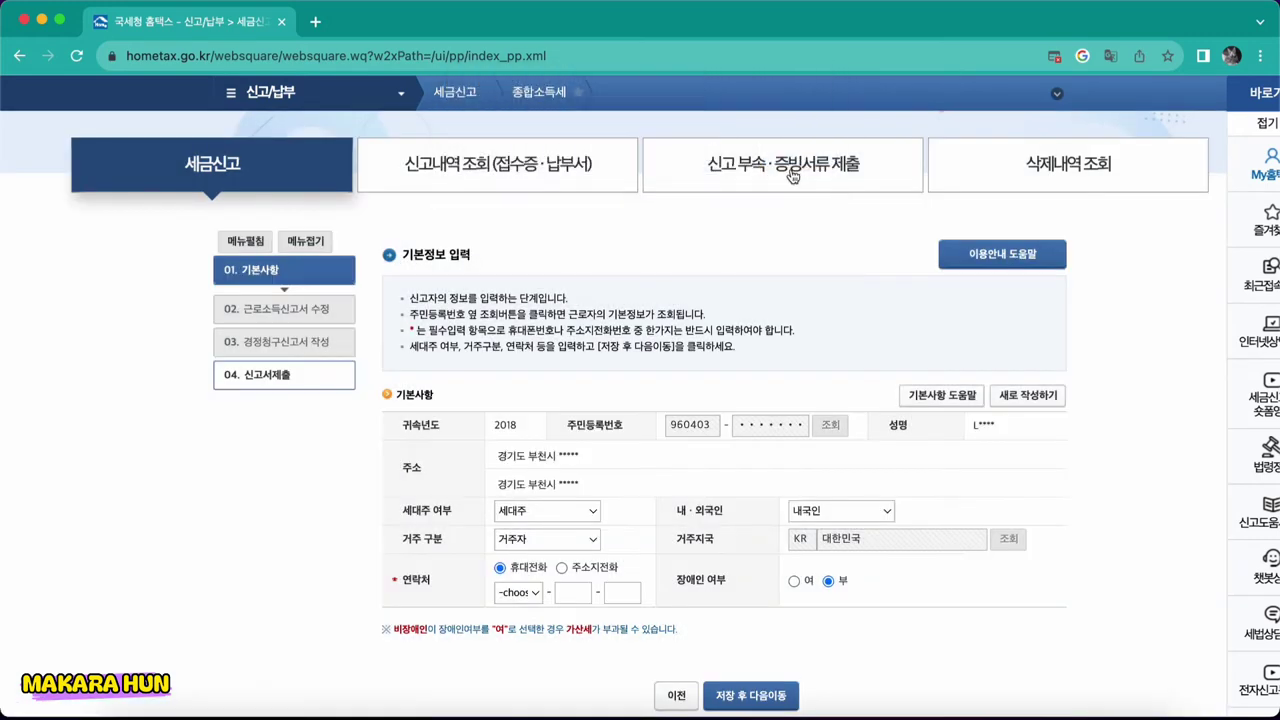
left_click(848, 510)
left_click(839, 527)
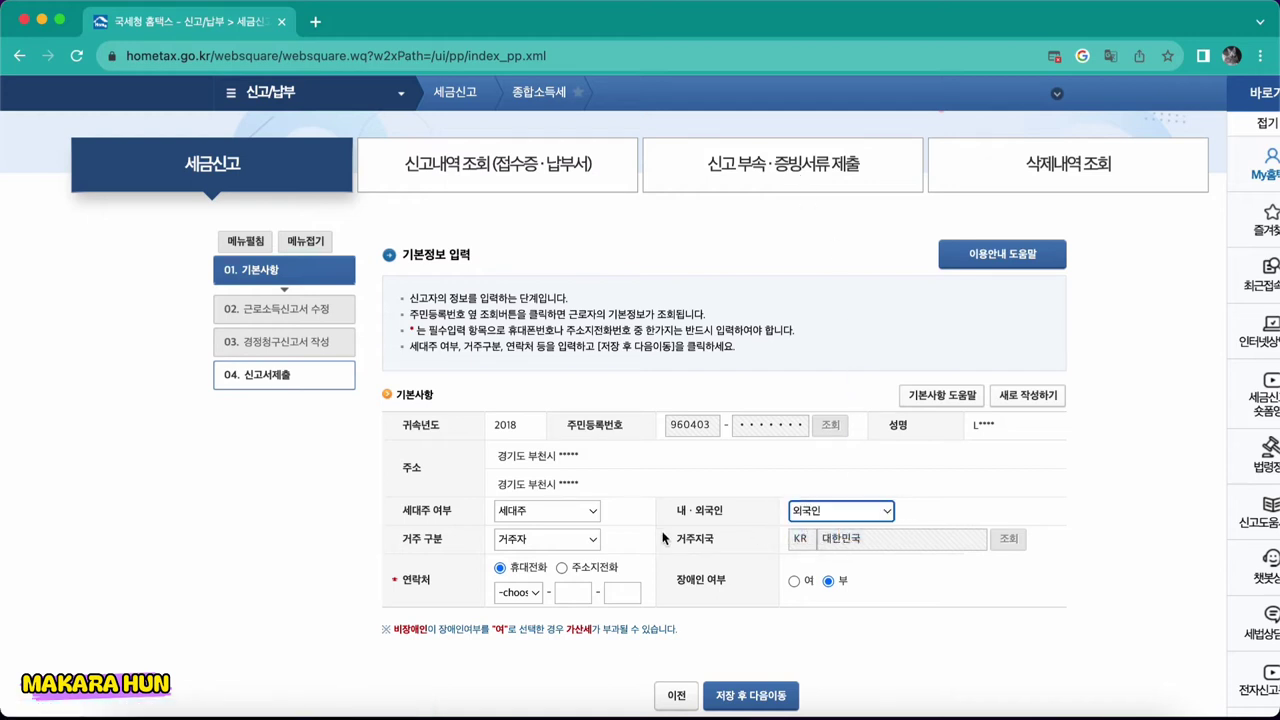
Enter the mobile contact number with prefix 010, then save and continue to the income correction.
left_click(519, 592)
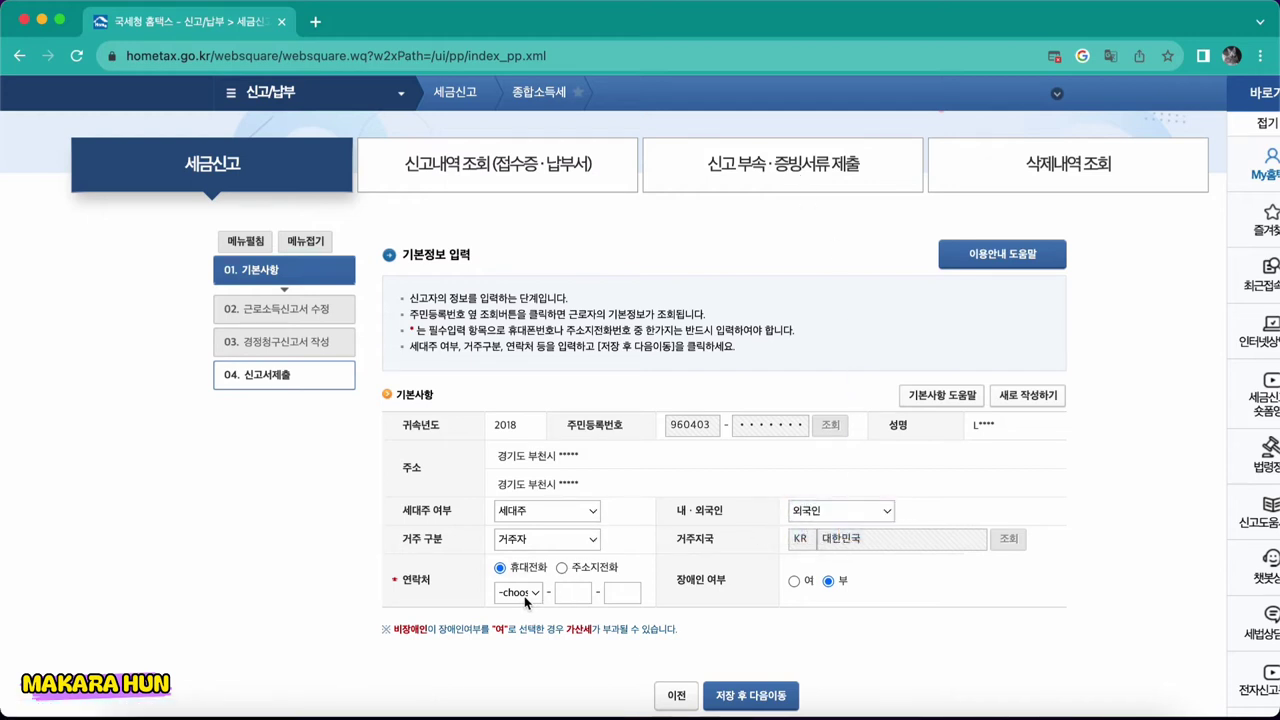
left_click(517, 611)
left_click(570, 596)
left_click(745, 704)
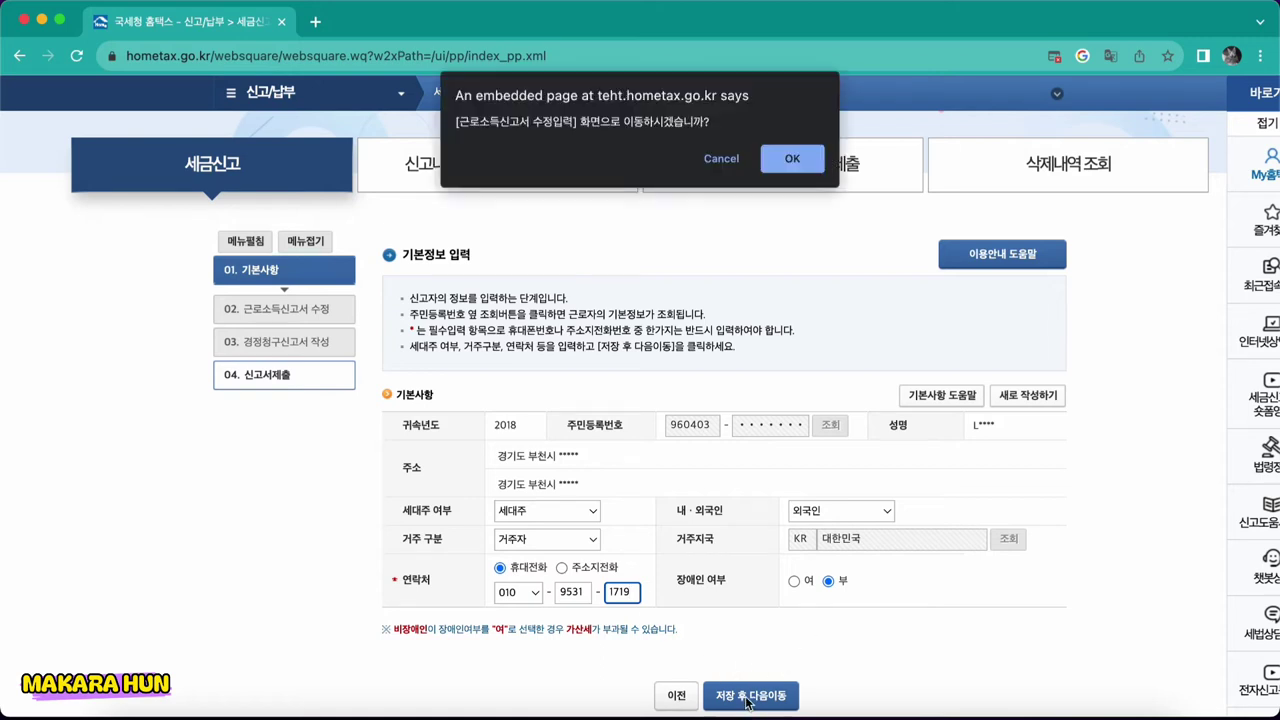
left_click(790, 155)
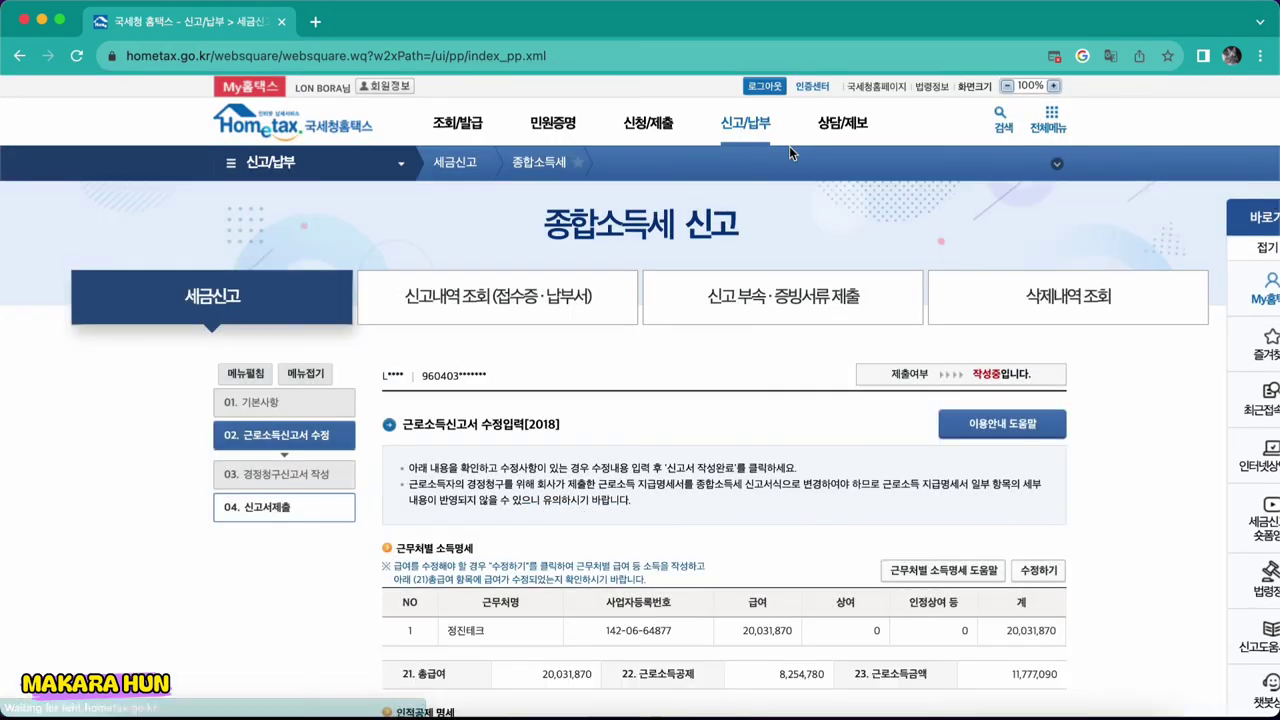
scroll(681, 403, "down", 5)
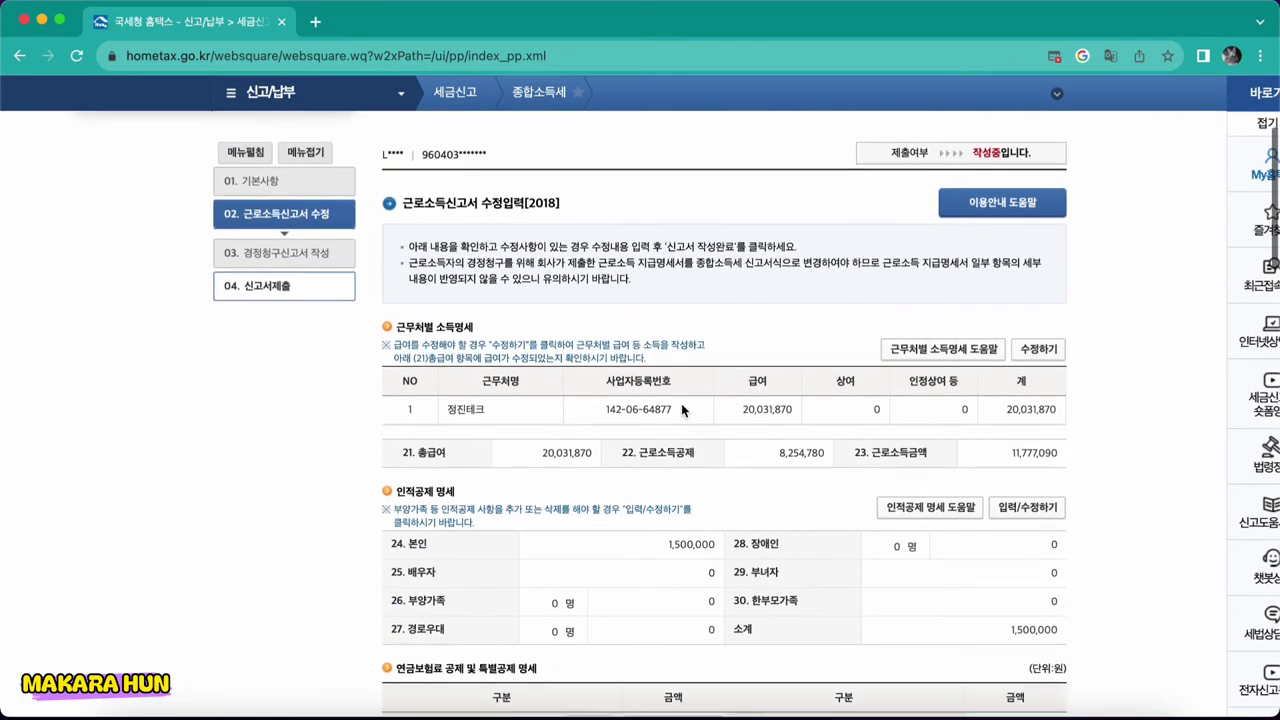
mouse_move(540, 450)
left_mouse_down()
mouse_move(615, 467)
mouse_move(593, 450)
left_mouse_up()
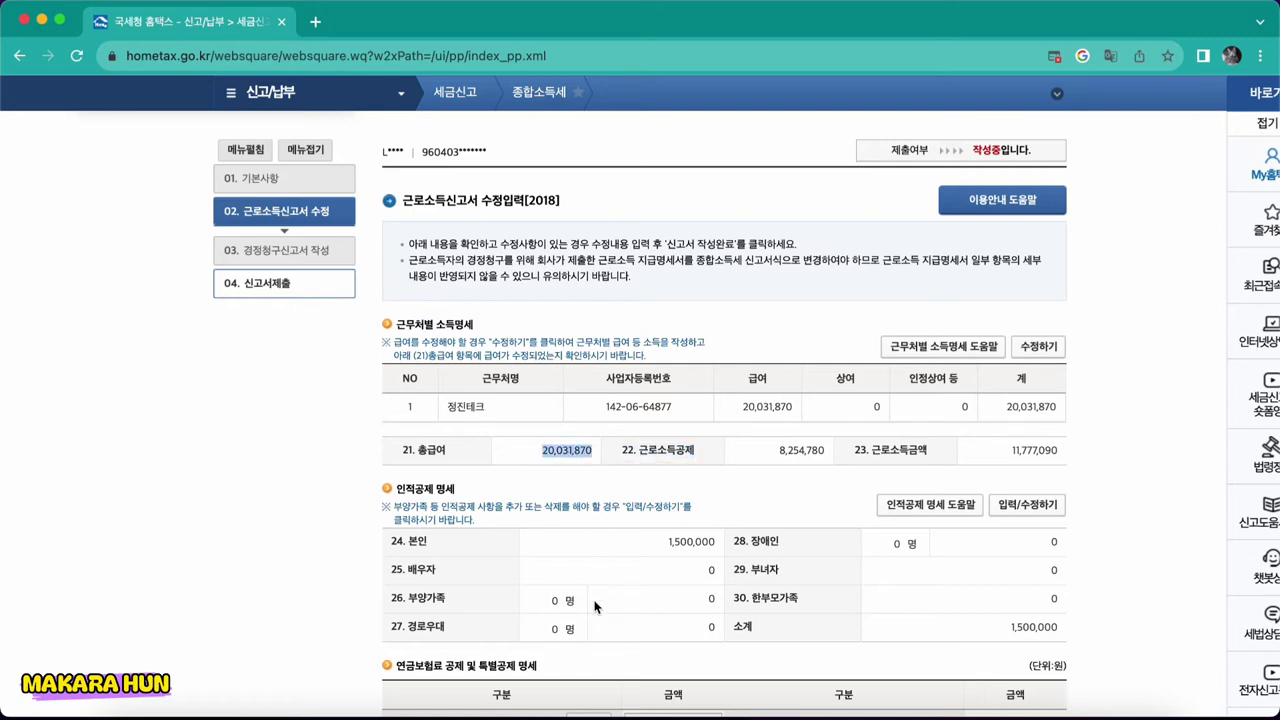
scroll(593, 600, "down", 1)
scroll(593, 607, "down", 5)
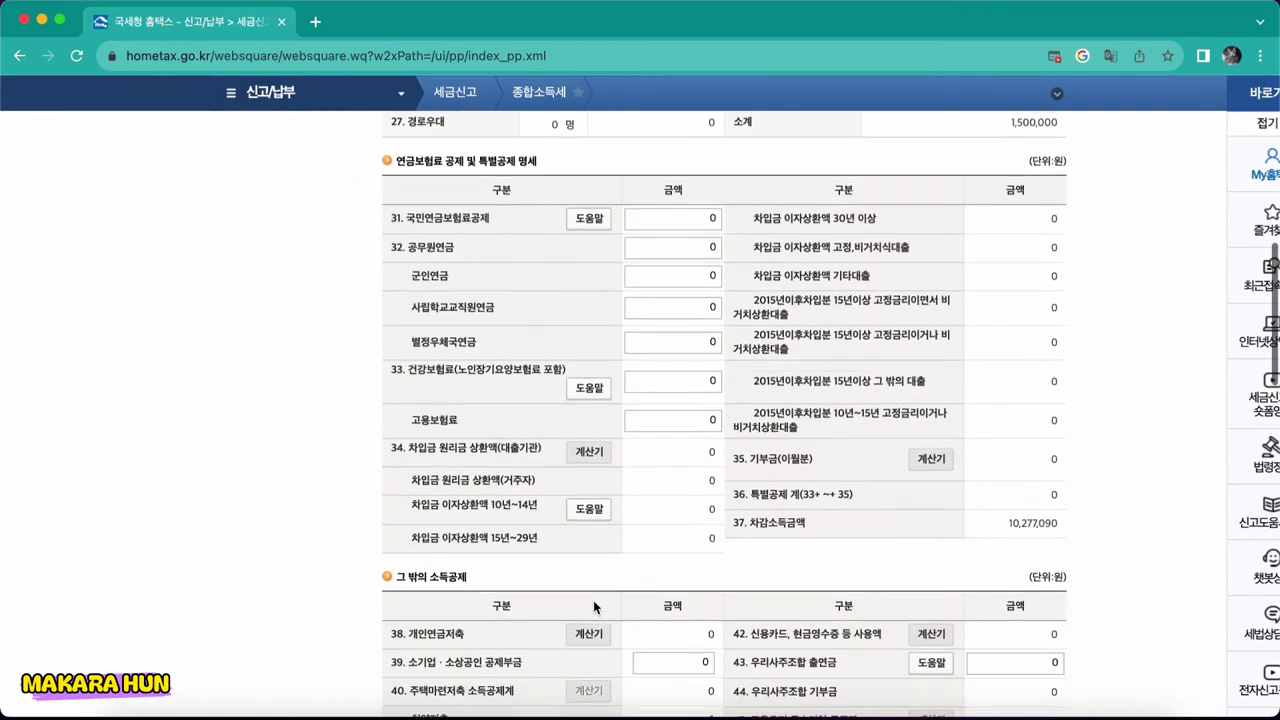
scroll(593, 607, "down", 3)
scroll(593, 607, "down", 3)
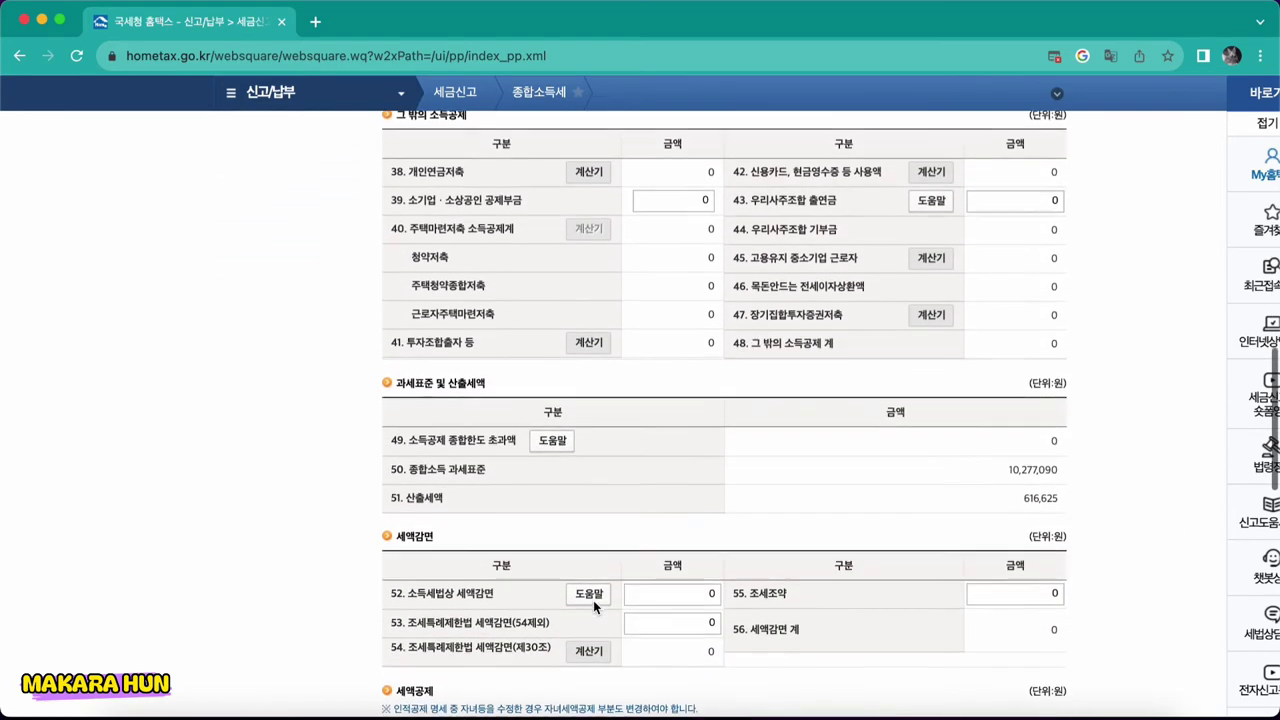
Enter 20,031,870 at line 52 and apply a 616,625 youth SME reduction at line 54 from 20,031,870 salary.
left_click(651, 595)
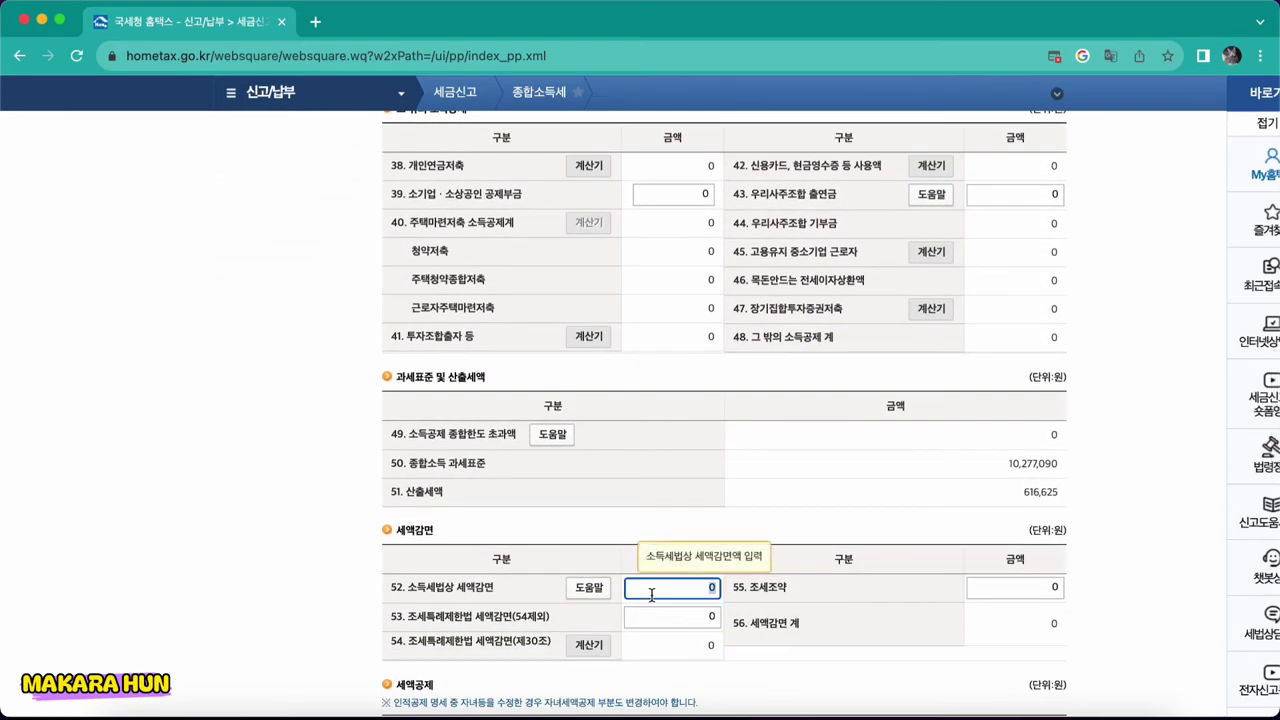
type("20031870")
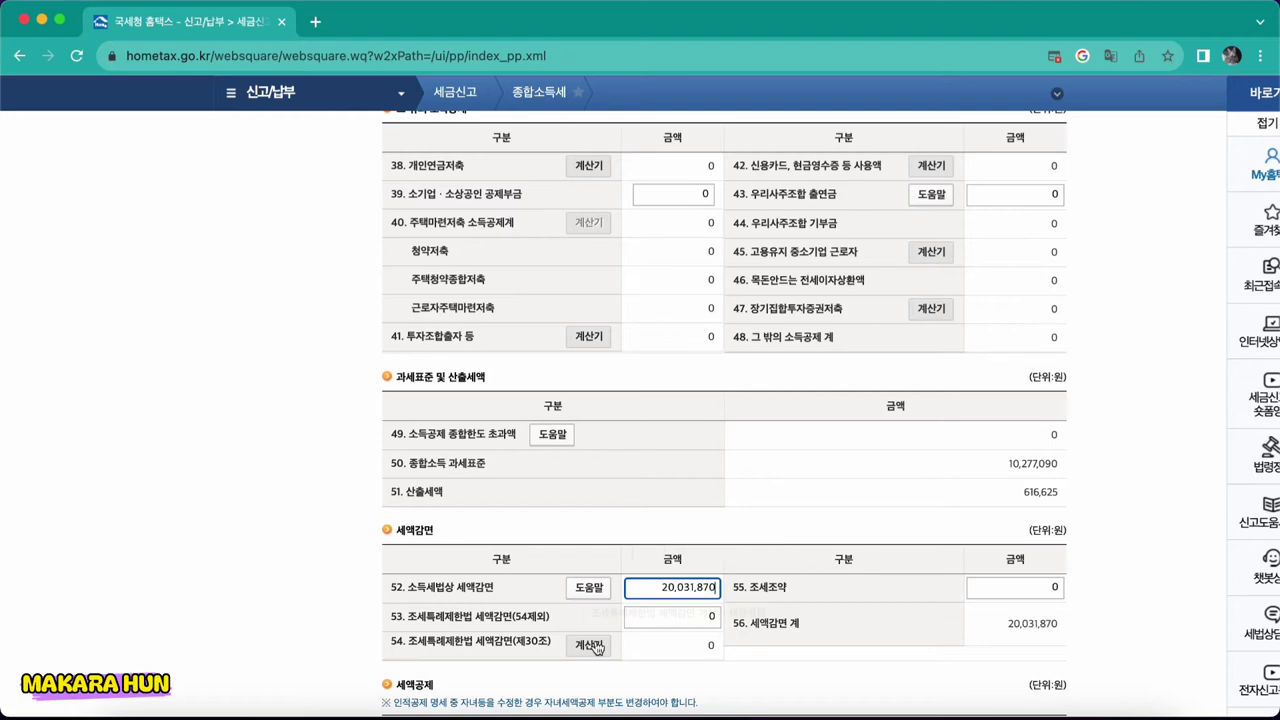
left_click(594, 645)
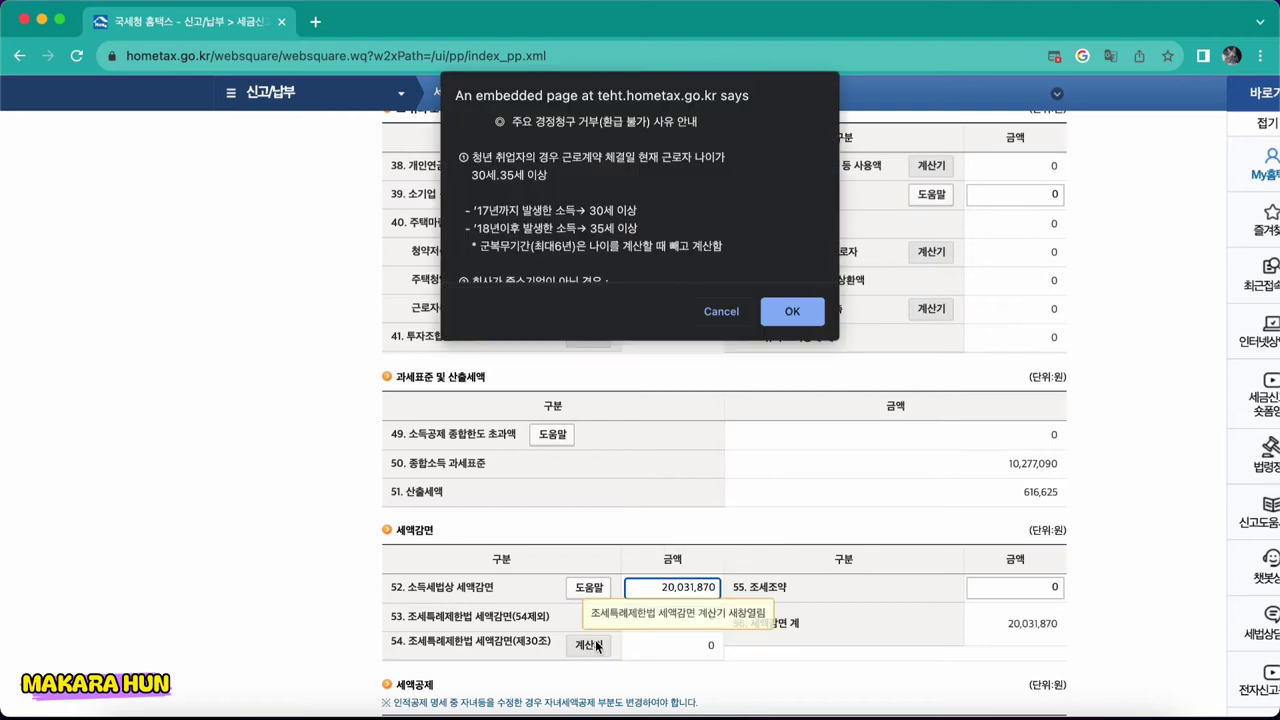
left_click(793, 311)
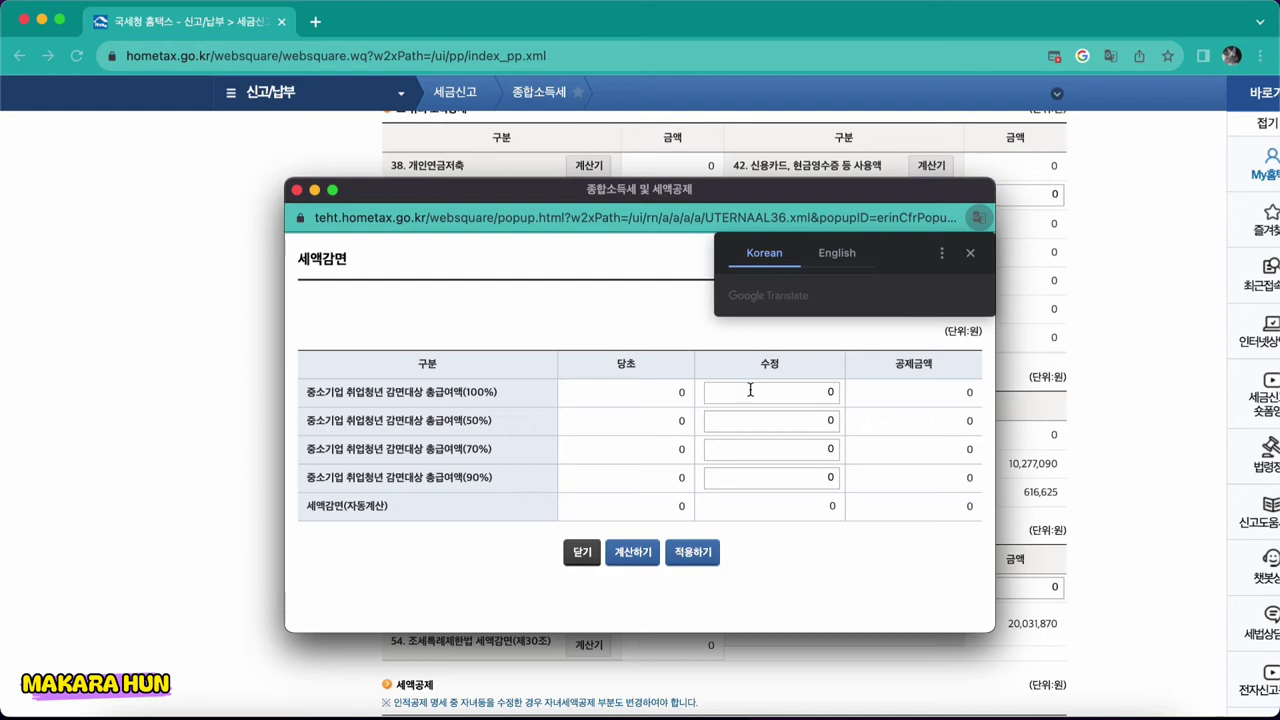
left_click(750, 391)
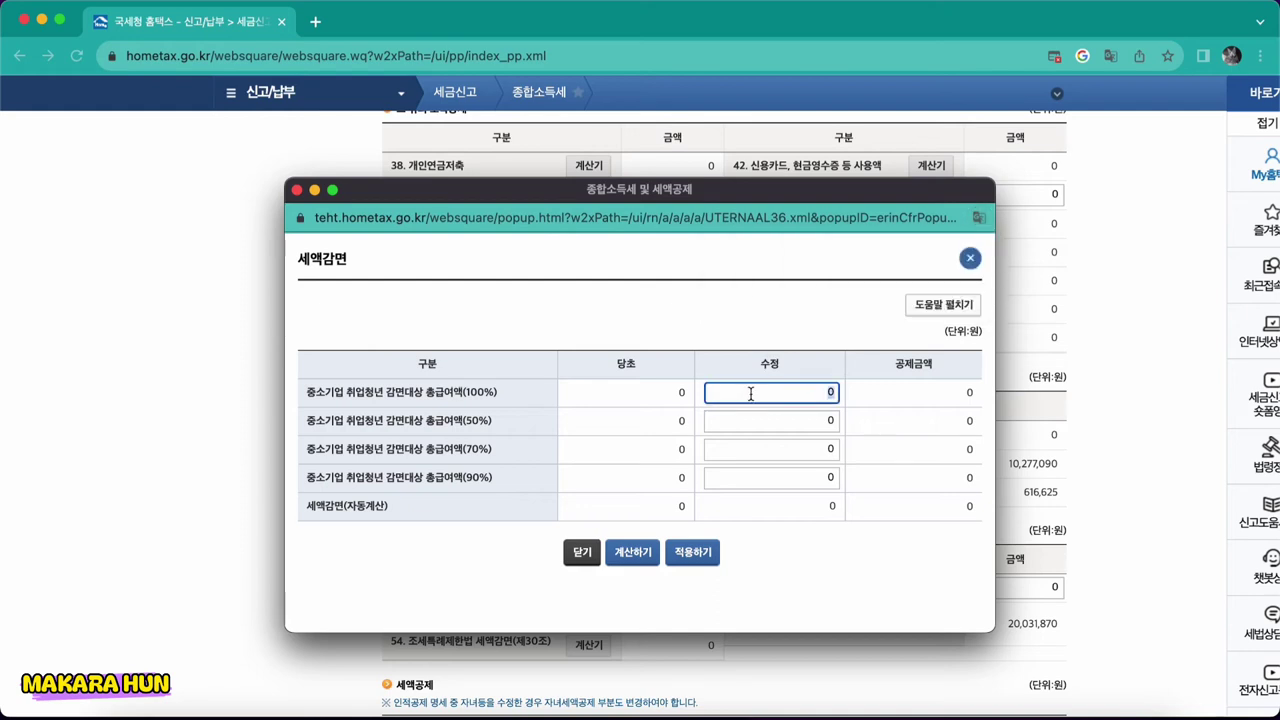
type("20031870")
left_click(629, 557)
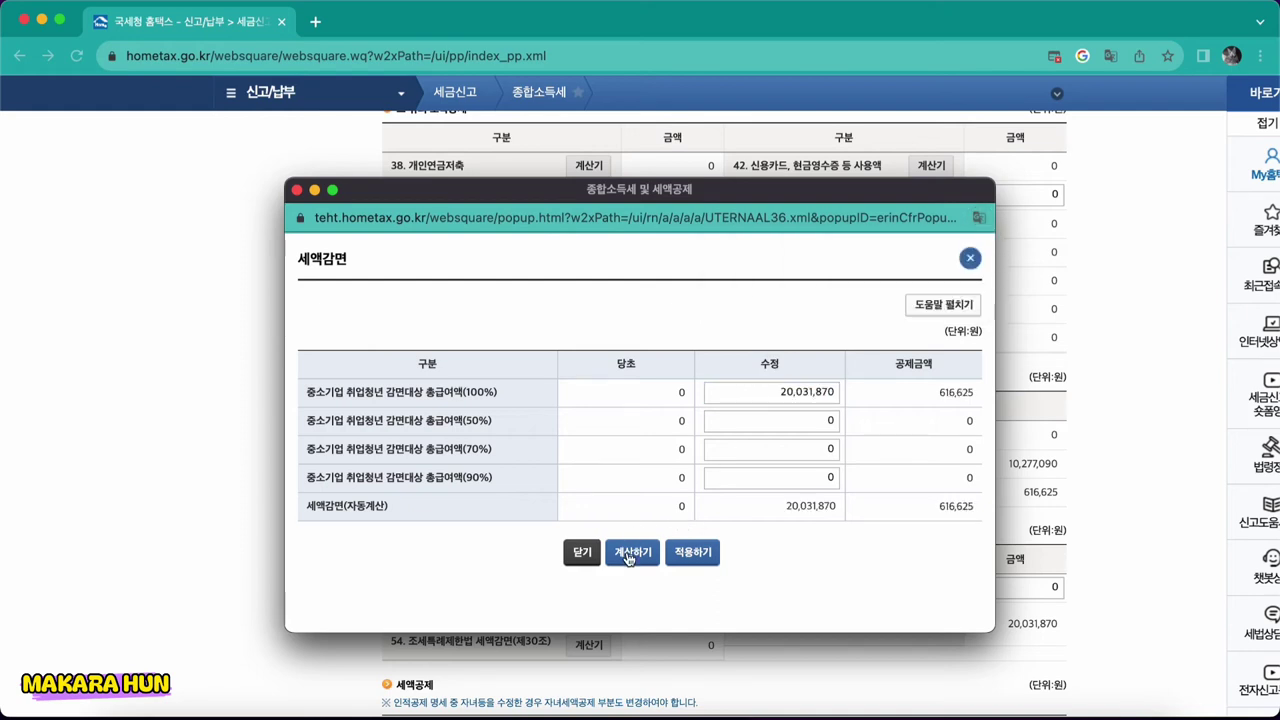
left_click(690, 556)
scroll(690, 556, "down", 2)
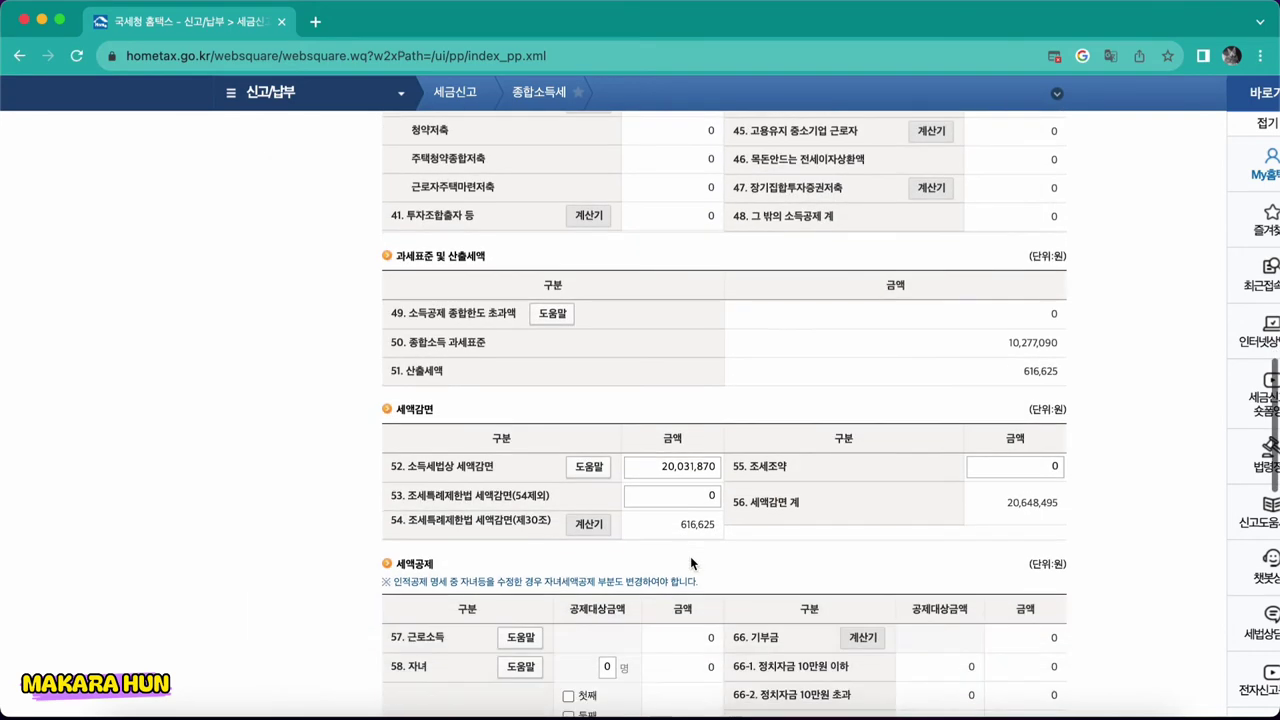
scroll(690, 556, "down", 3)
scroll(690, 556, "down", 1)
scroll(690, 563, "down", 2)
scroll(690, 563, "down", 1)
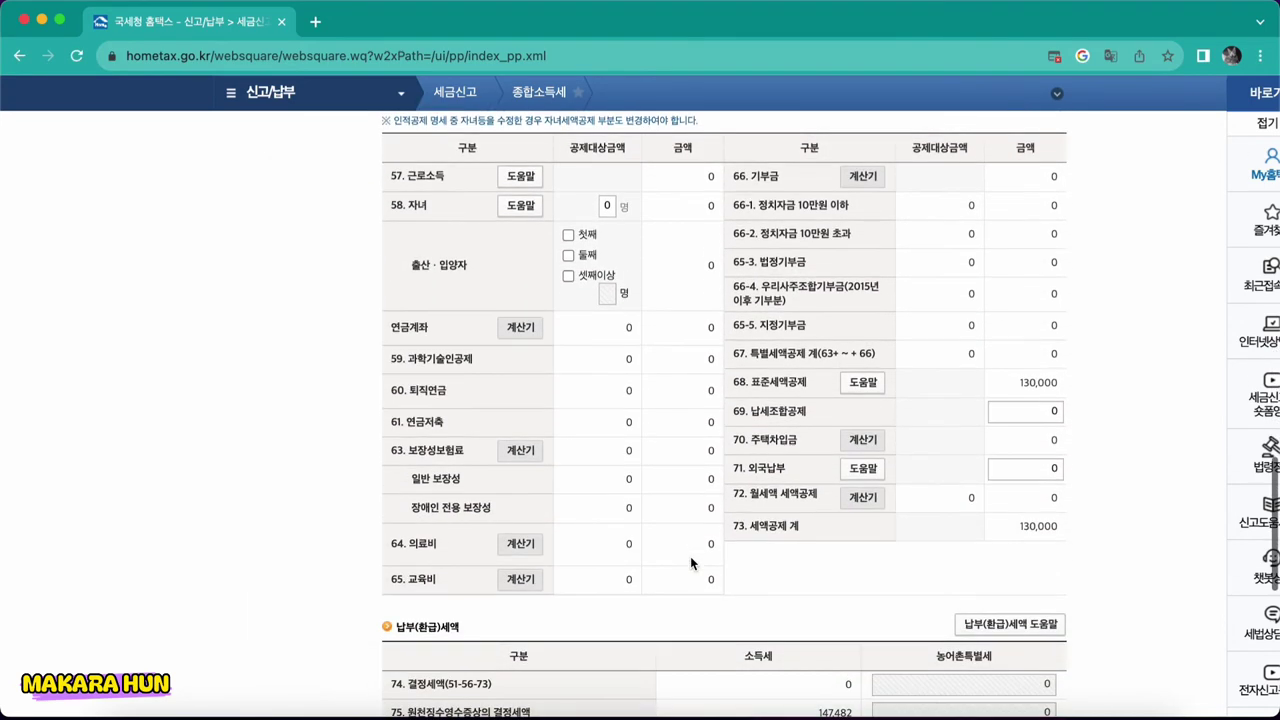
scroll(690, 563, "down", 2)
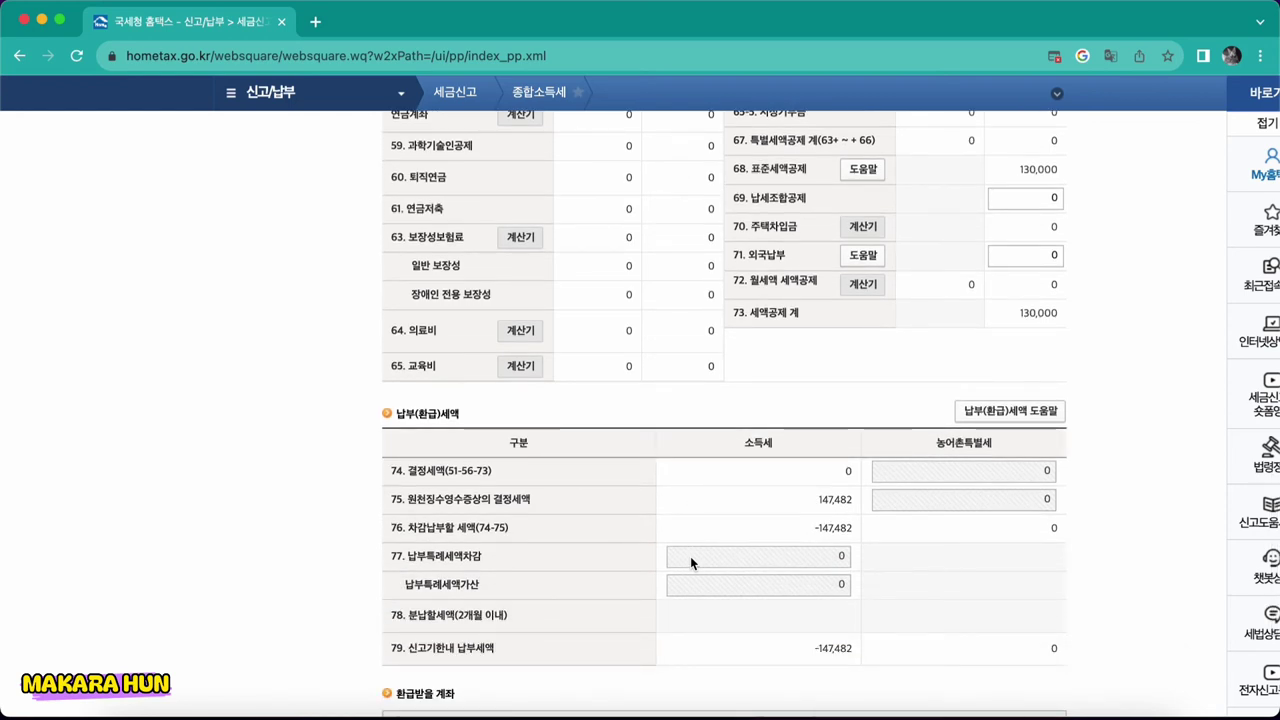
Choose 국민은행 as the refund bank and enter the refund account number.
scroll(690, 556, "down", 5)
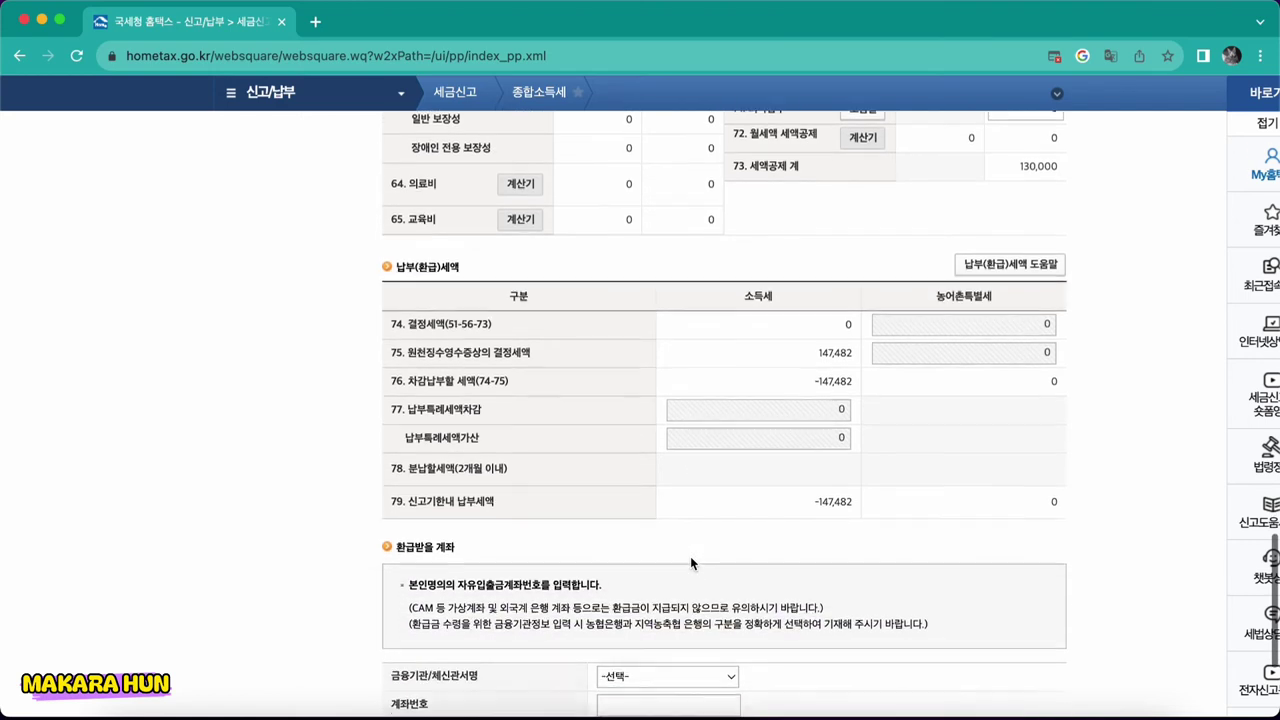
scroll(690, 556, "down", 2)
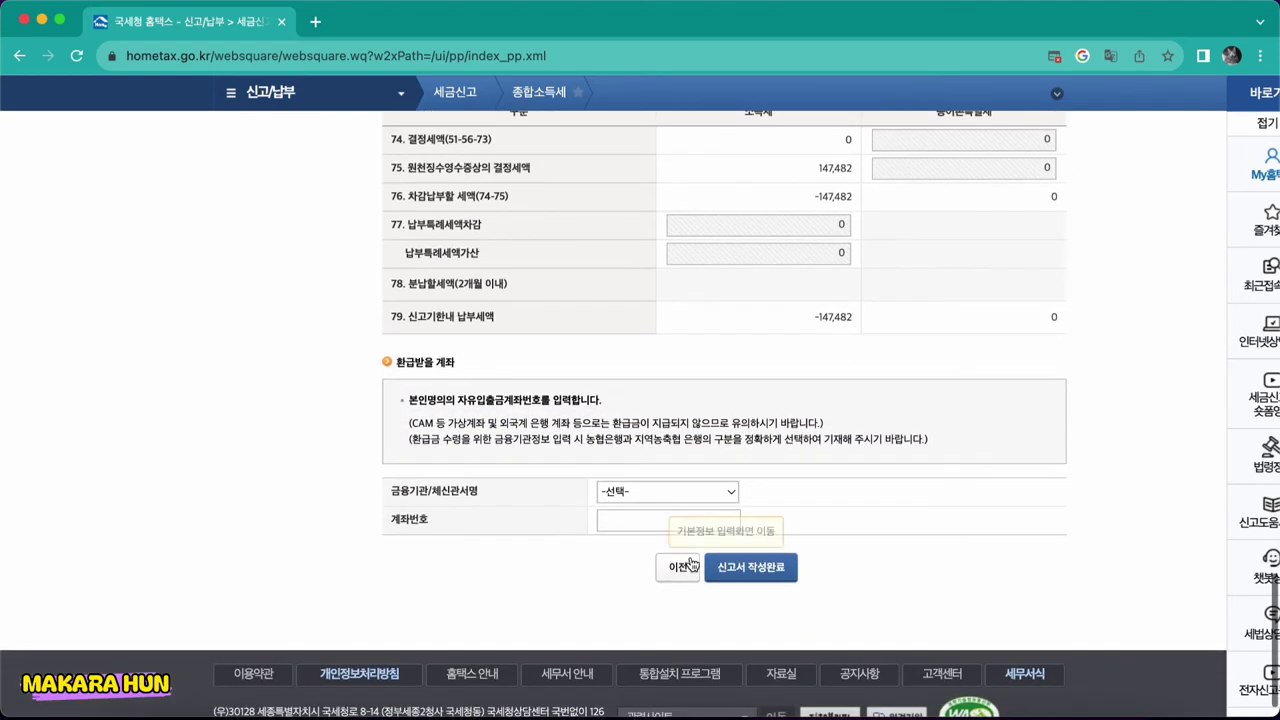
left_click(691, 497)
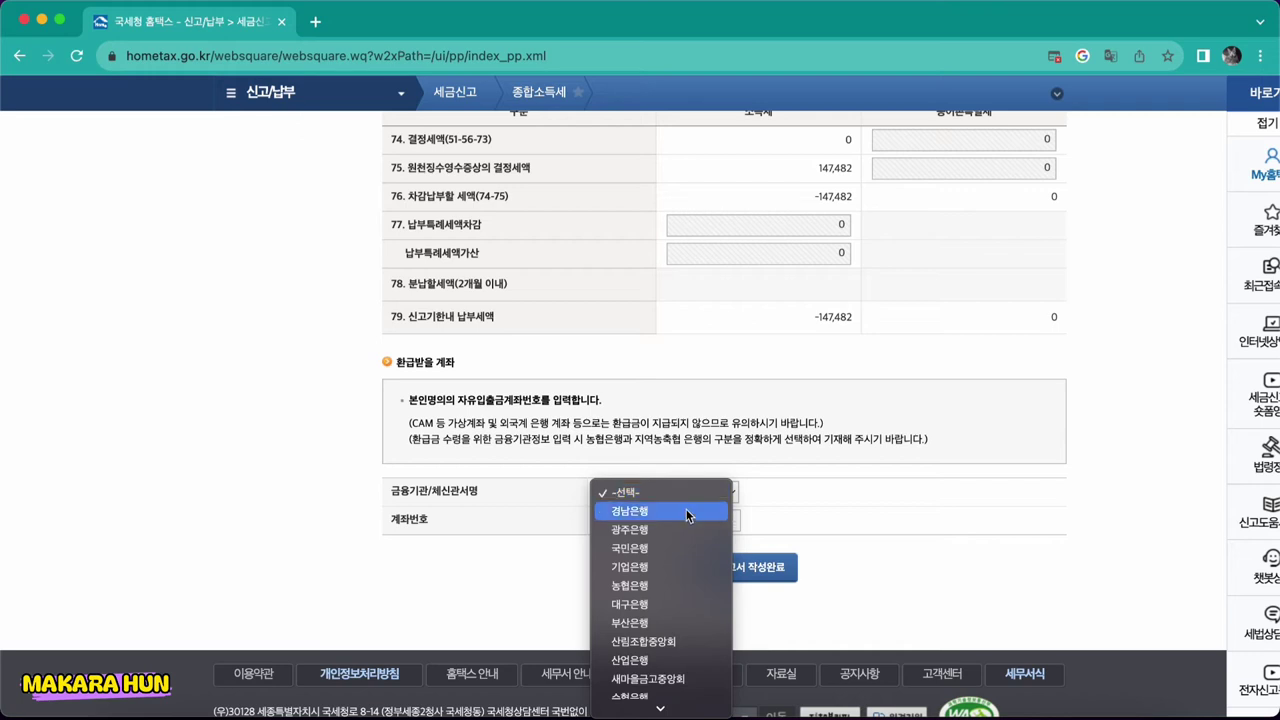
left_click(661, 549)
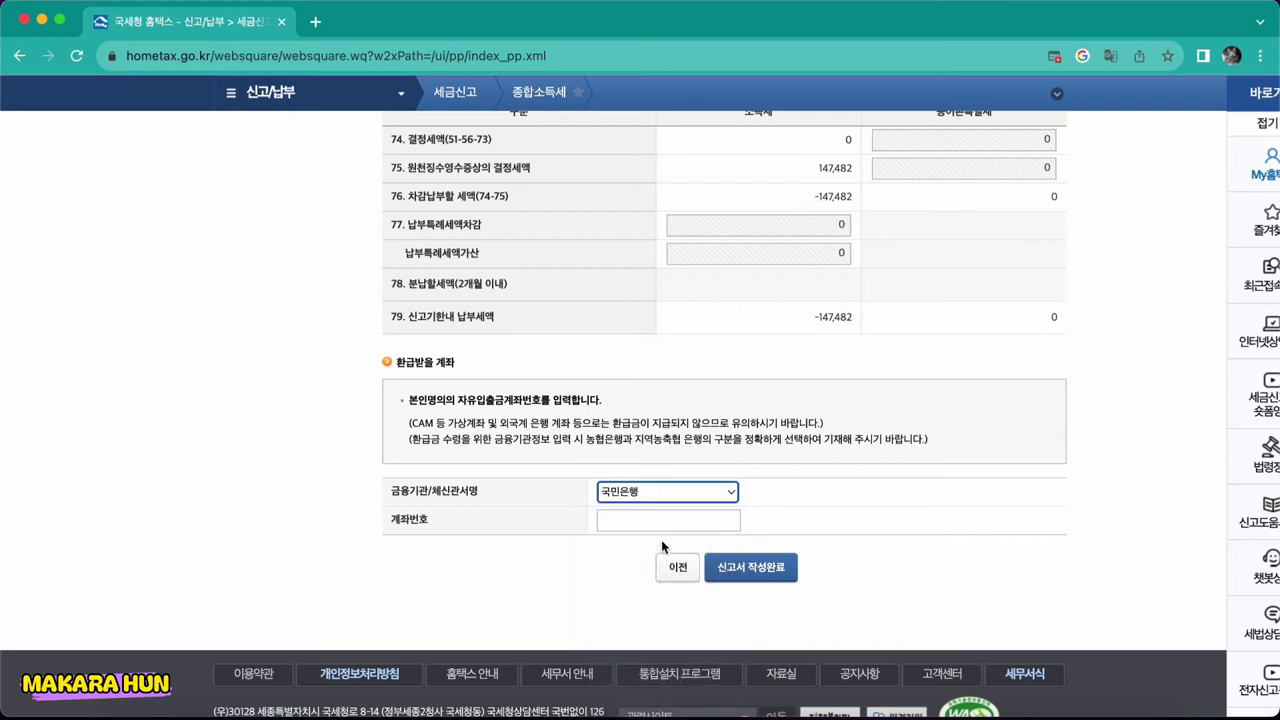
left_click(661, 520)
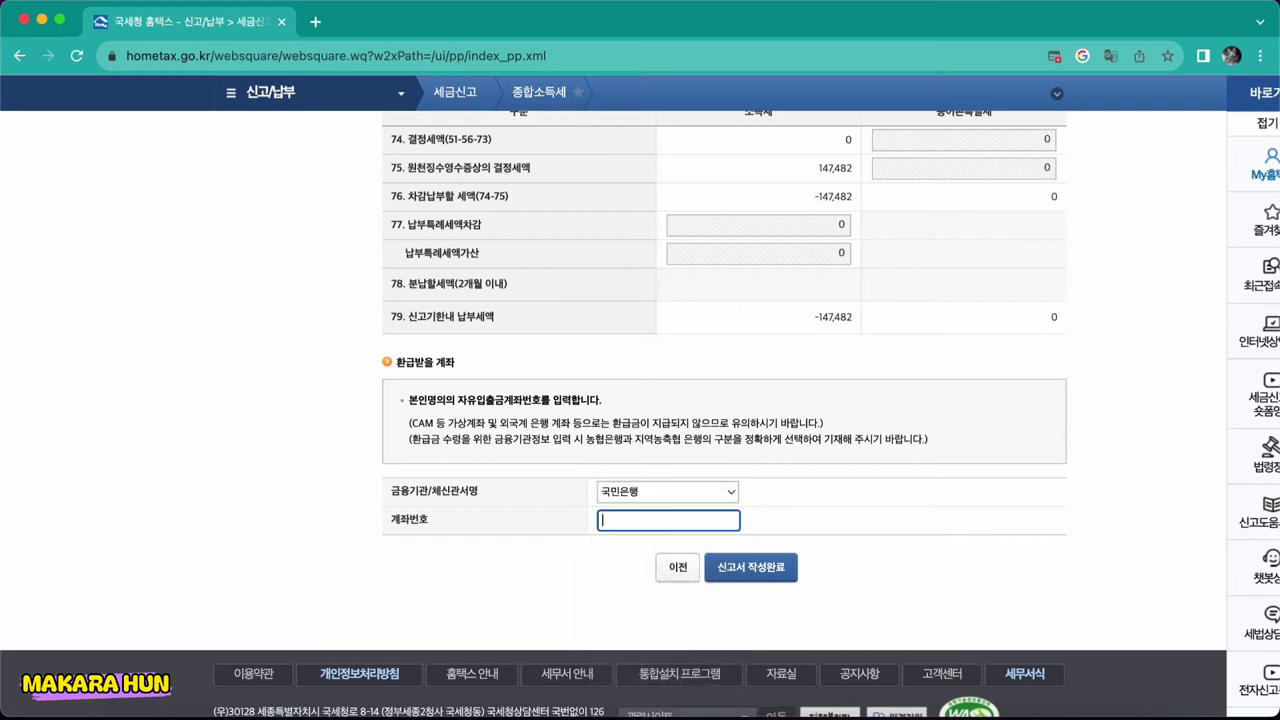
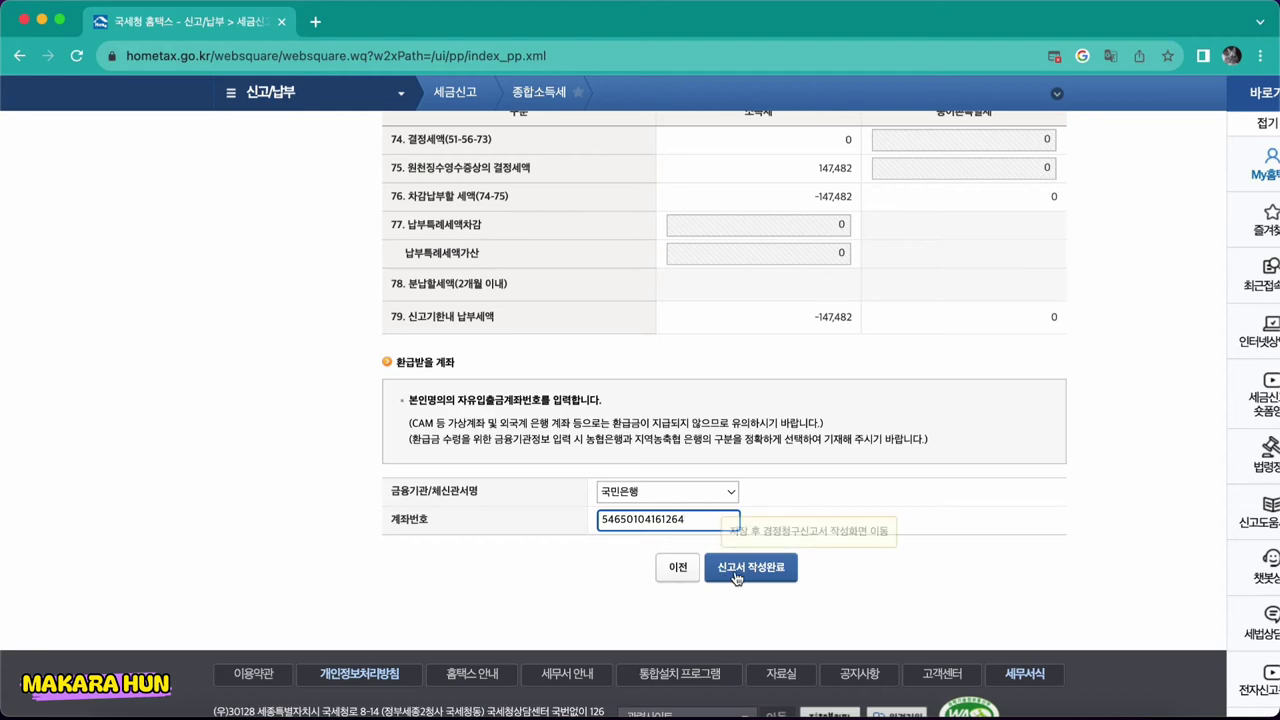
Finish the correction form, accepting the line 52 warning and the 147,400 won refund notice.
left_click(737, 577)
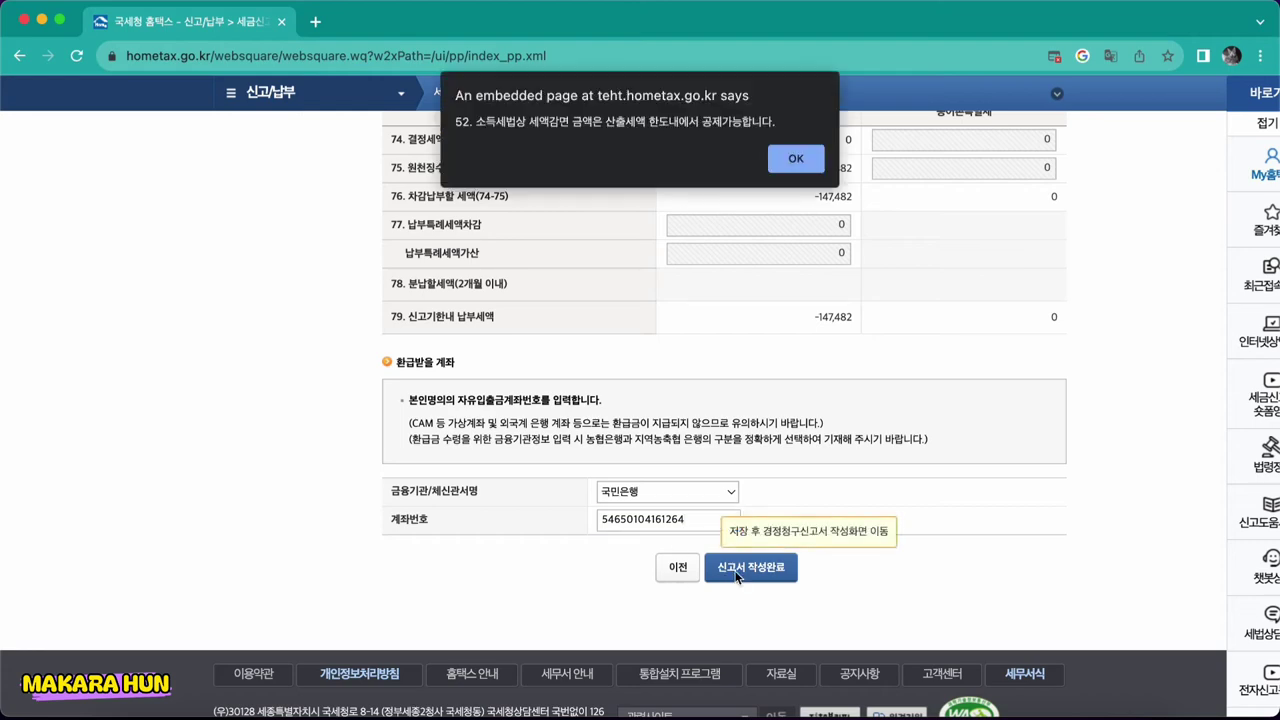
left_click(800, 160)
scroll(711, 430, "down", 2)
scroll(711, 430, "down", 4)
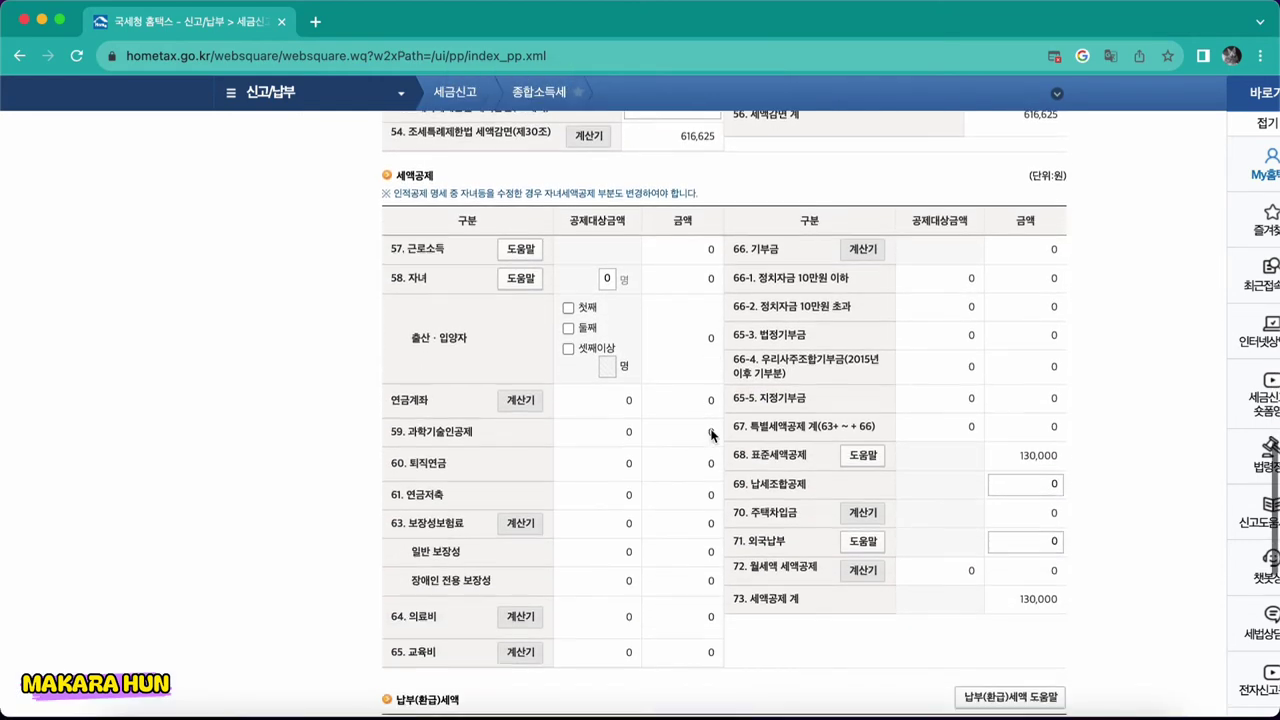
scroll(711, 430, "down", 10)
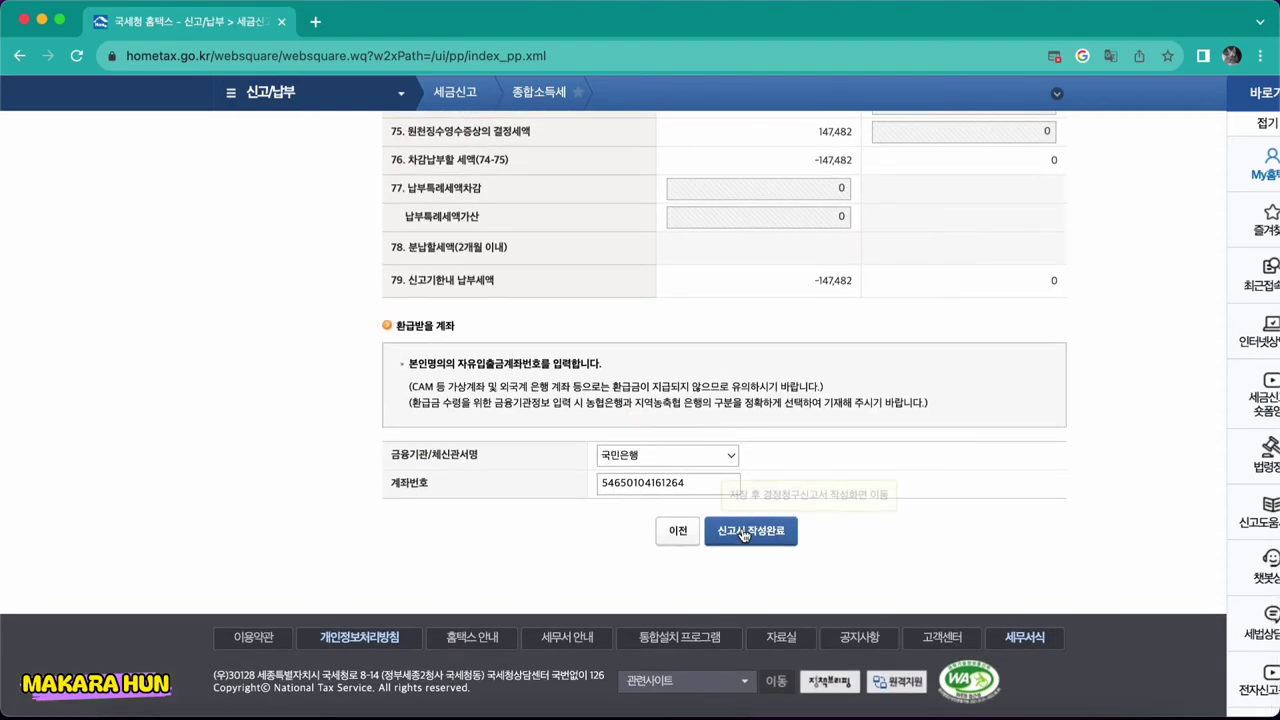
left_click(742, 530)
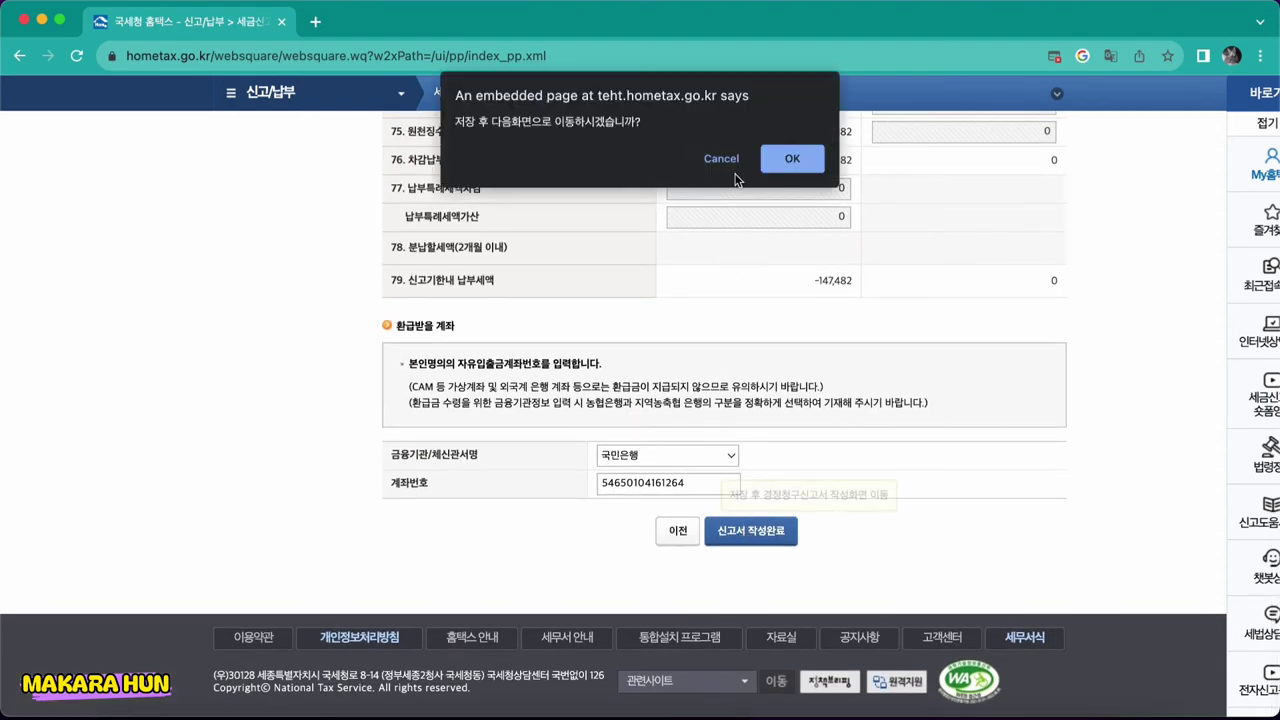
left_click(790, 165)
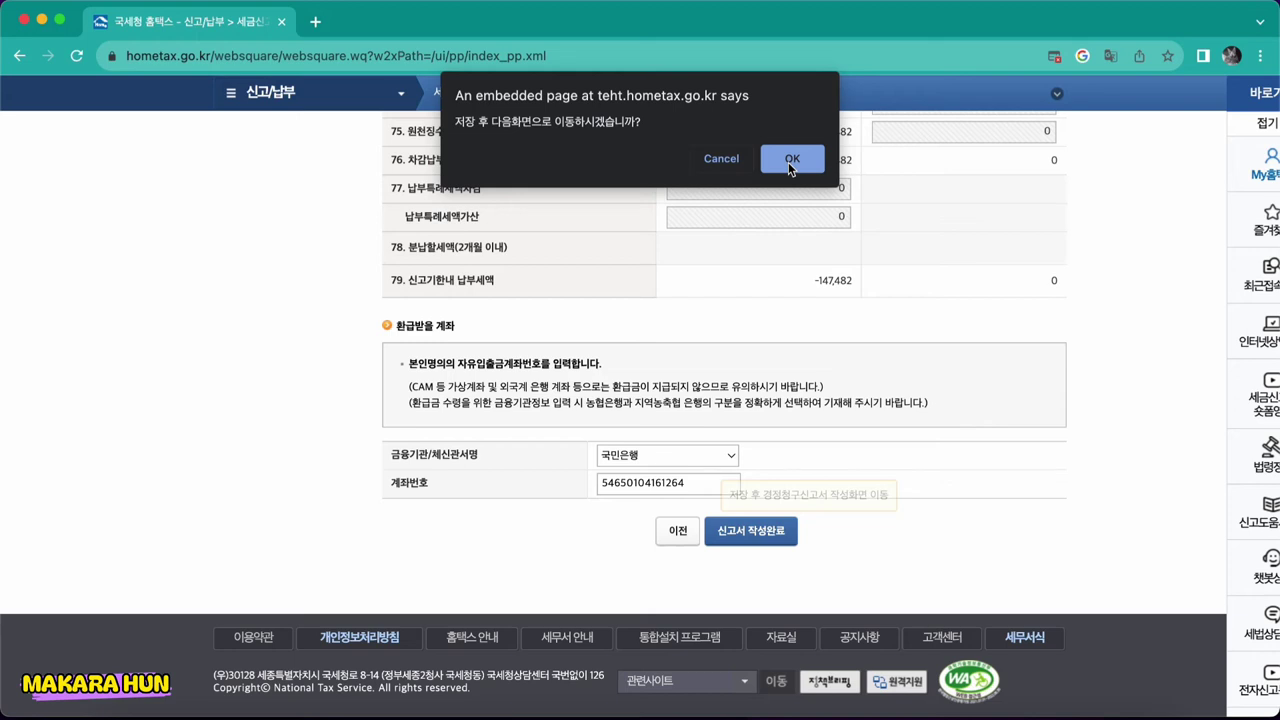
left_click(790, 162)
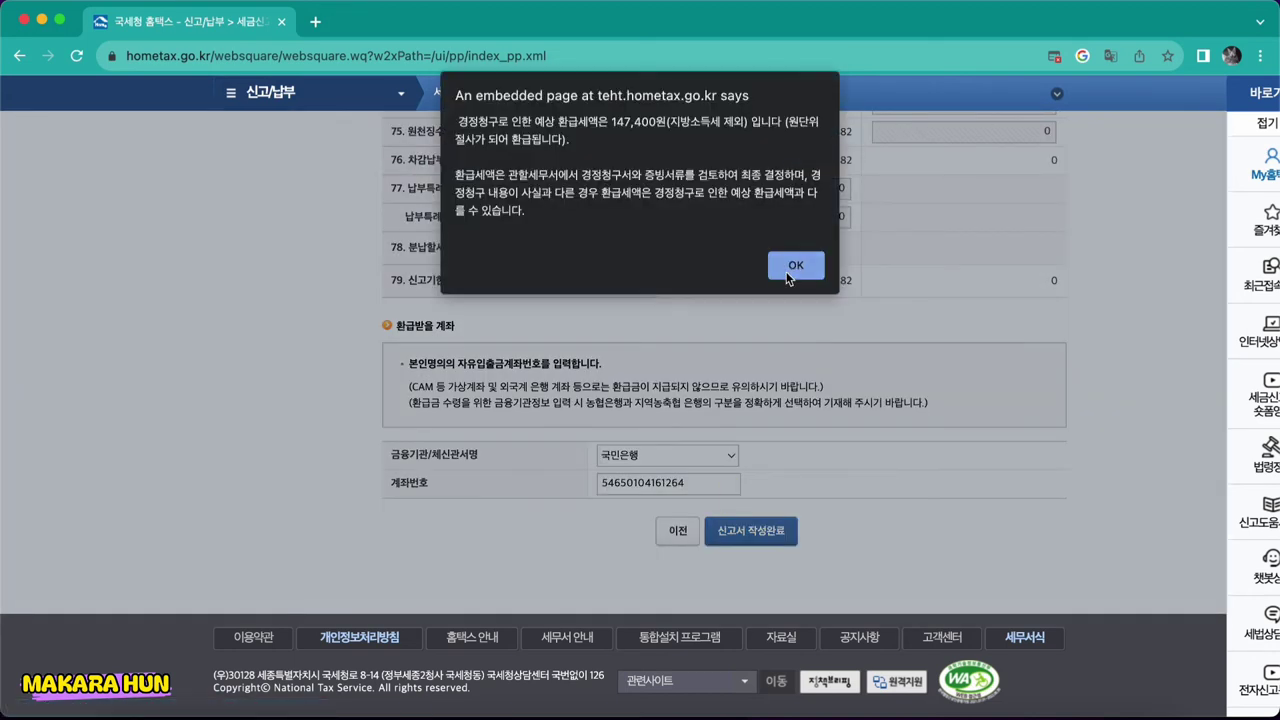
left_click(786, 270)
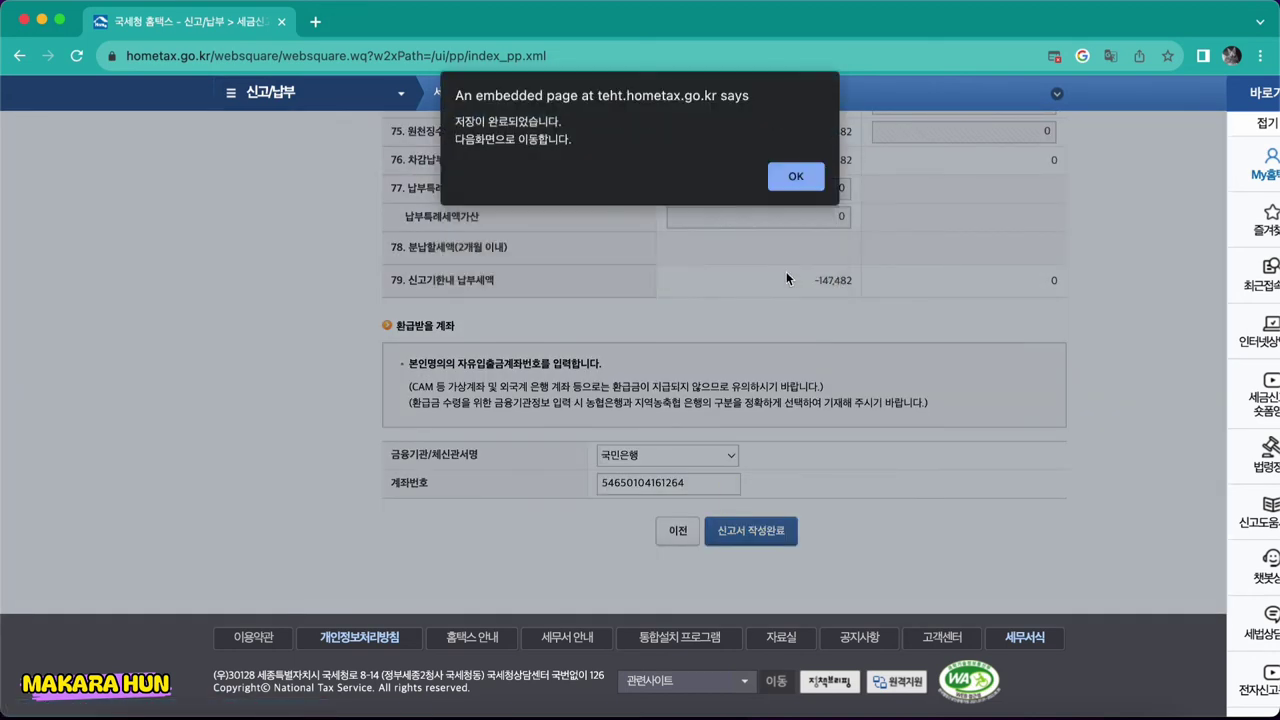
left_click(803, 184)
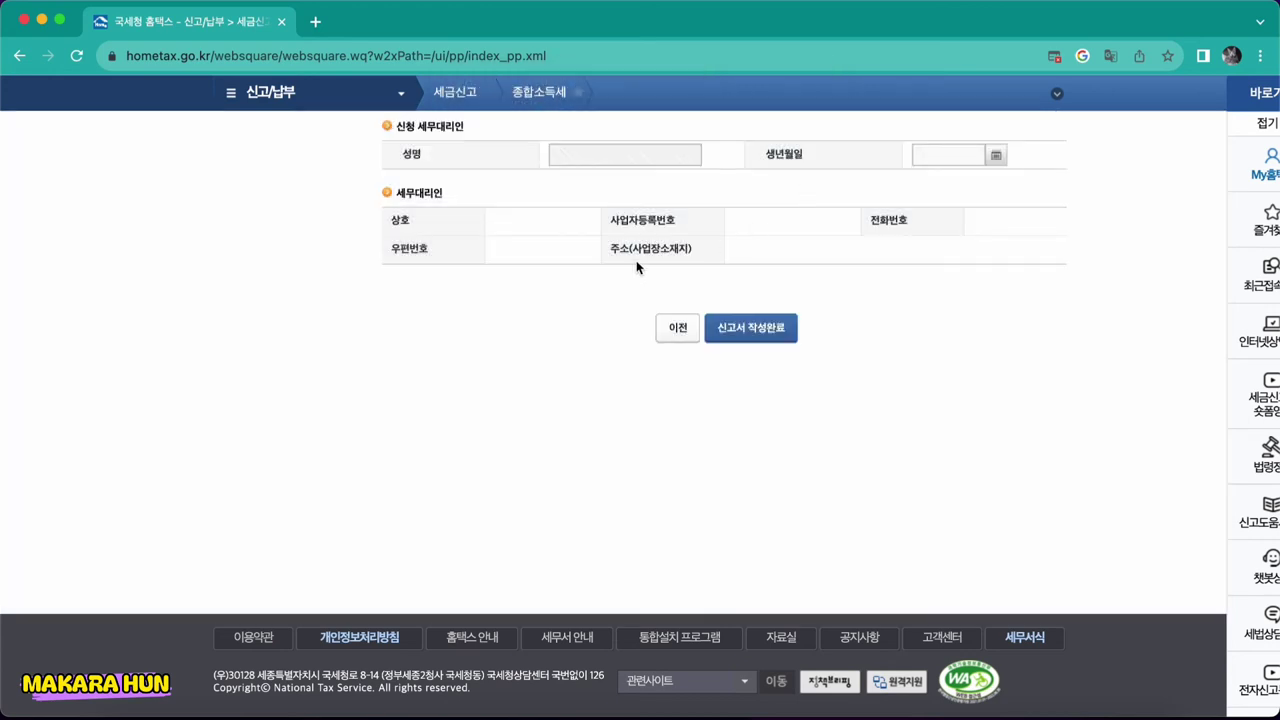
Set the claim reason to 세액감면 - 중소기업 취업청년에 대한 소득세 감면.
scroll(636, 264, "up", 3)
scroll(636, 266, "up", 1)
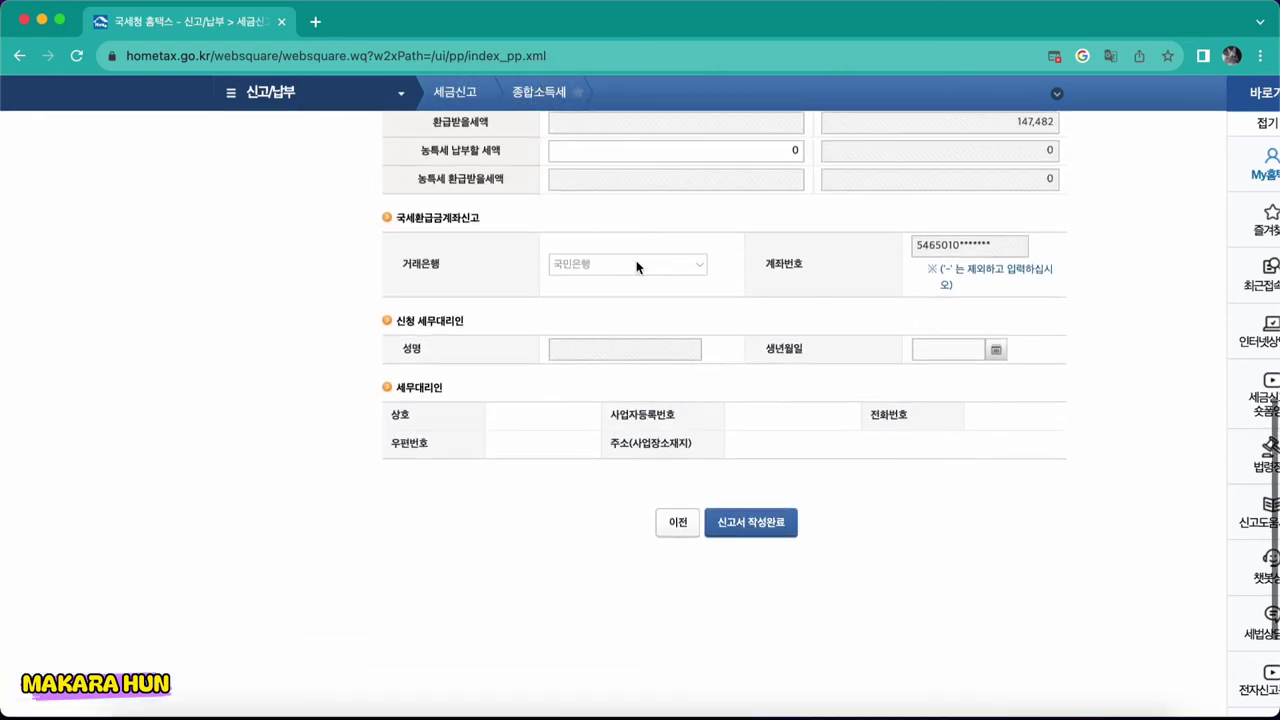
scroll(636, 266, "up", 5)
scroll(636, 265, "up", 2)
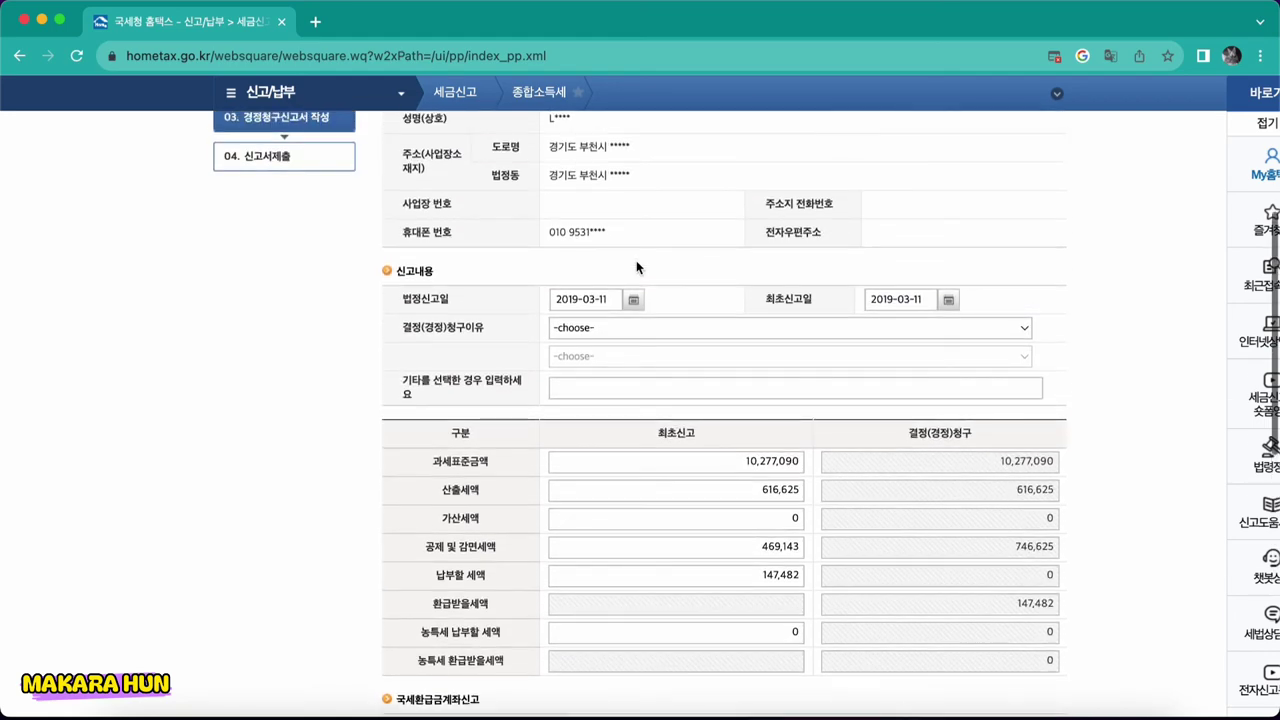
scroll(636, 265, "up", 1)
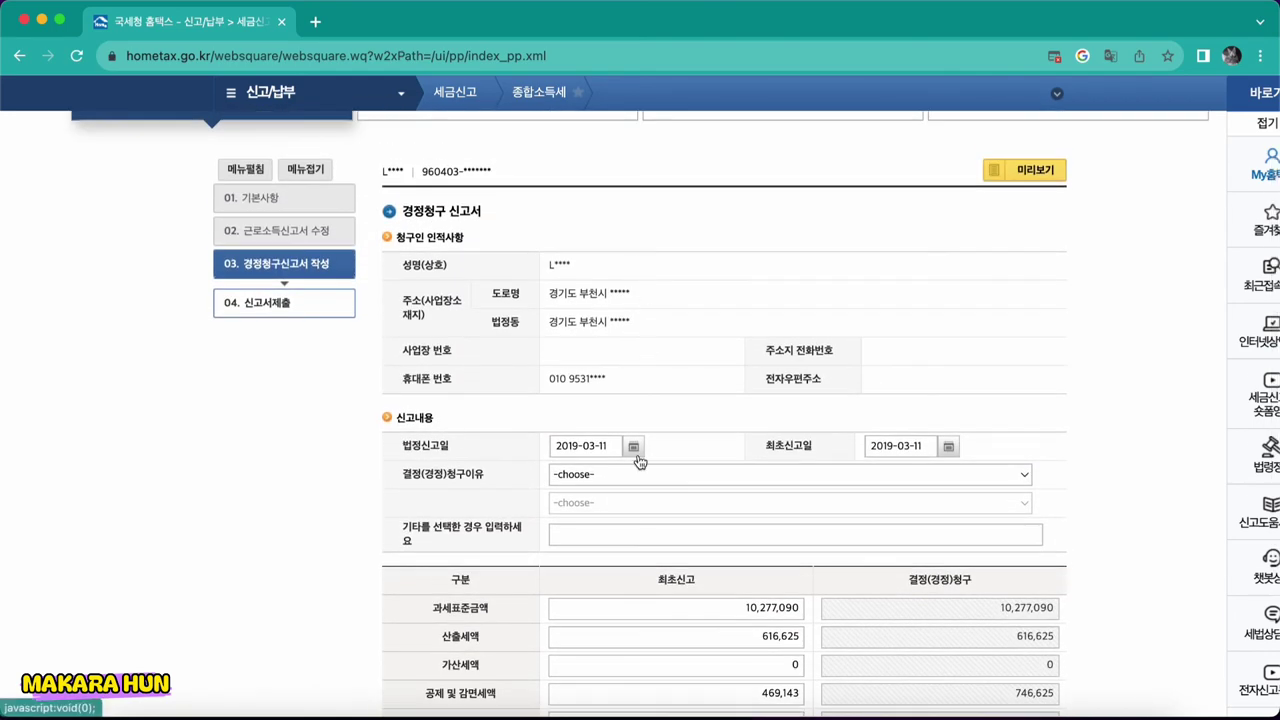
left_click(659, 484)
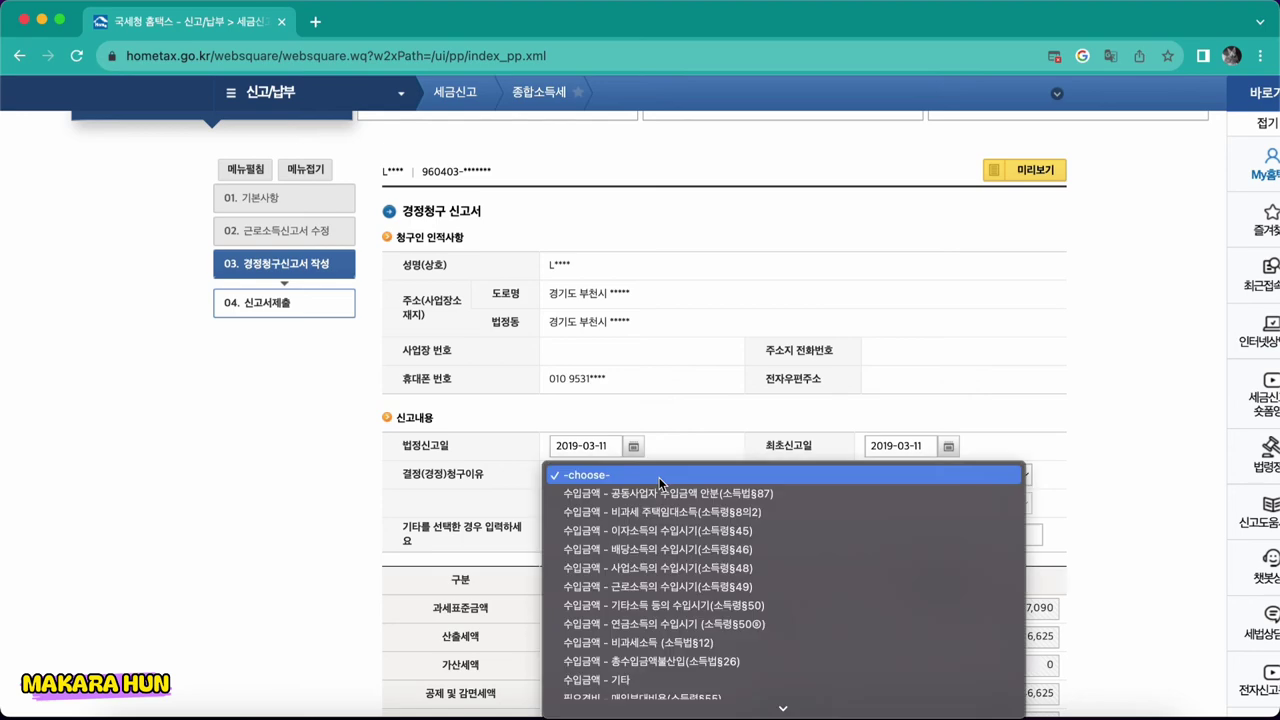
scroll(626, 606, "down", 5)
scroll(626, 606, "down", 1)
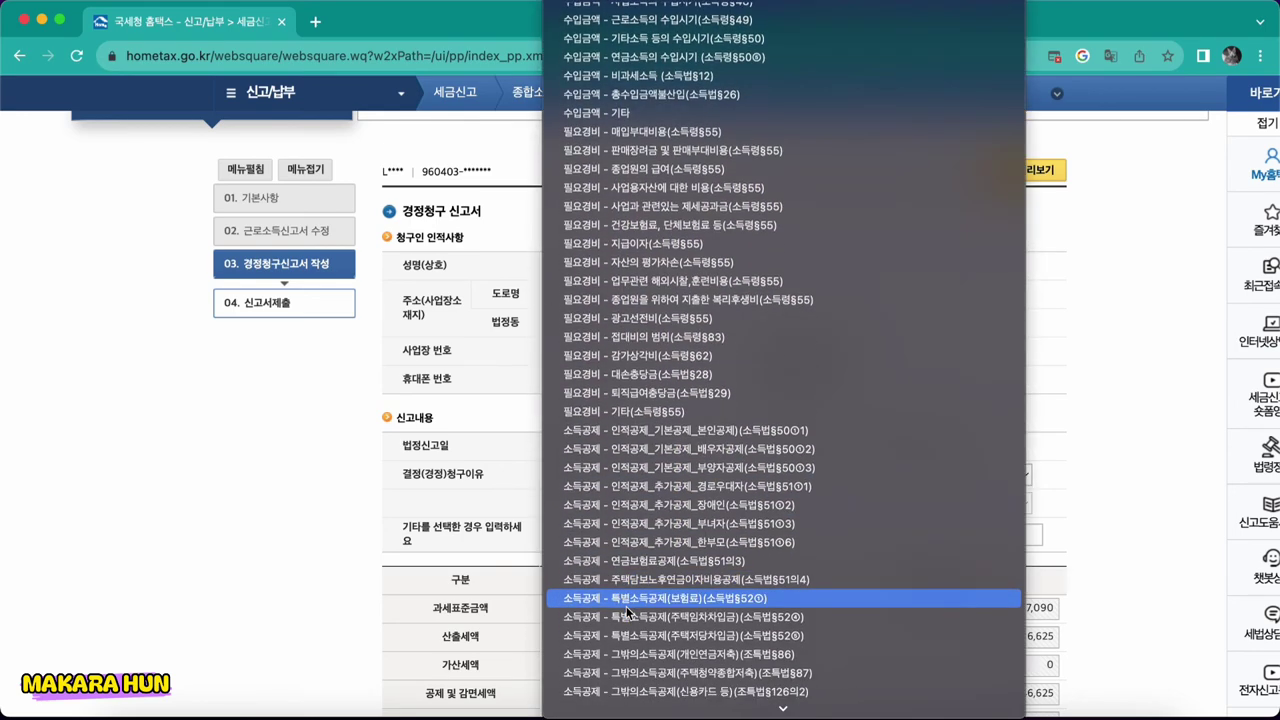
scroll(626, 606, "down", 3)
scroll(626, 606, "down", 3)
scroll(626, 606, "down", 1)
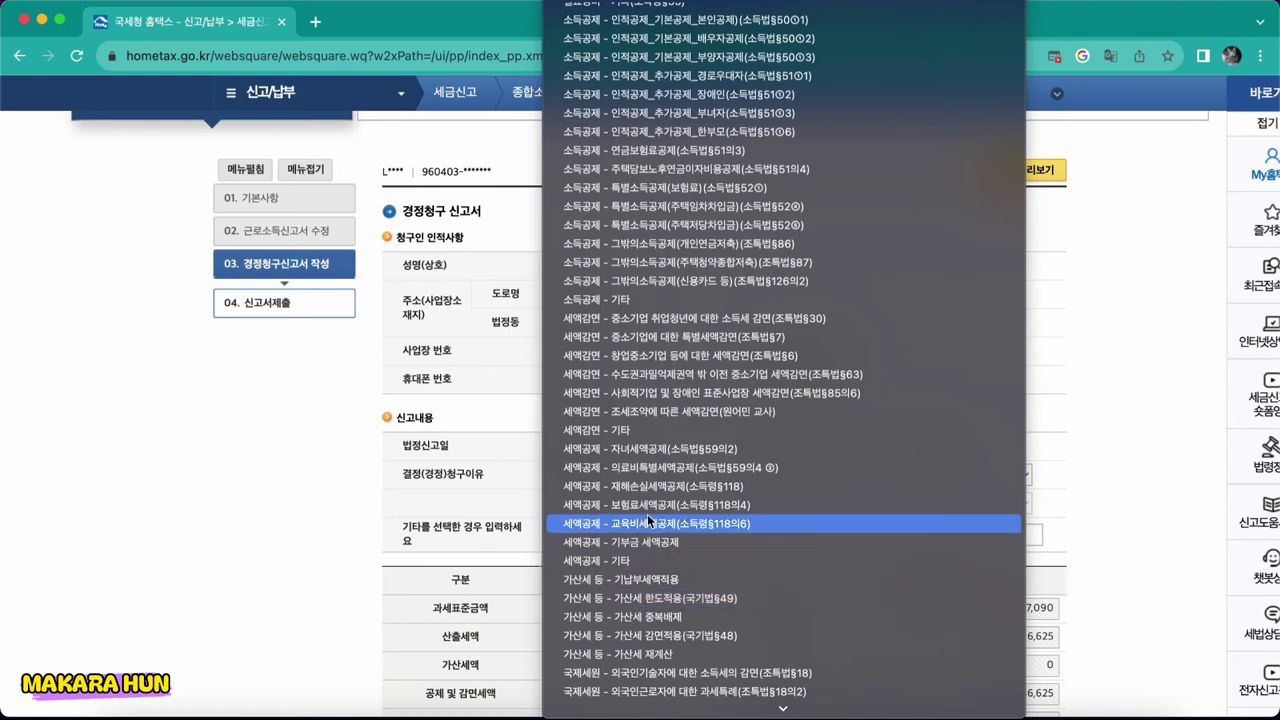
left_click(672, 324)
Save the completed form and proceed to the 신고서 제출 step.
scroll(653, 393, "down", 2)
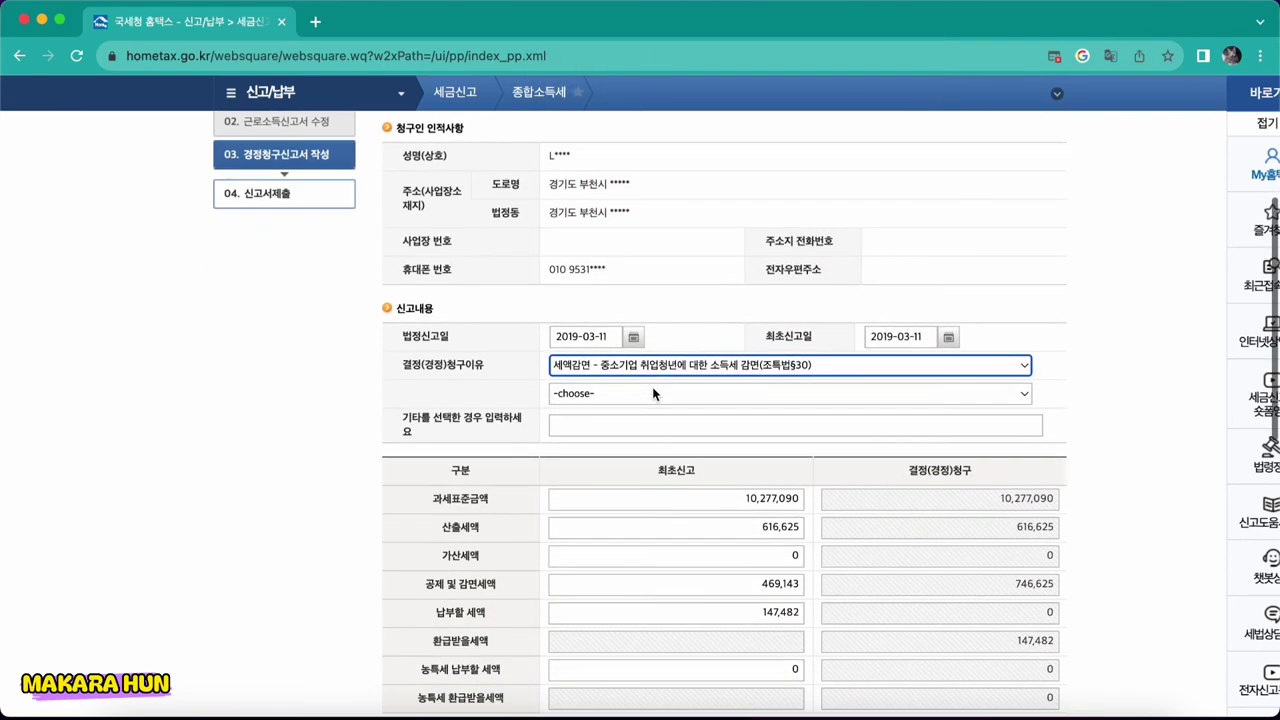
scroll(653, 393, "down", 3)
scroll(653, 393, "down", 1)
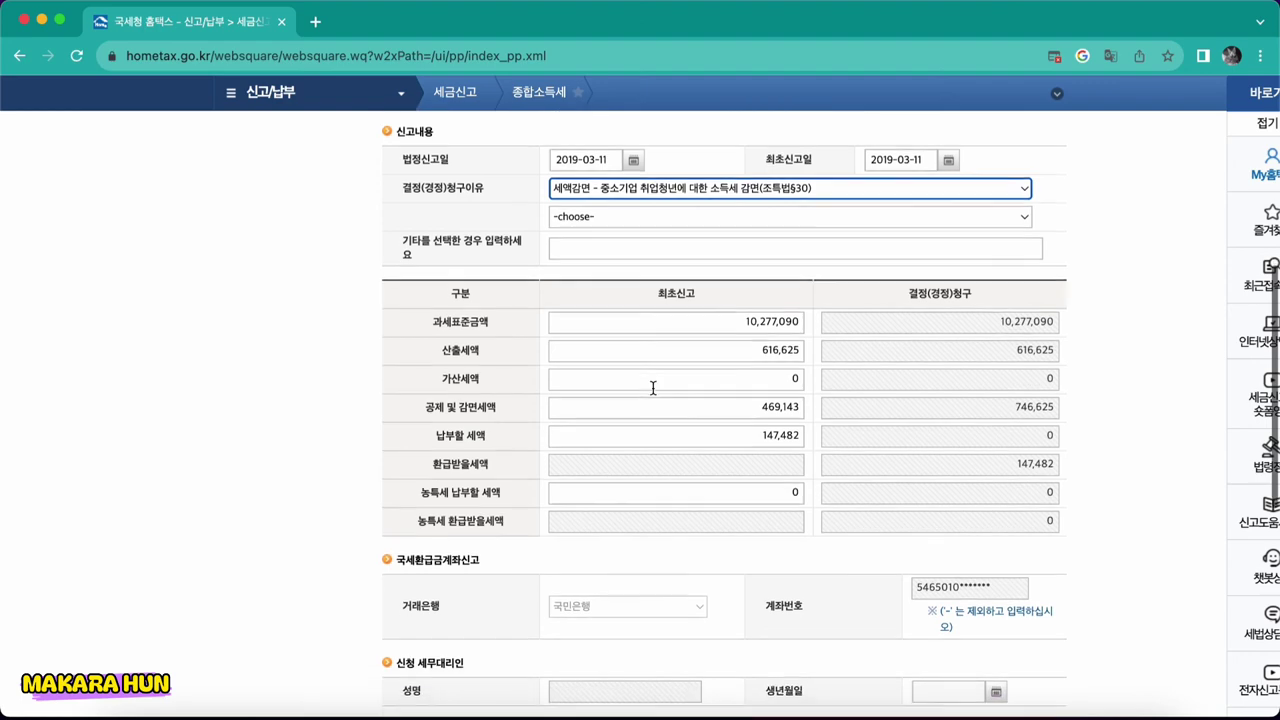
scroll(653, 393, "down", 1)
scroll(653, 393, "down", 1)
scroll(653, 393, "down", 1)
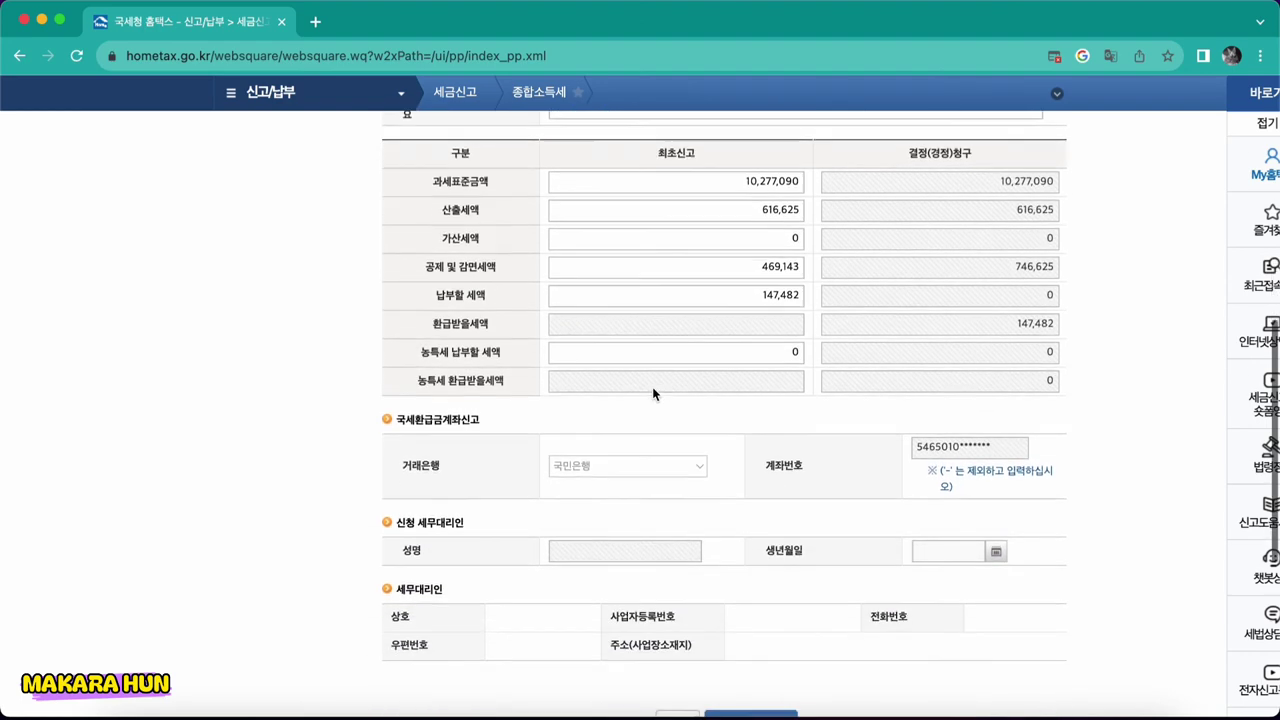
scroll(653, 393, "down", 1)
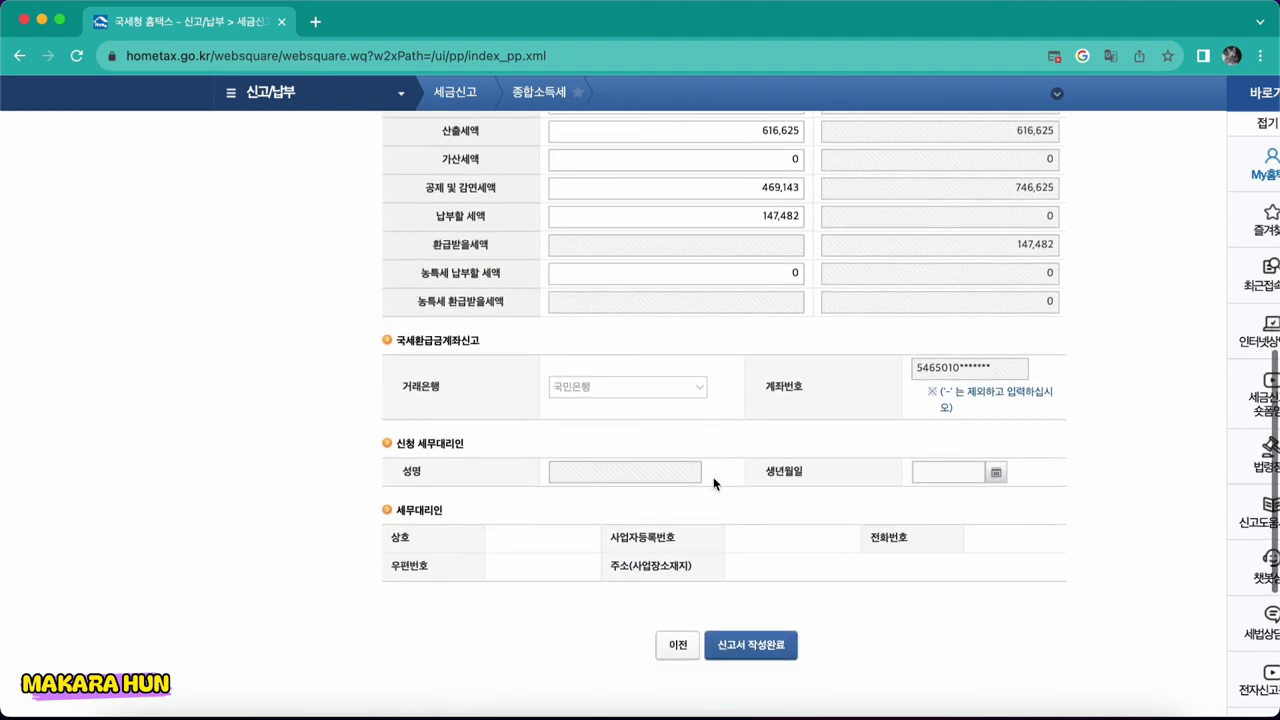
left_click(752, 652)
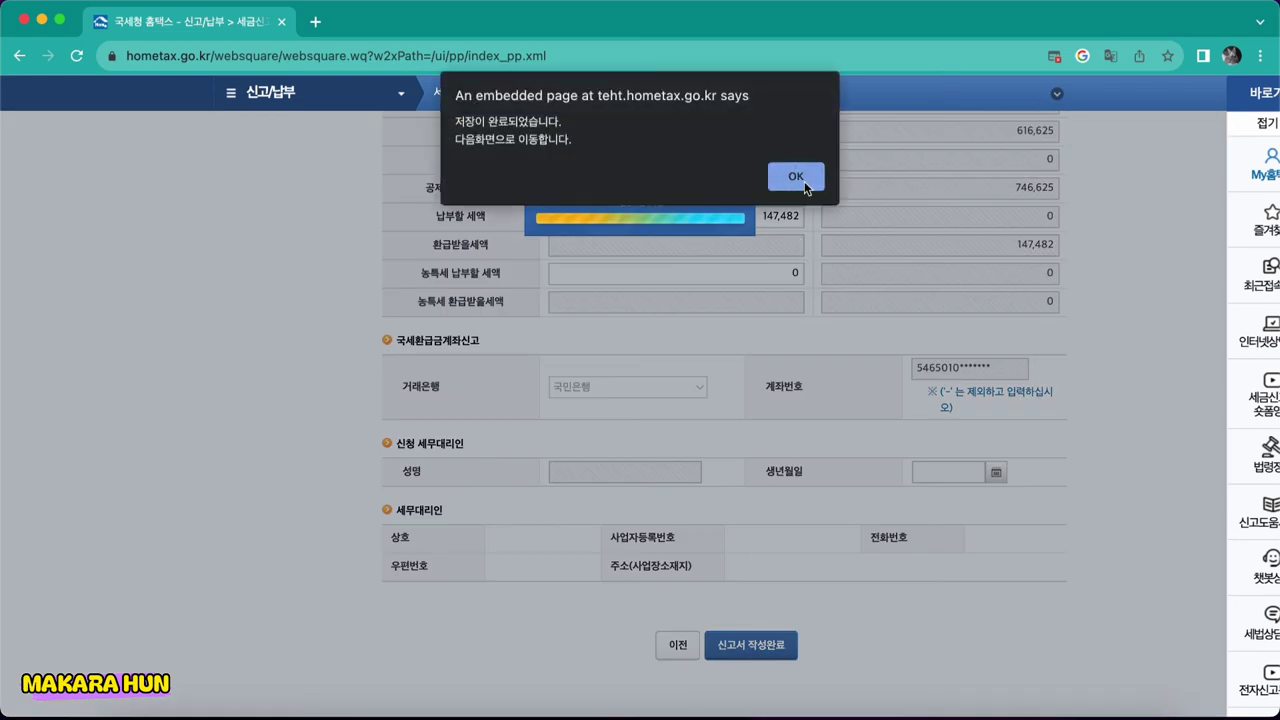
left_click(800, 177)
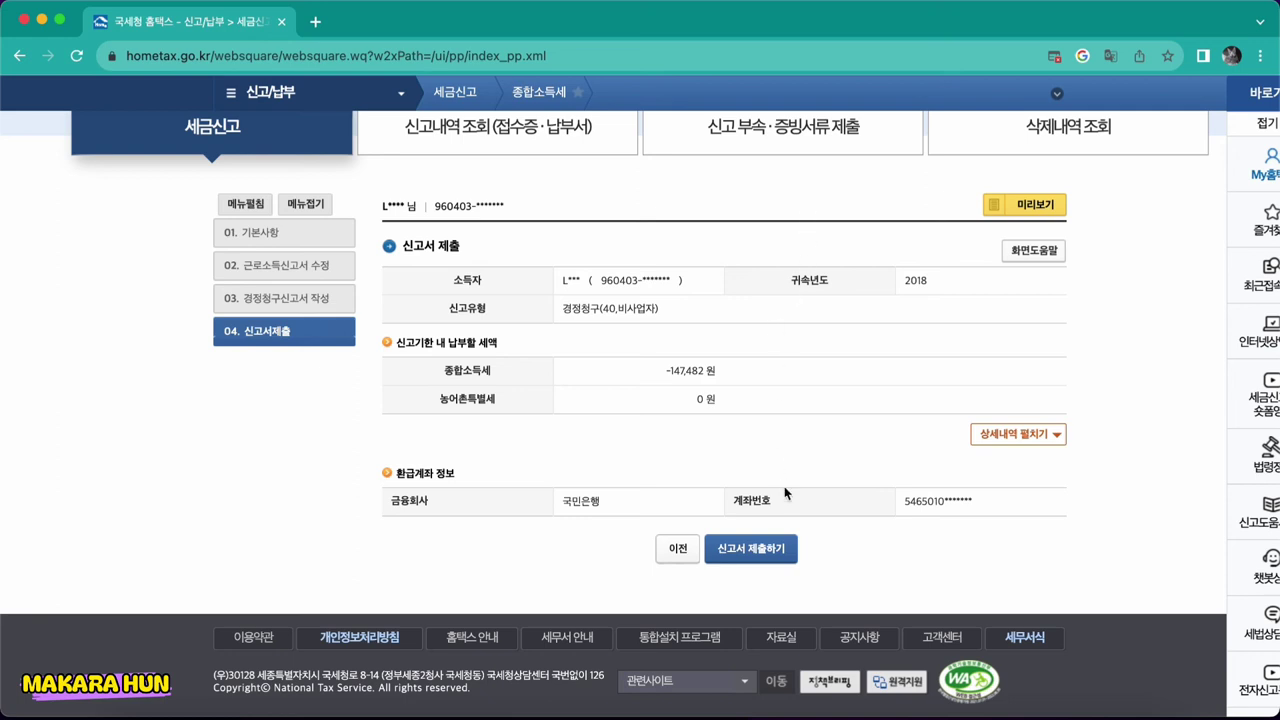
Submit the 2018 correction claim and acknowledge the receipt's detailed contents.
left_click(760, 552)
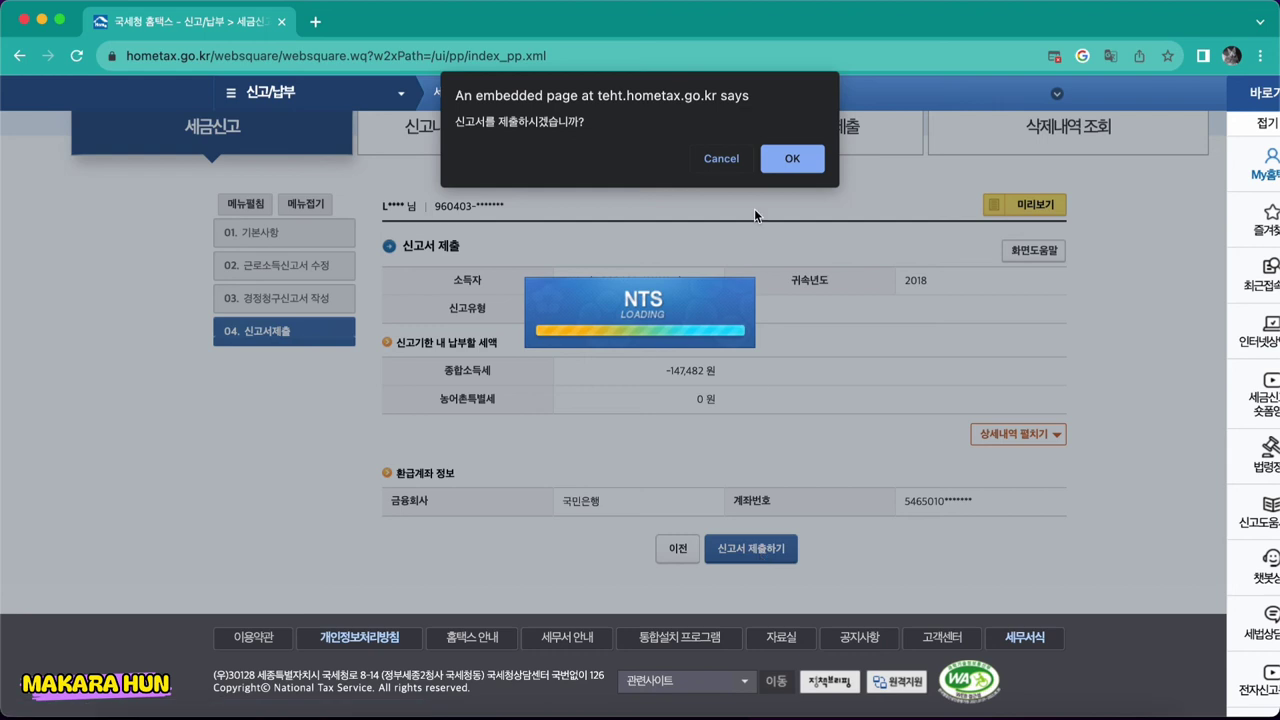
left_click(785, 158)
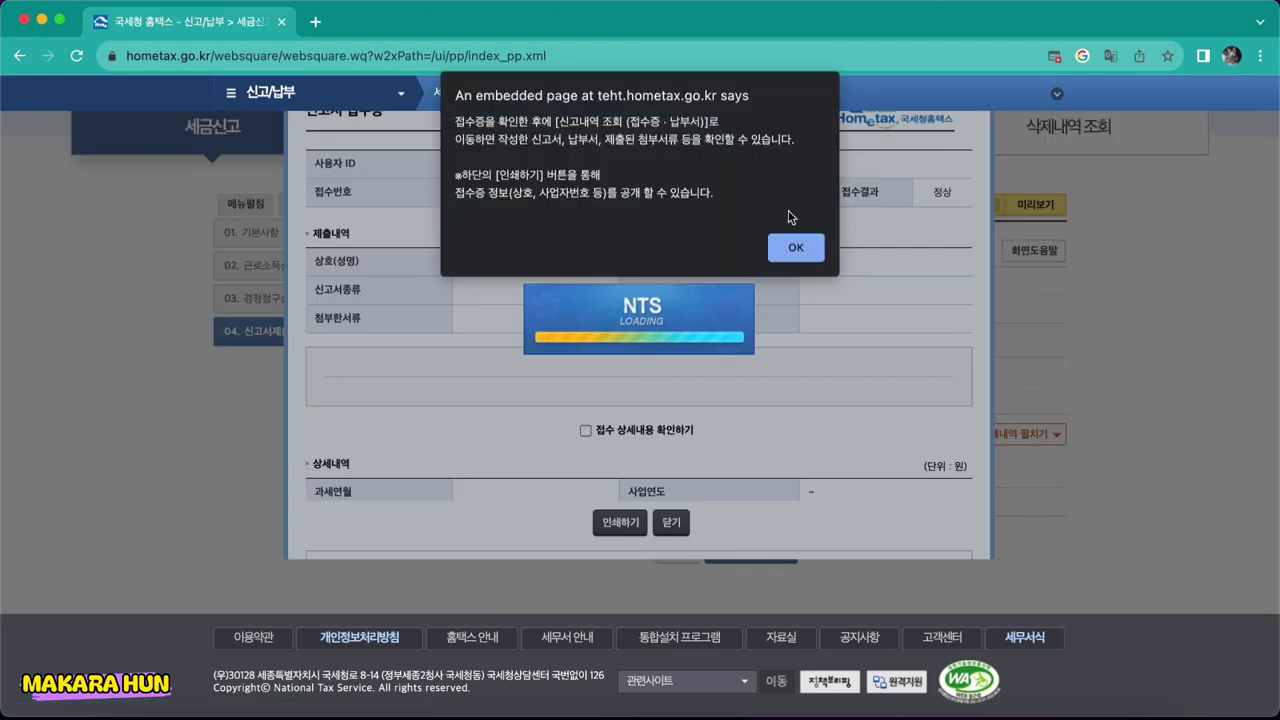
left_click(792, 248)
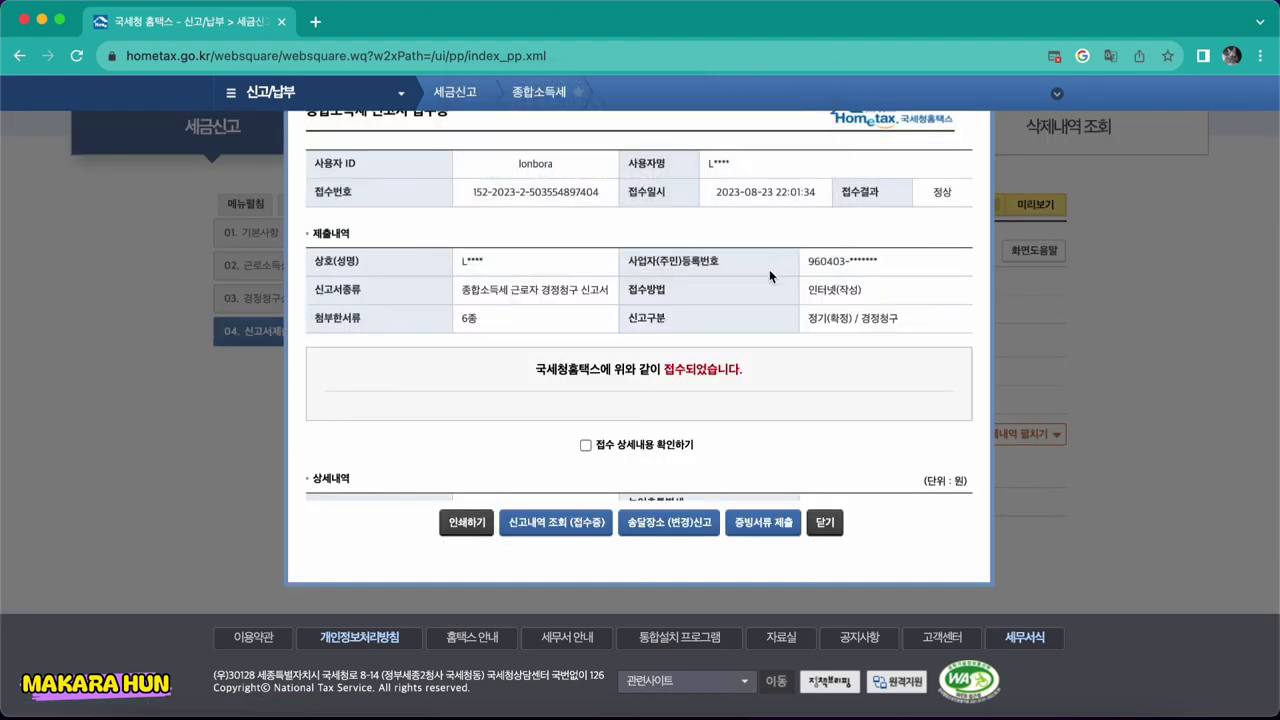
left_click(585, 447)
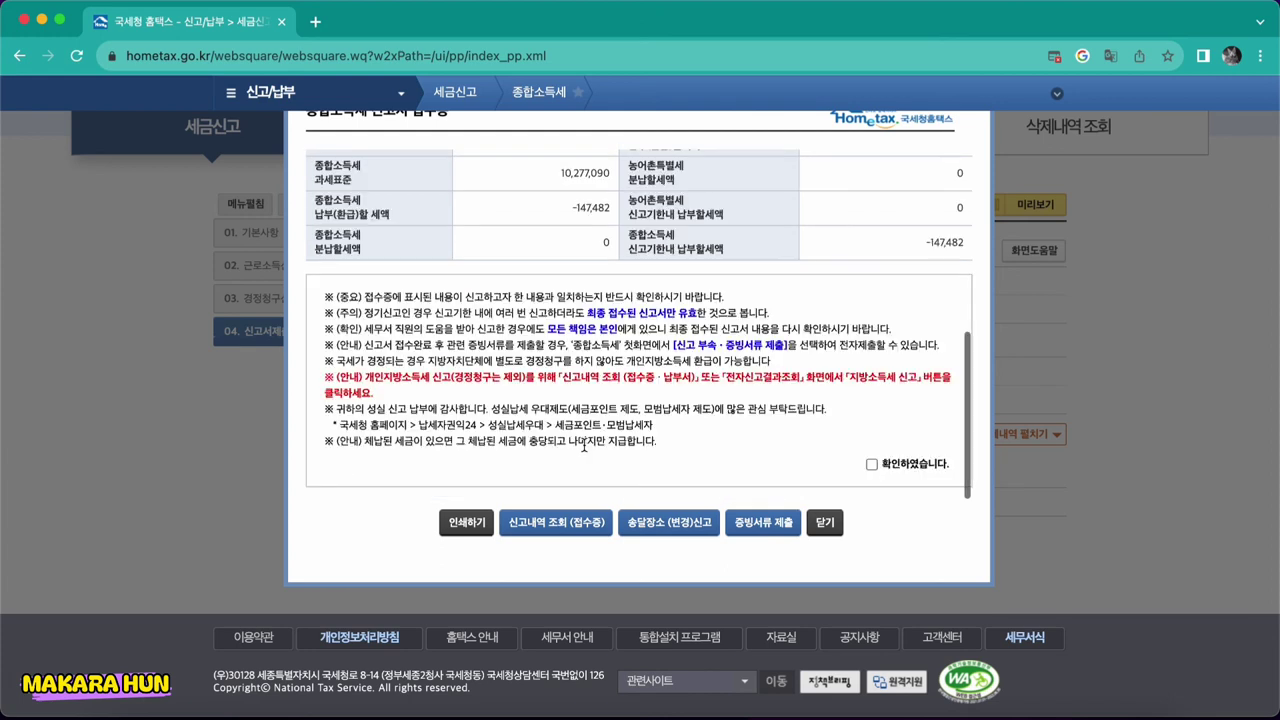
left_click(872, 466)
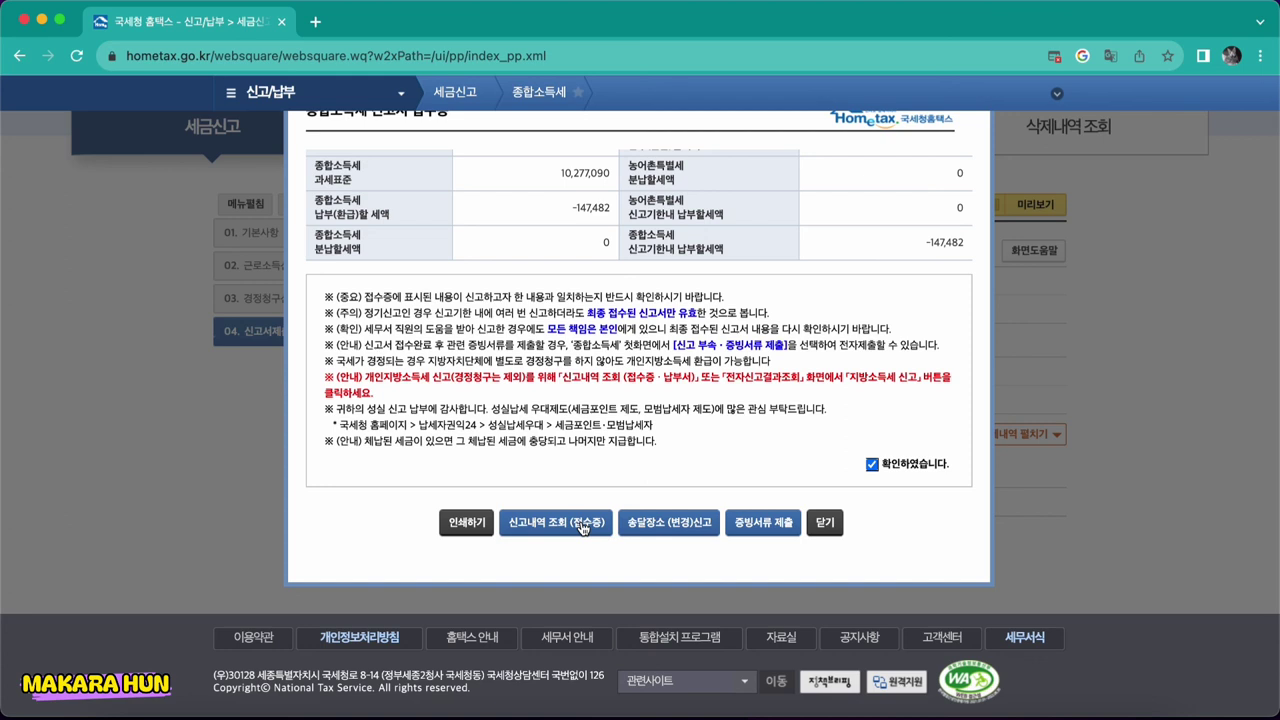
Search filing history for 2023-07-24 to 2023-08-23, showing the single 2018 경정청구 row.
left_click(583, 525)
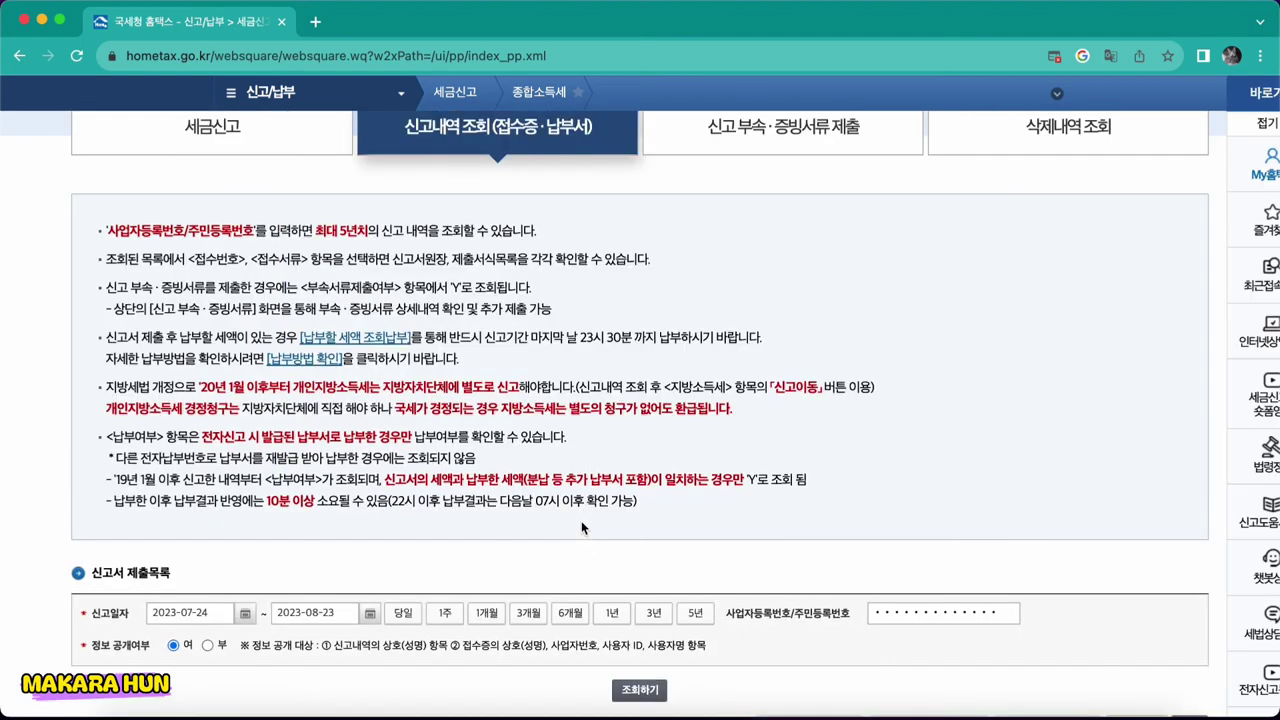
scroll(583, 527, "down", 1)
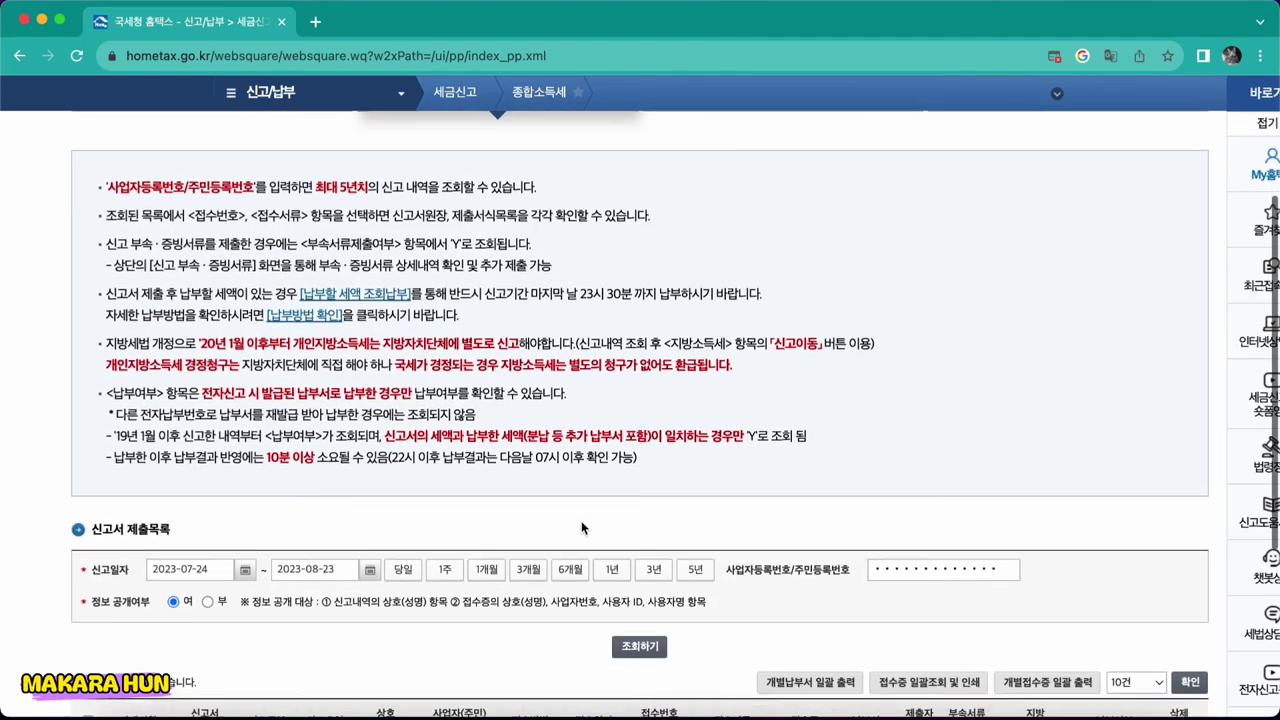
scroll(583, 518, "down", 4)
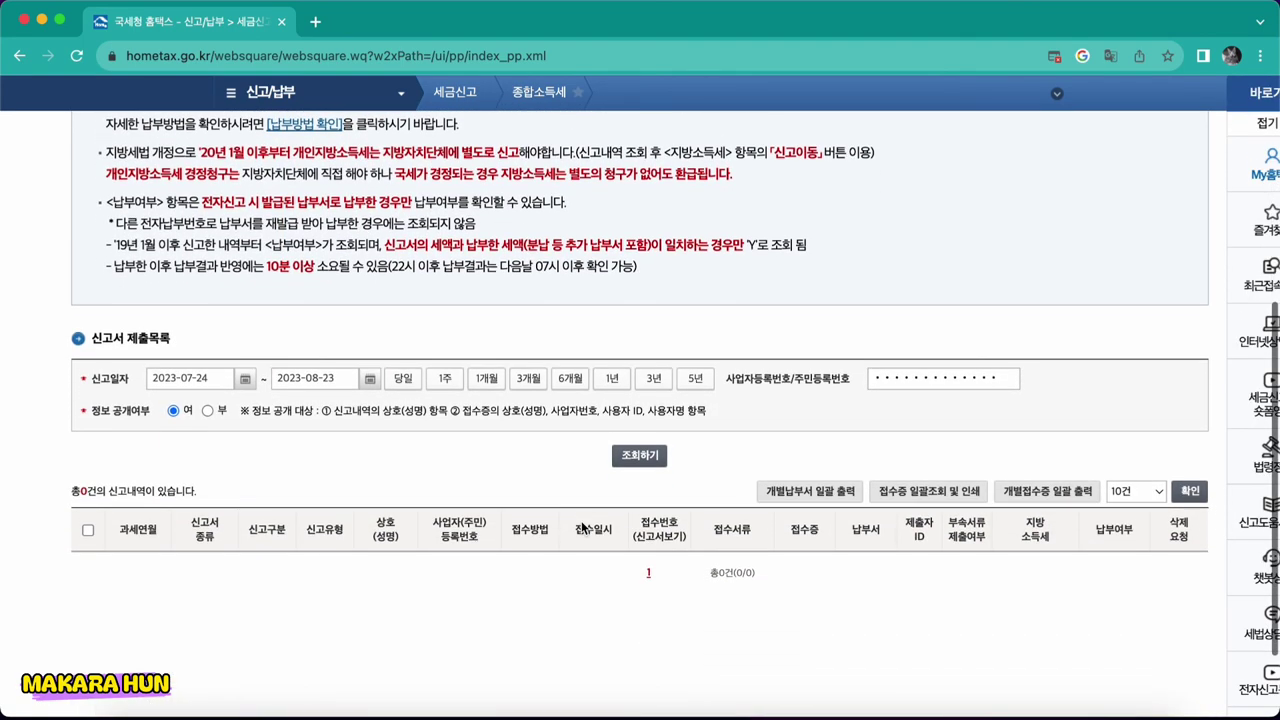
left_click(639, 459)
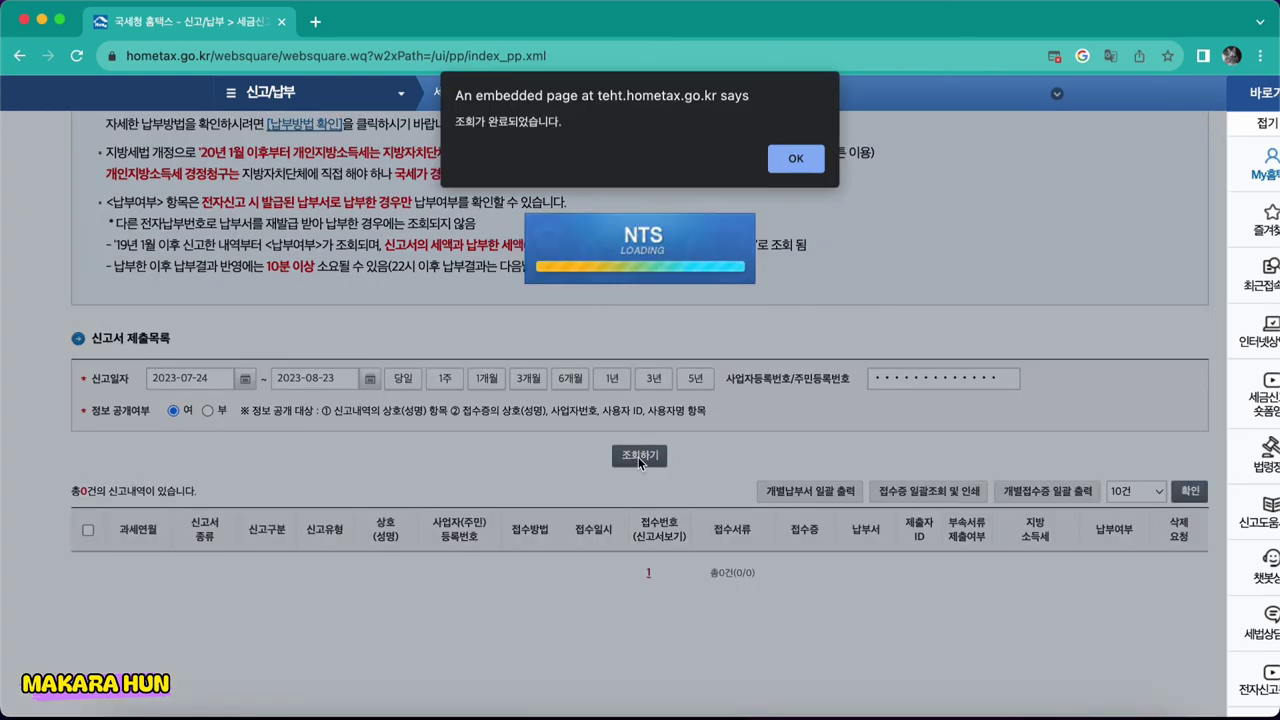
left_click(791, 162)
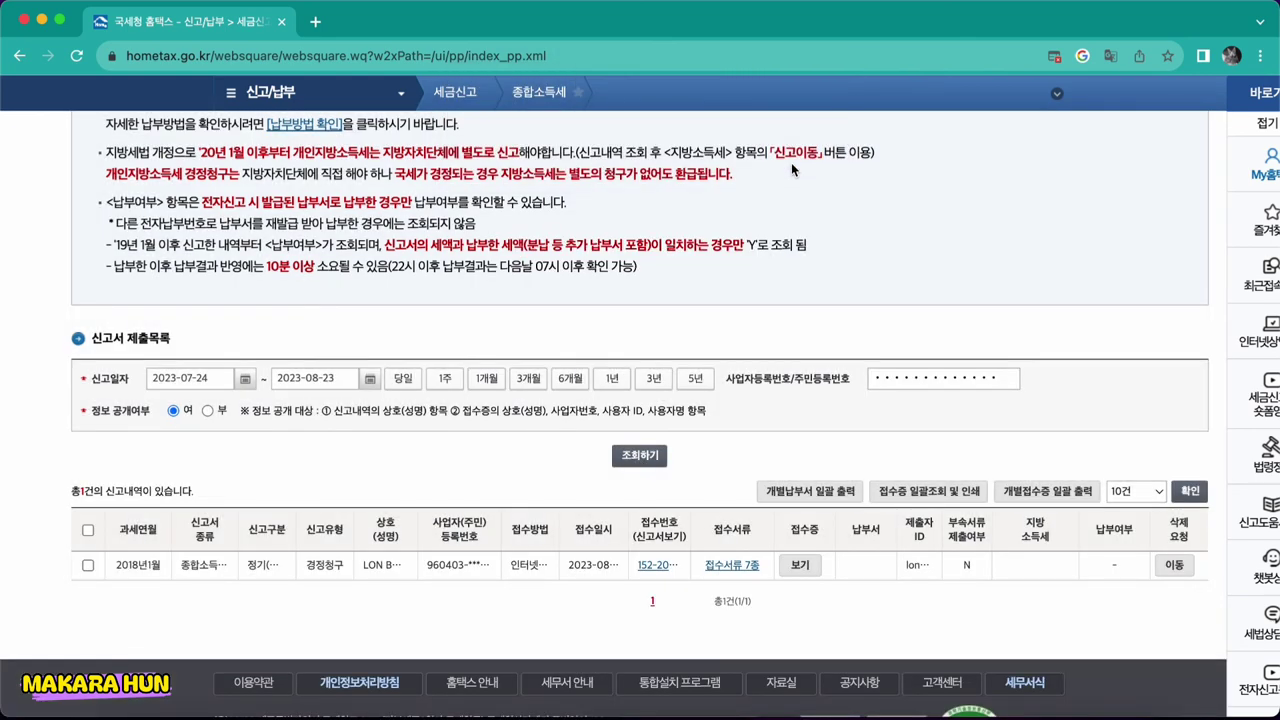
scroll(731, 272, "down", 1)
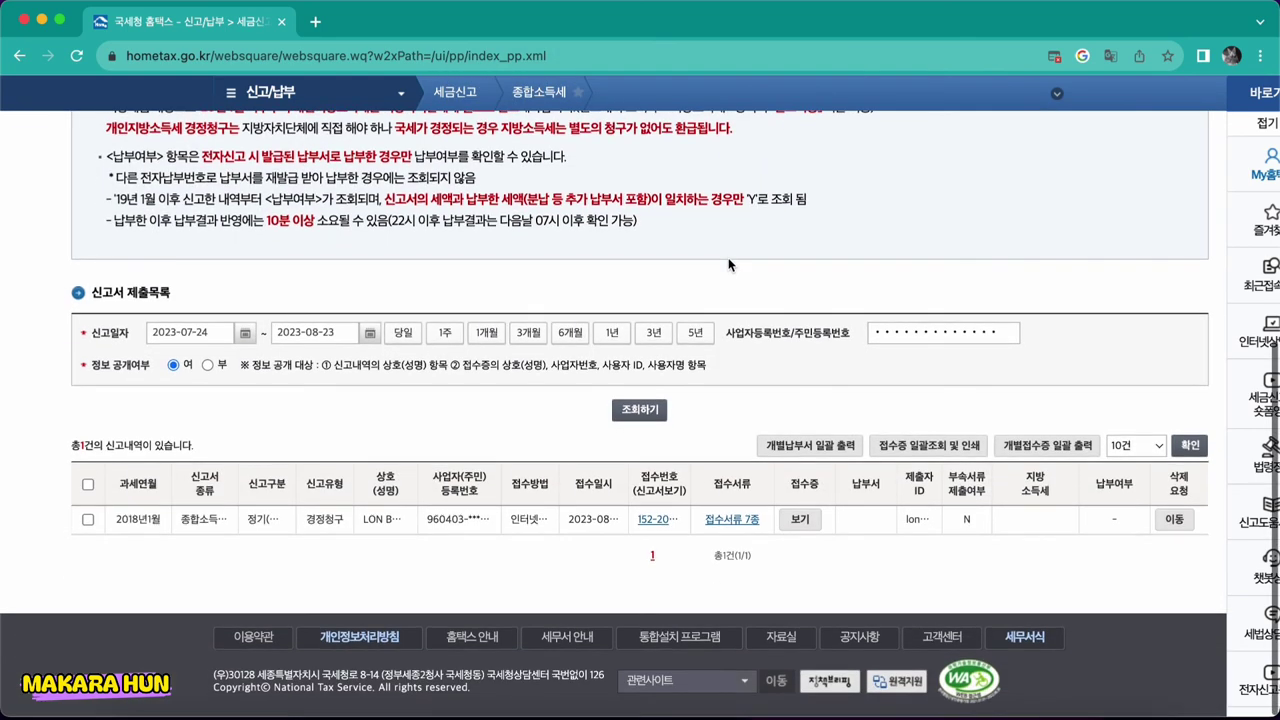
left_click(811, 522)
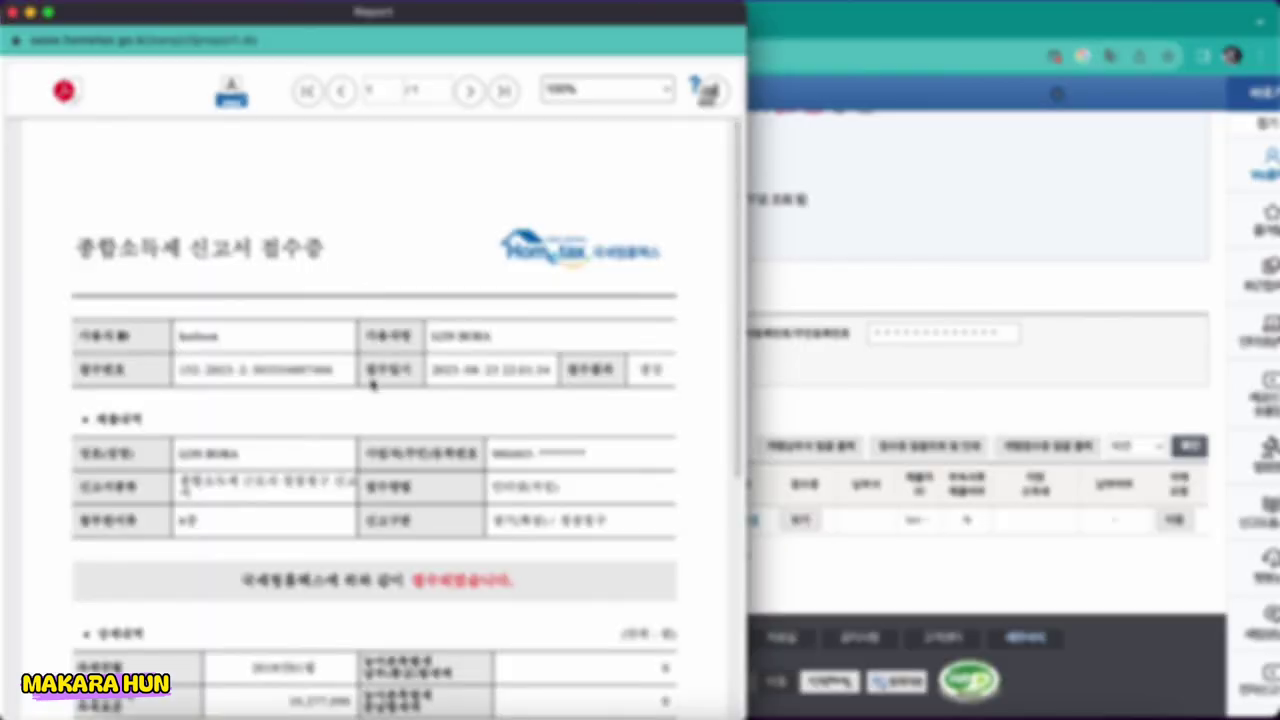
scroll(373, 384, "down", 3)
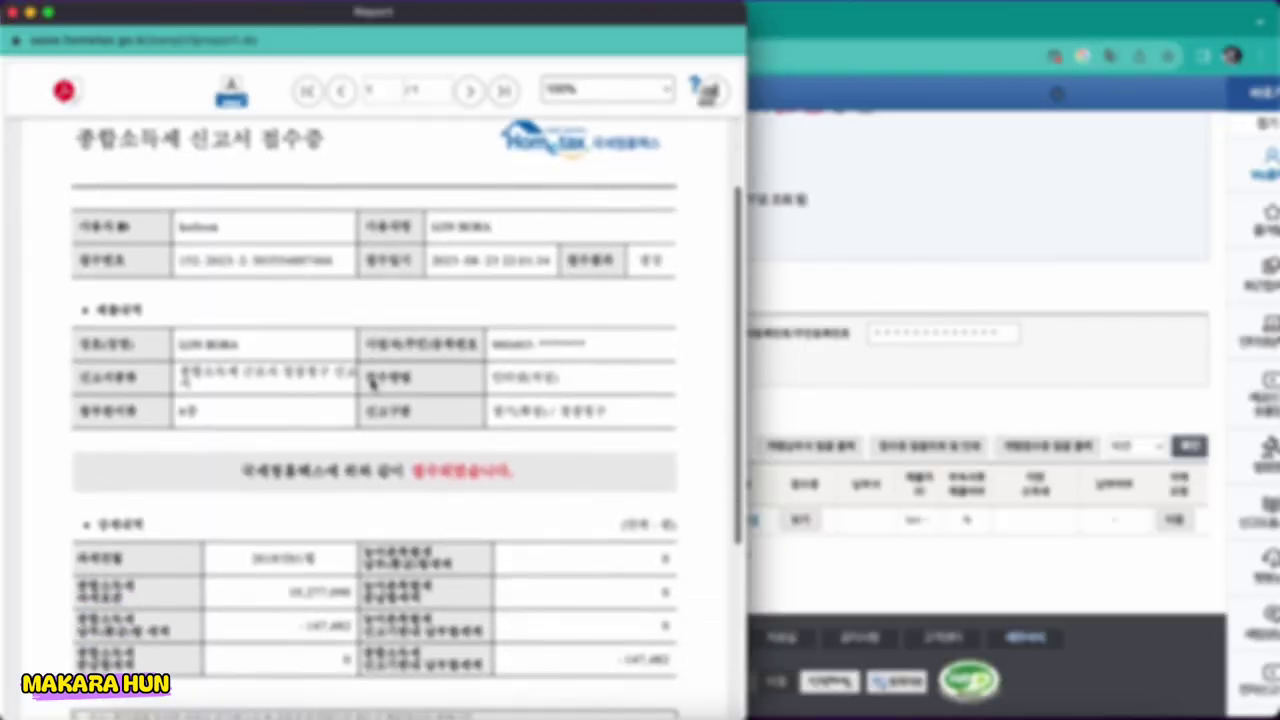
scroll(373, 384, "down", 5)
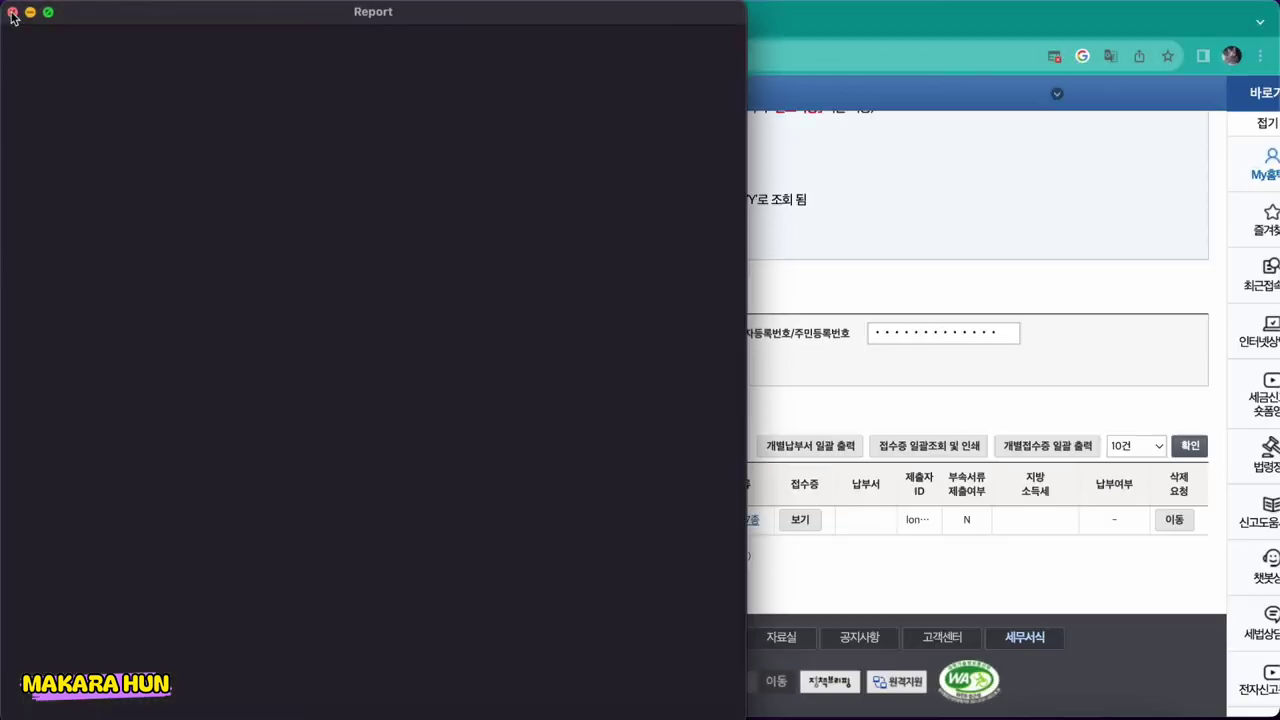
left_click(13, 12)
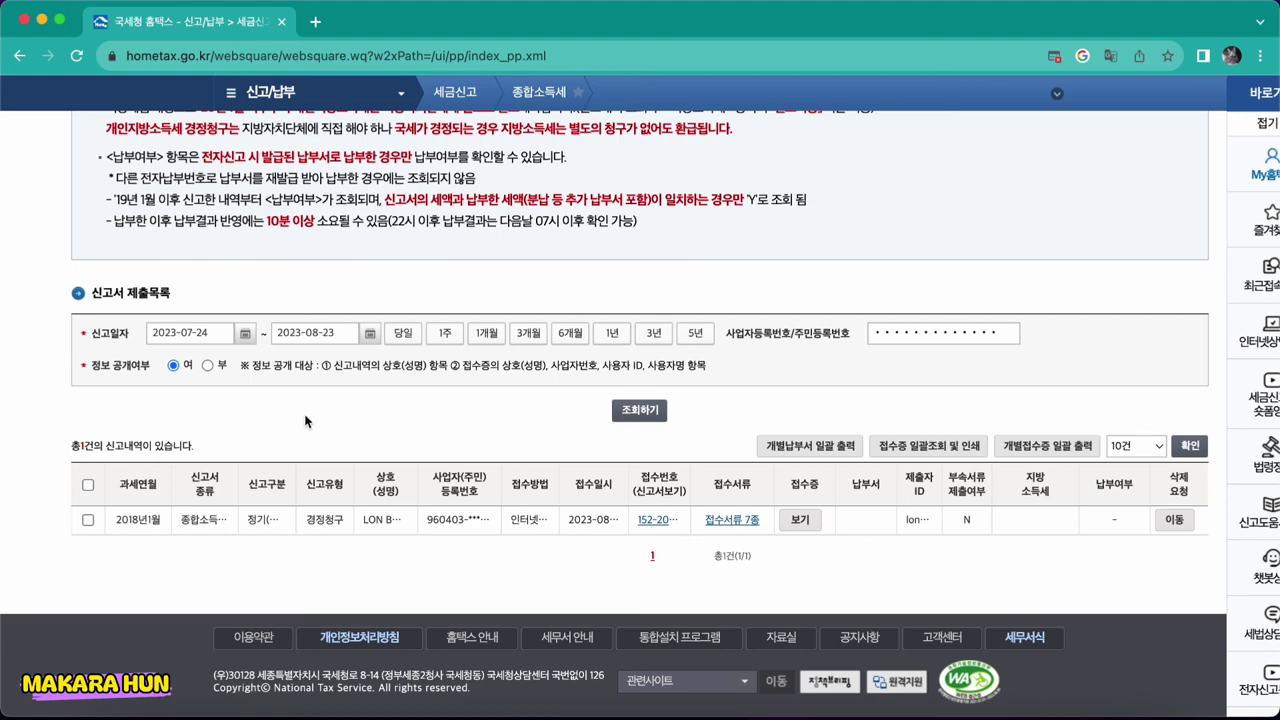
scroll(305, 421, "up", 5)
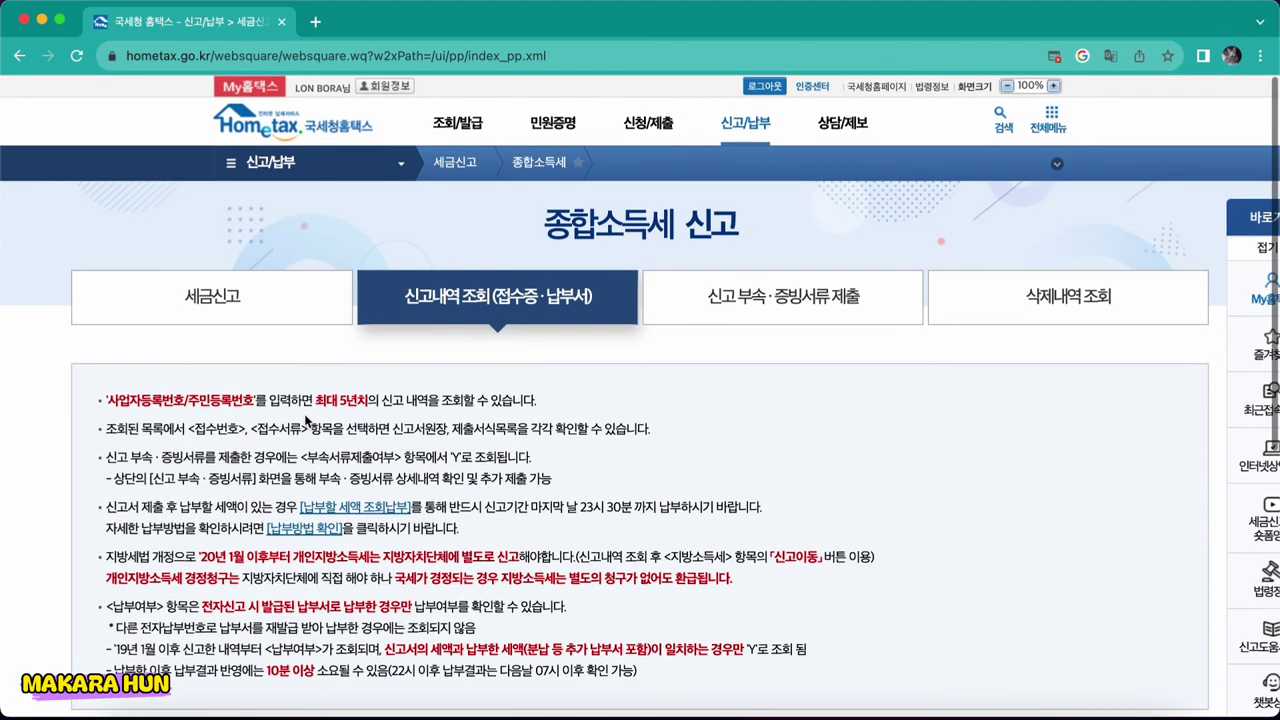